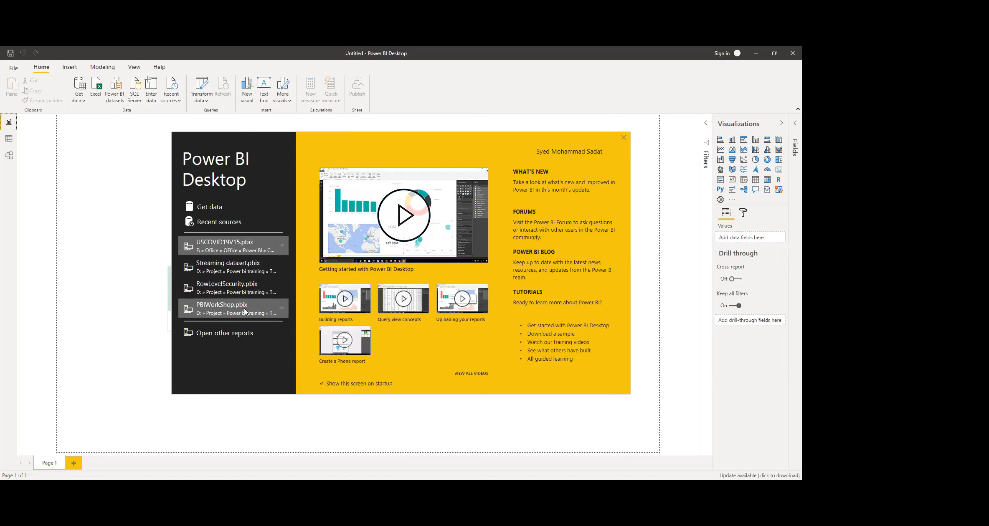
Close the start-up screen and go to the All page of the RowLevelSecurity report
click(224, 290)
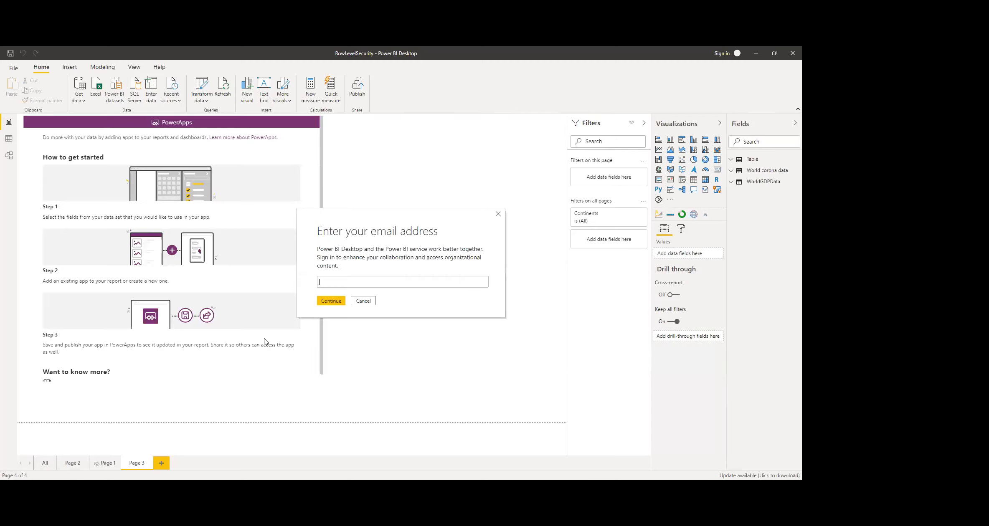
click(52, 464)
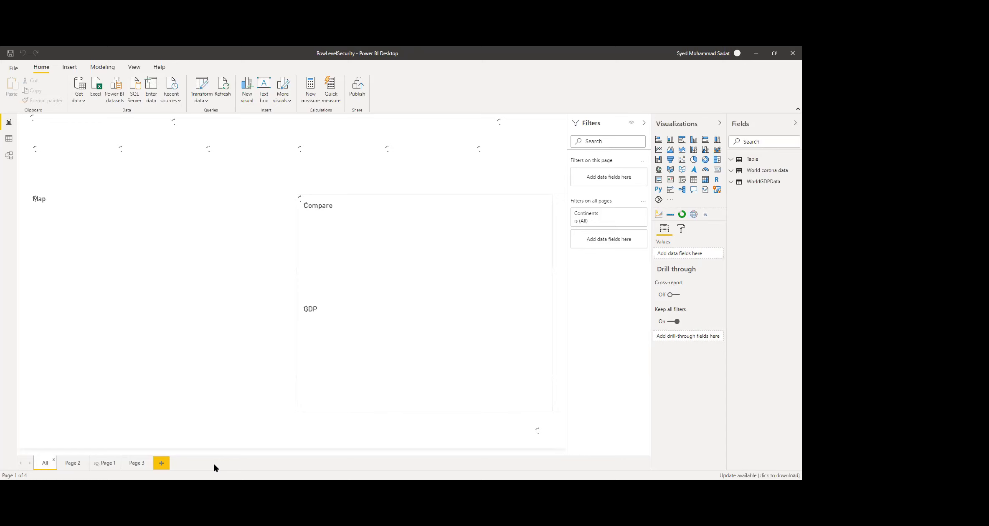
Delete Page 3 from the report and open the country slicer's list
click(149, 461)
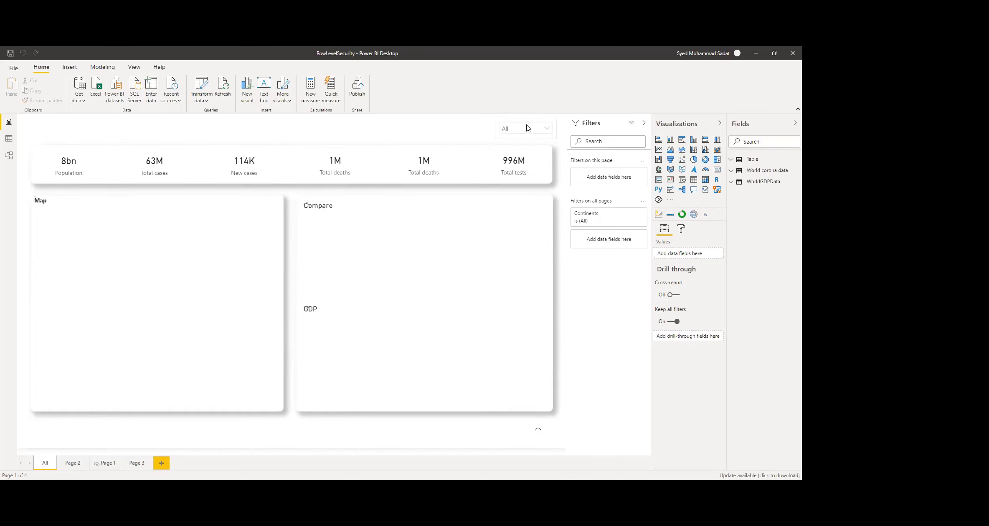
click(526, 127)
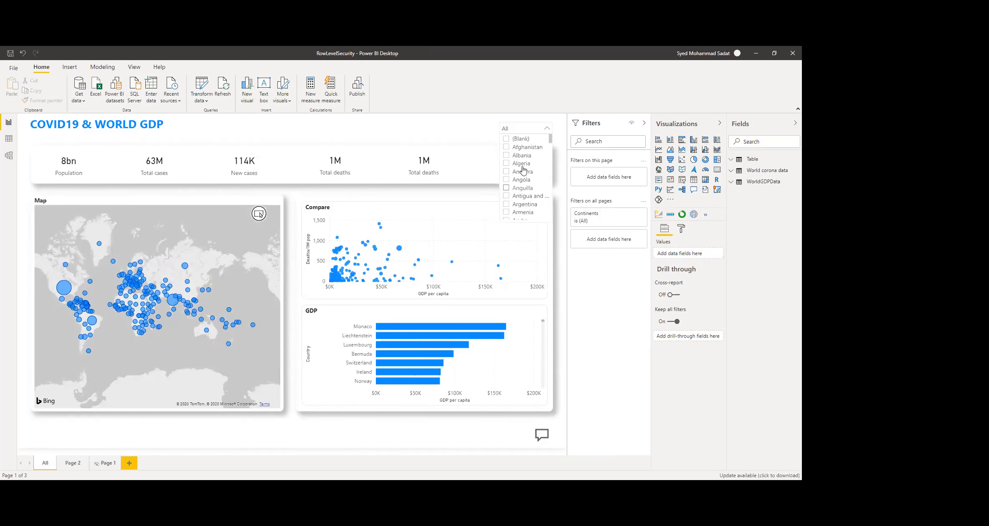
scroll(518, 162, down, 3)
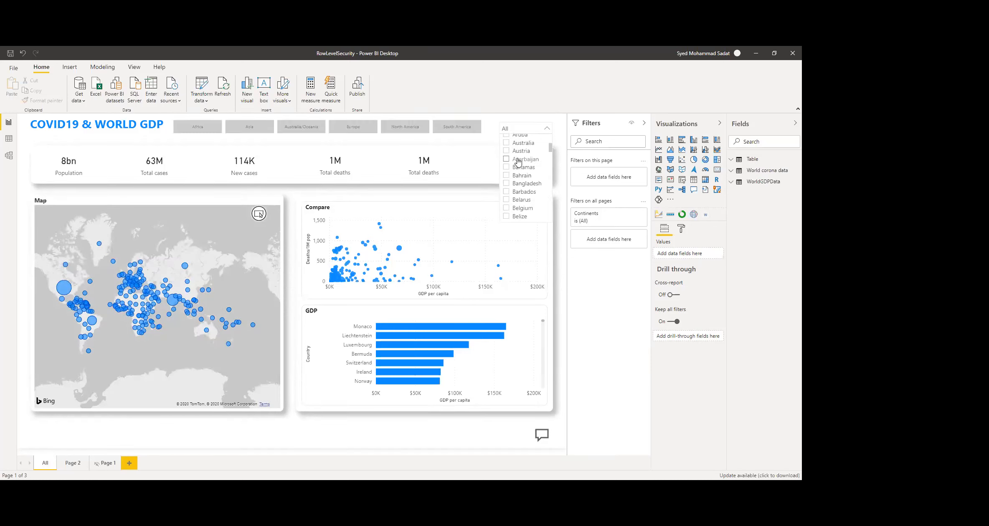
Try Azerbaijan in the country slicer, reset it to All, then filter to Australia/Oceania
click(518, 161)
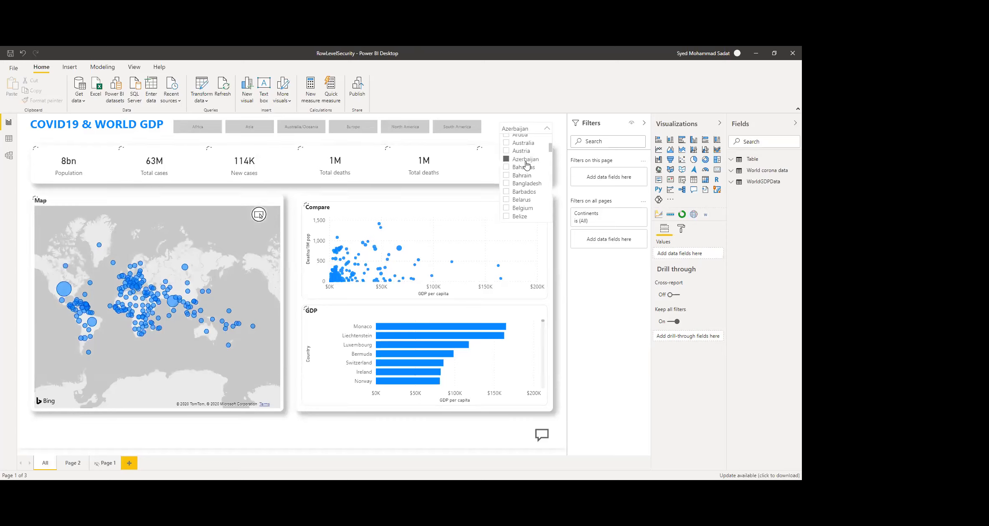
click(525, 131)
click(526, 132)
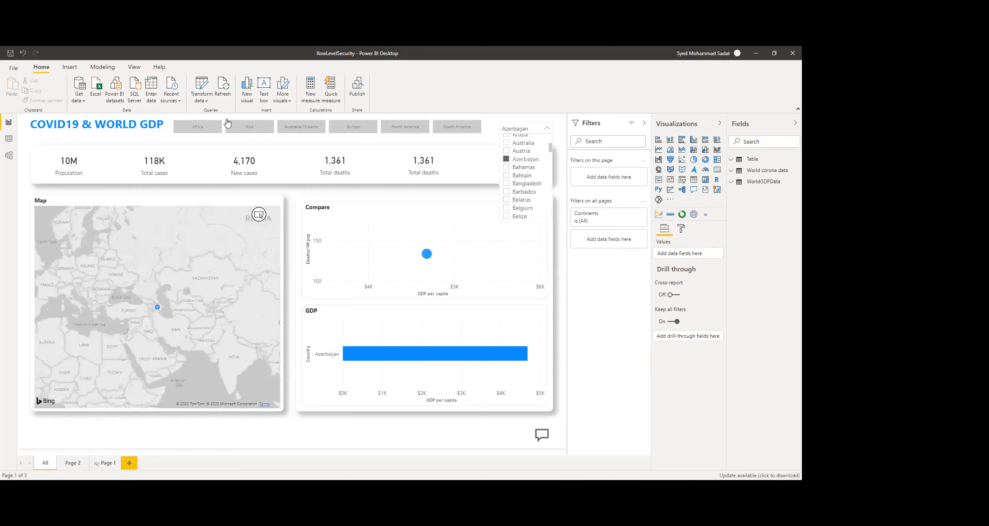
click(208, 131)
click(294, 131)
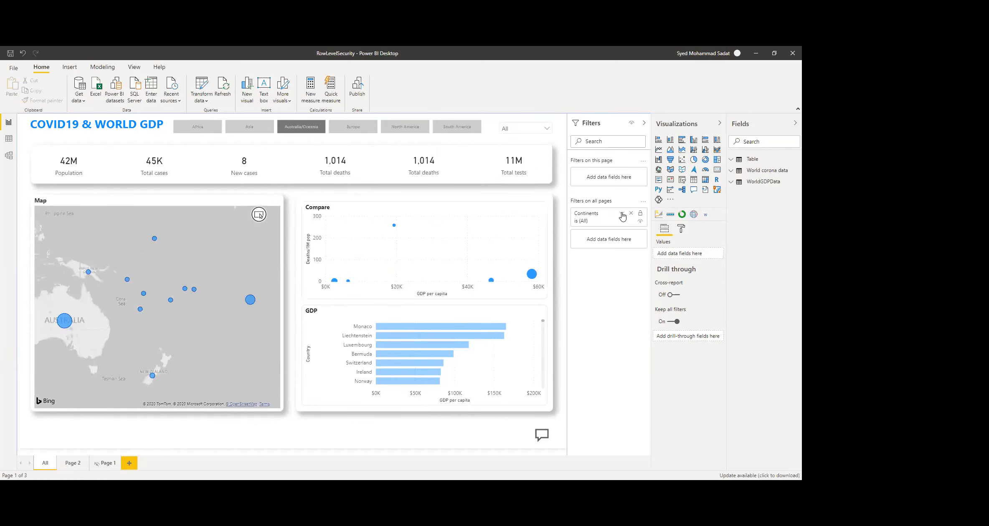
Tick Australia in the Continents filter and delete the row of continent buttons
click(622, 214)
click(597, 305)
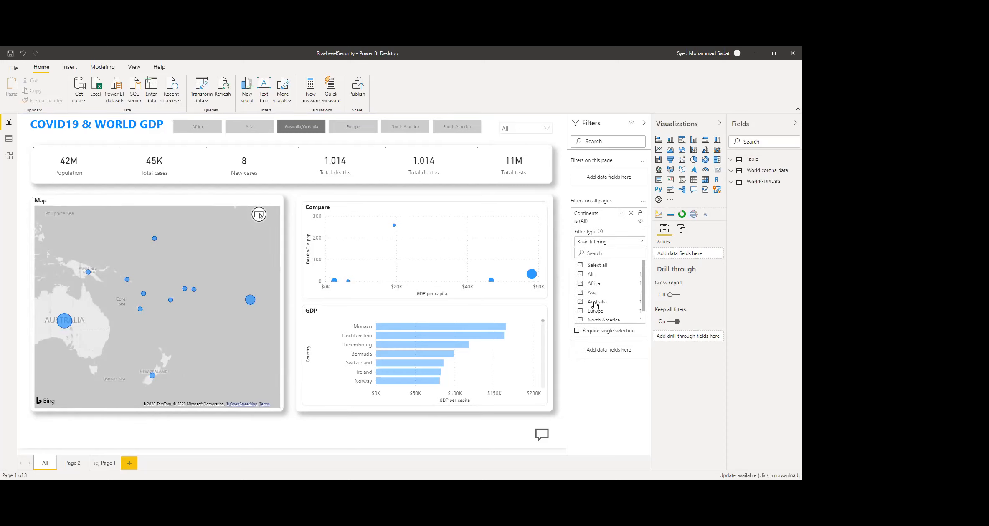
click(621, 215)
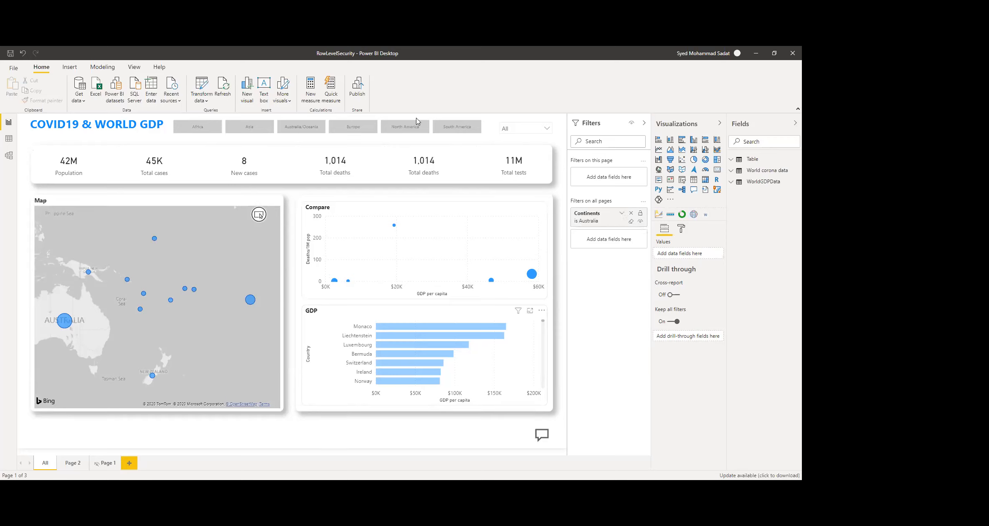
click(484, 132)
key(Delete)
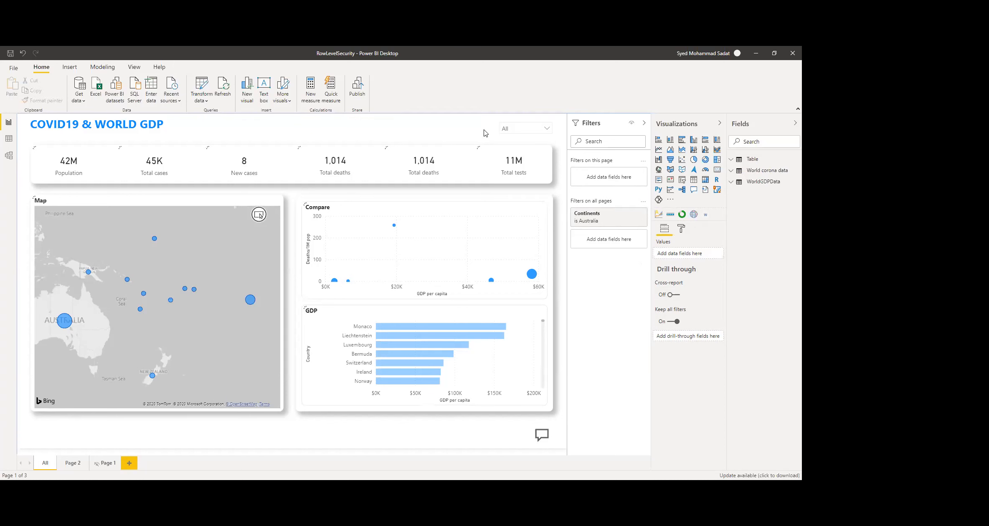
Remove the Continents filter from Filters on all pages
mouse_move(621, 217)
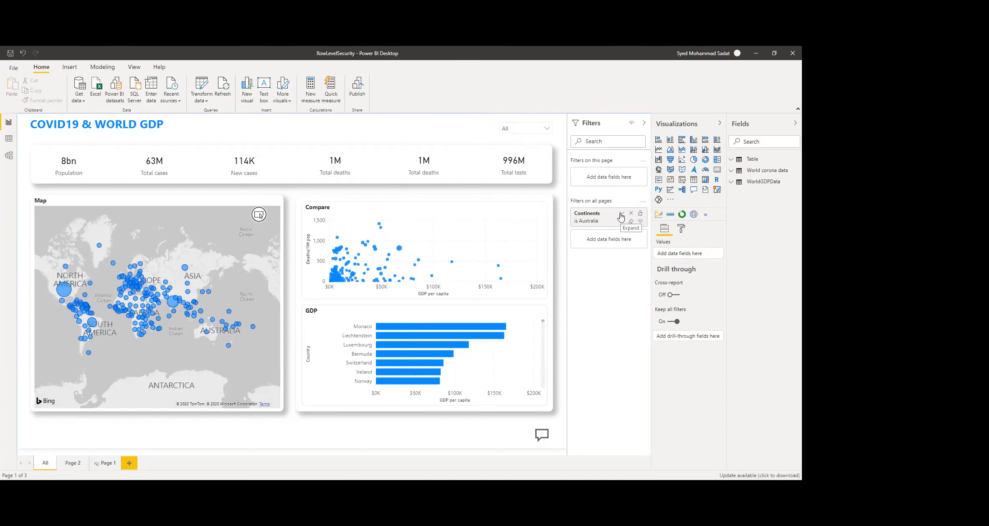
click(621, 216)
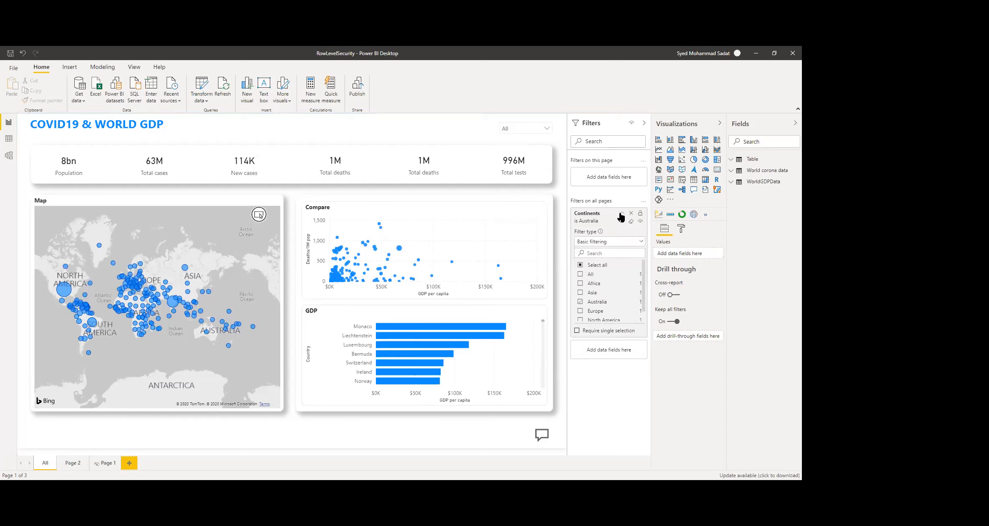
click(631, 214)
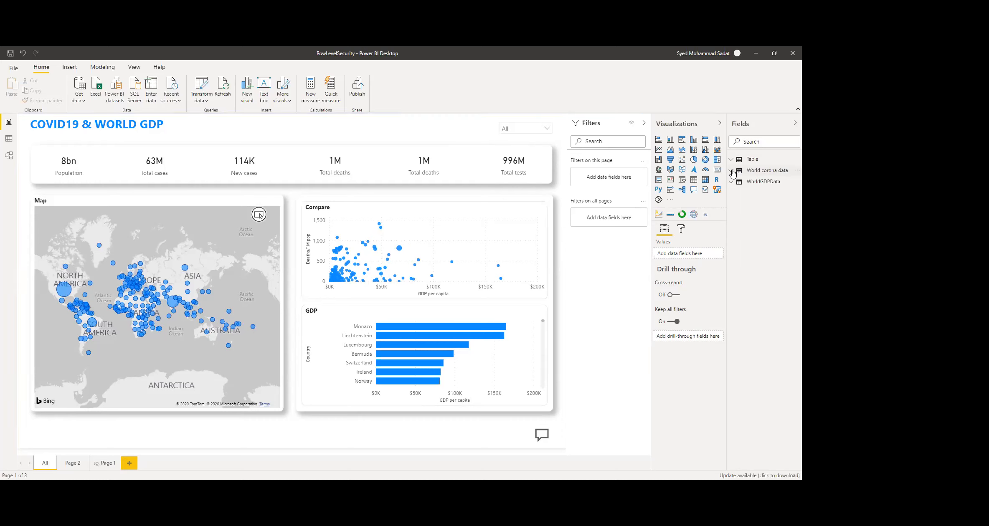
Add World corona data's Continent as a page filter set to Australia/Oceania
click(760, 170)
drag(764, 193, 606, 178)
scroll(600, 277, down, 1)
click(598, 251)
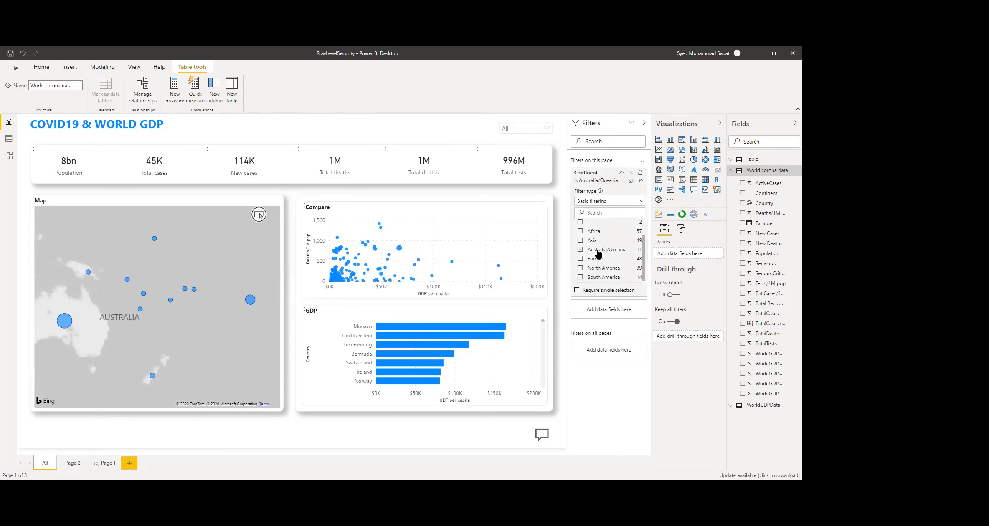
click(301, 128)
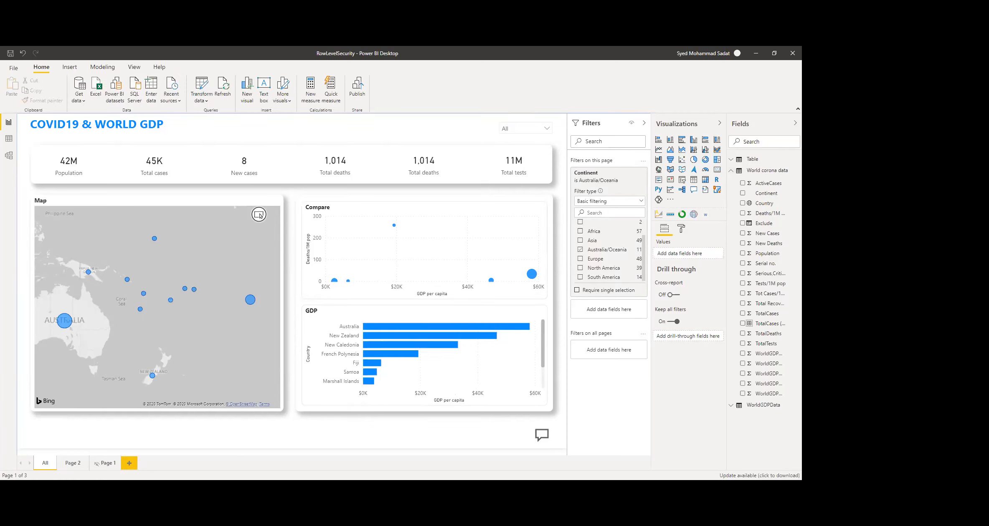
Hide Page 2 of the report from viewers
right_click(77, 463)
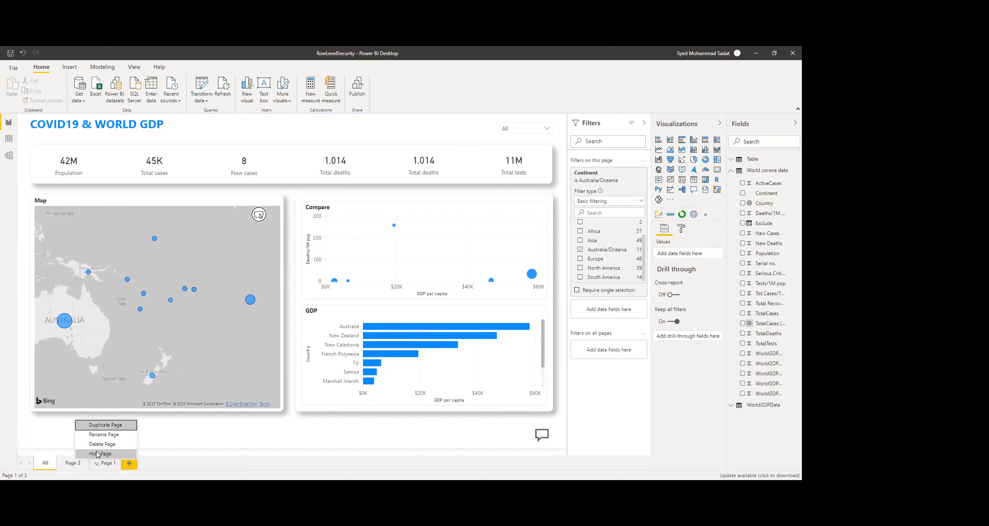
click(96, 455)
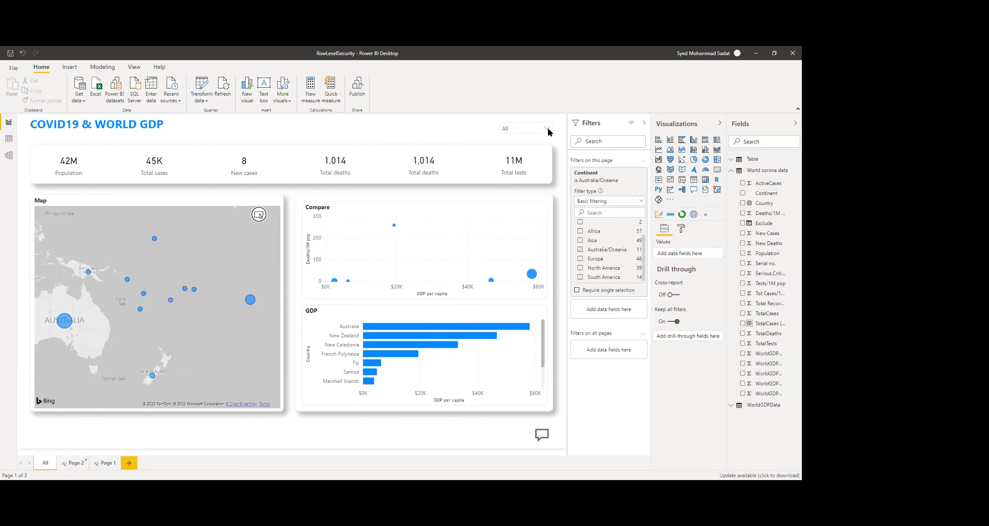
click(133, 68)
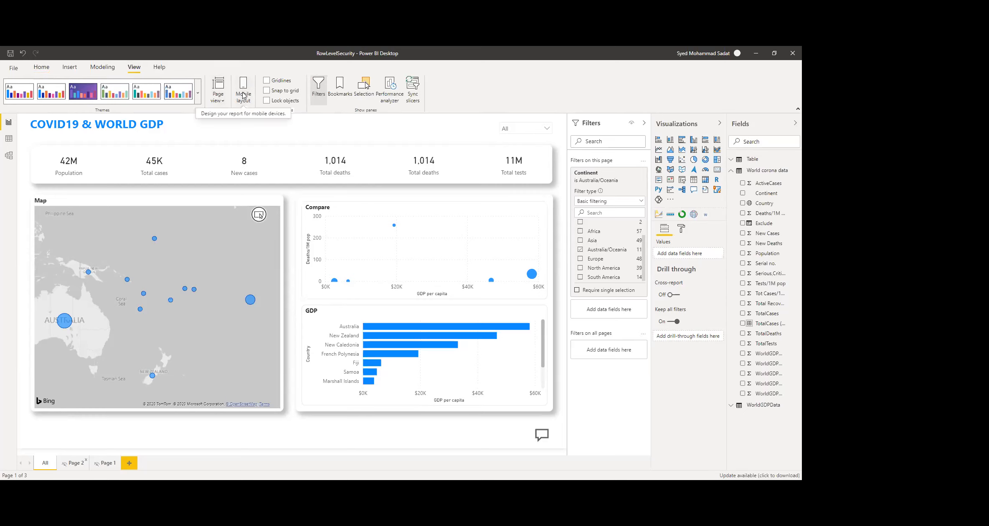
In the phone layout, remove the map, Population, Total cases, New cases, Total deaths and Compare visuals
click(245, 95)
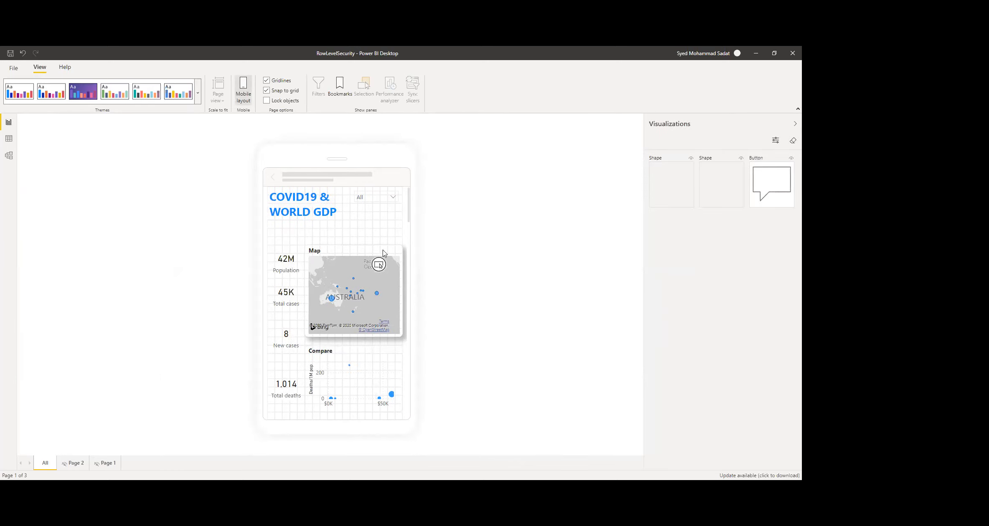
click(399, 250)
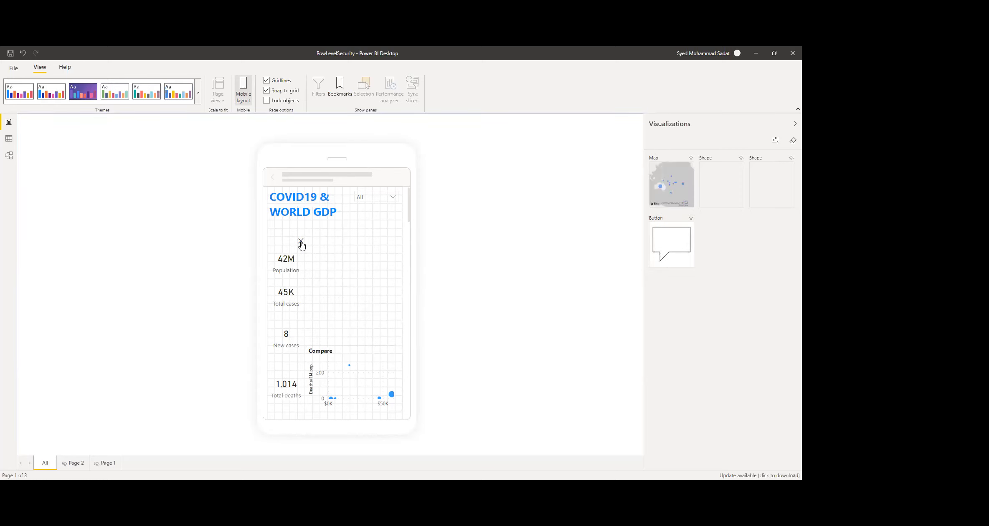
click(301, 241)
click(301, 295)
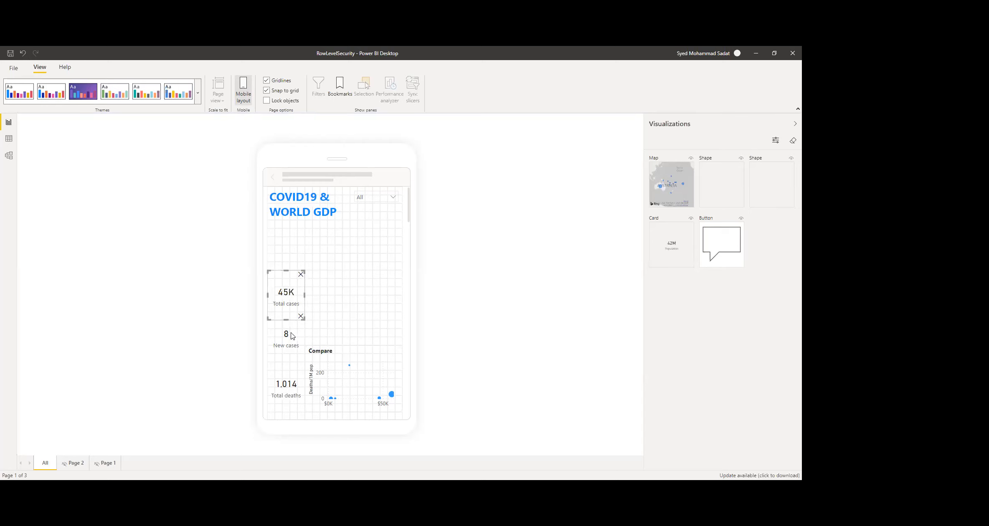
click(301, 274)
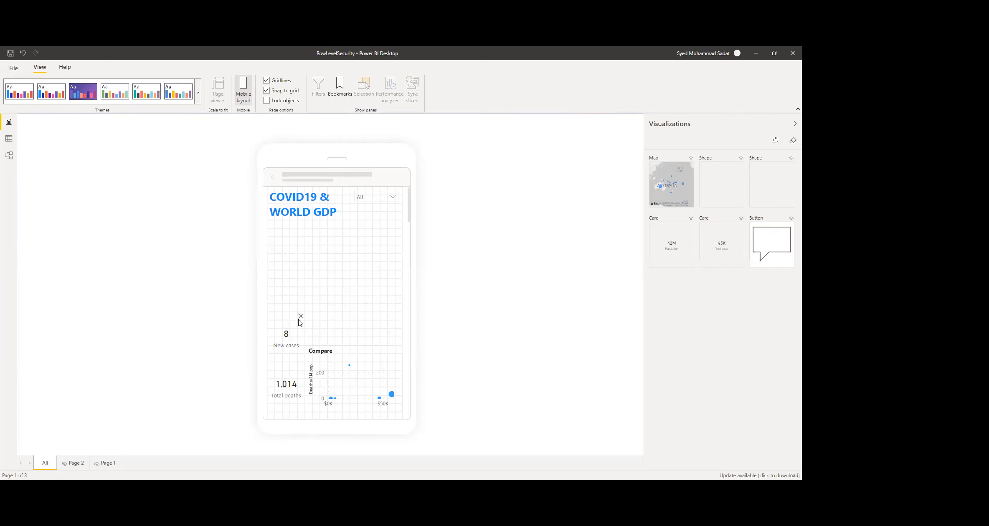
click(300, 318)
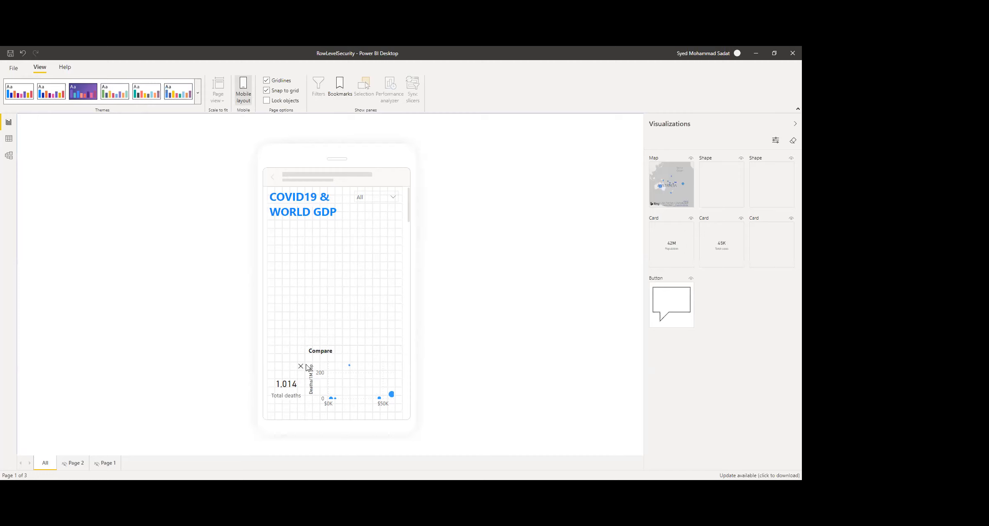
click(301, 368)
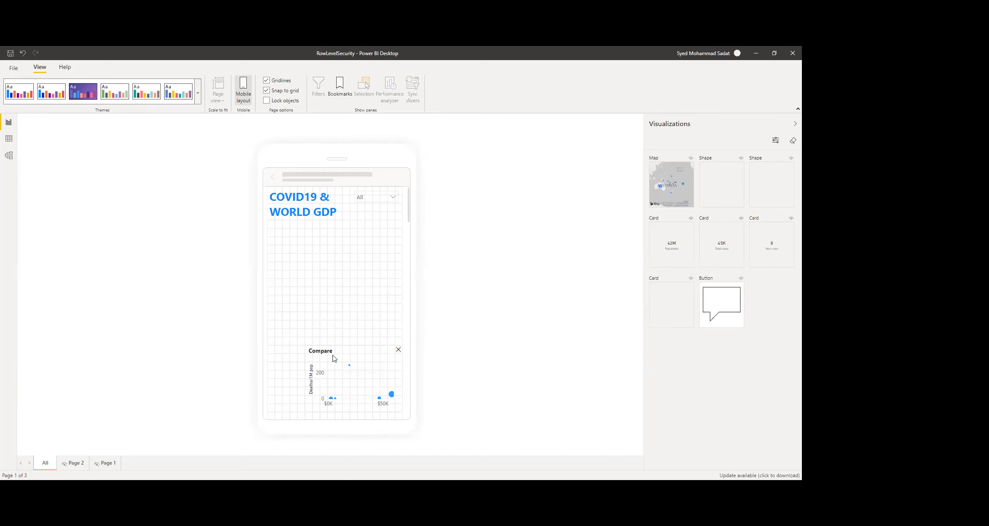
click(399, 350)
Remove the second Total deaths card, Total tests card and GDP chart from the phone layout
scroll(347, 283, down, 10)
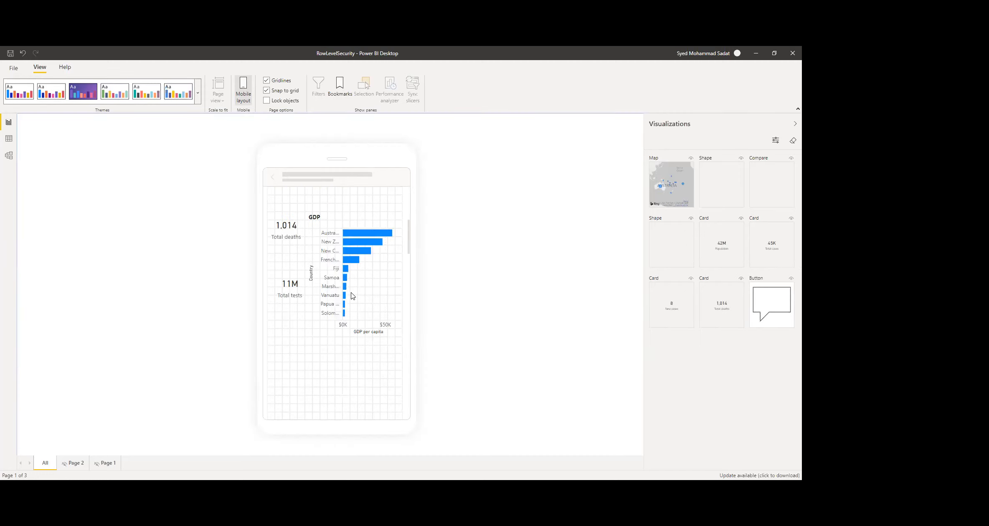
scroll(350, 256, up, 5)
click(302, 214)
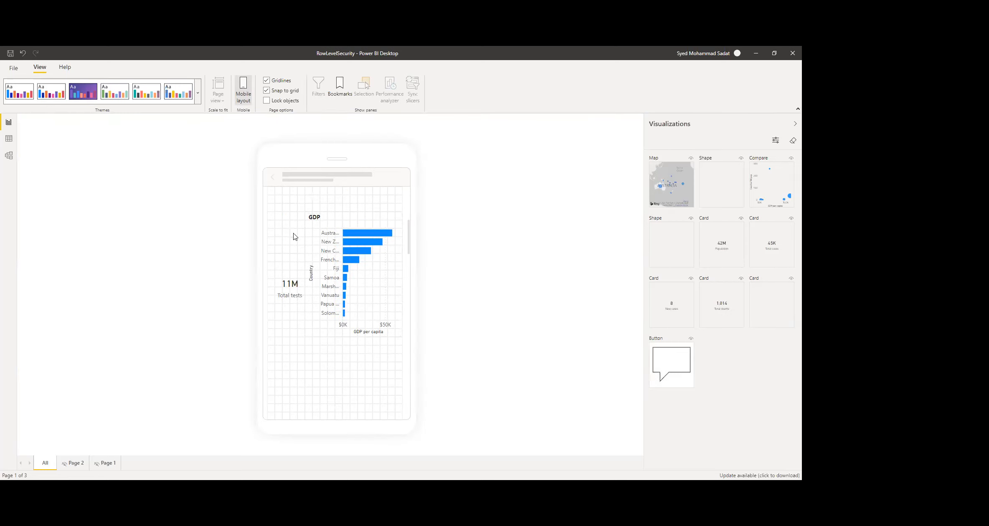
click(306, 267)
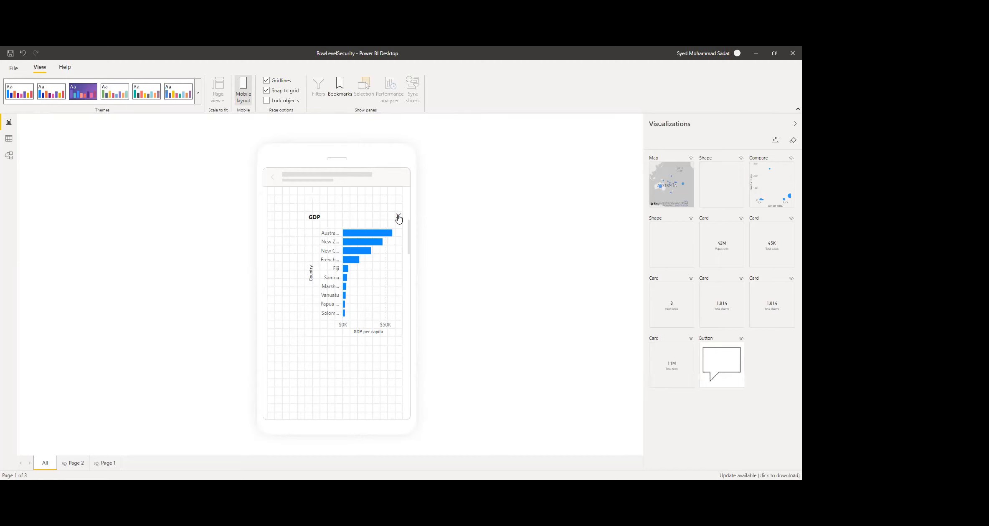
click(398, 217)
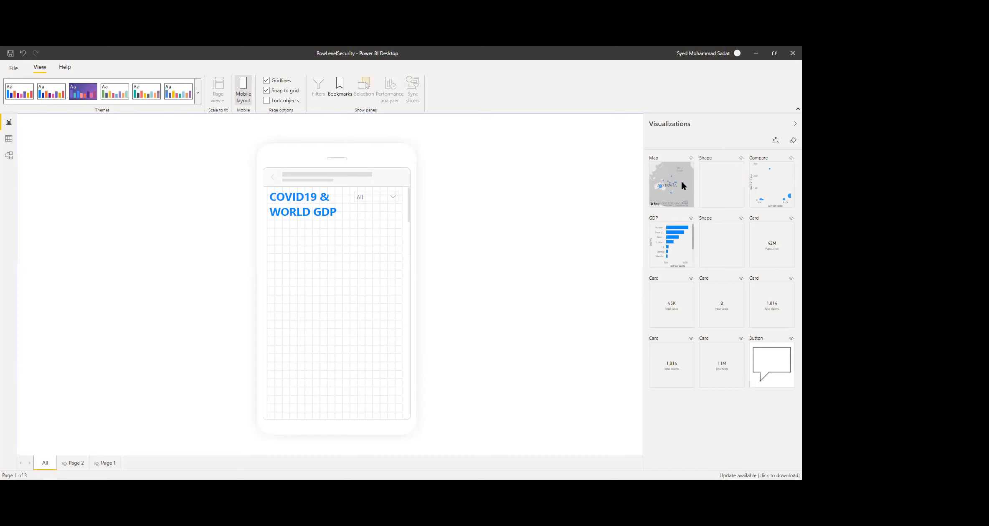
Place a wide, tall Map just below the title and the GDP bar chart beneath it
drag(673, 185, 263, 259)
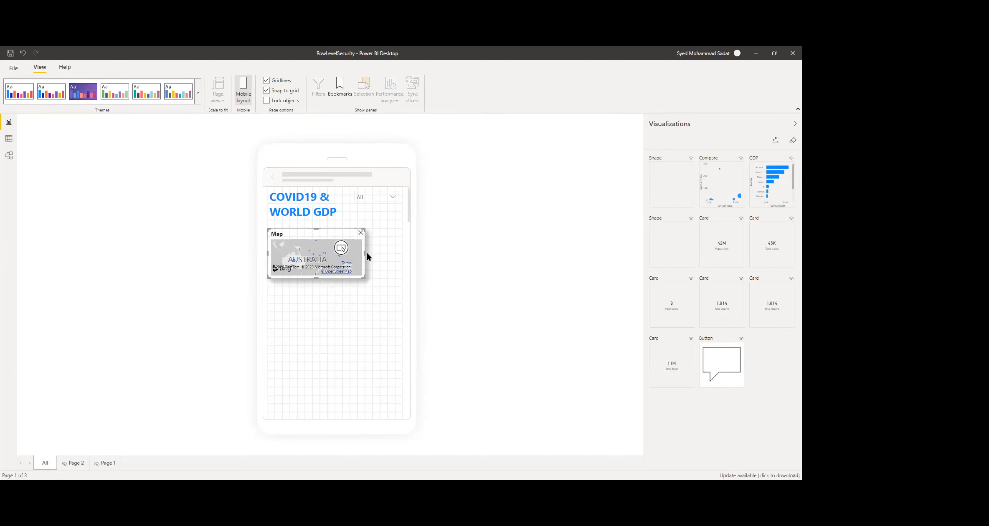
drag(365, 254, 396, 260)
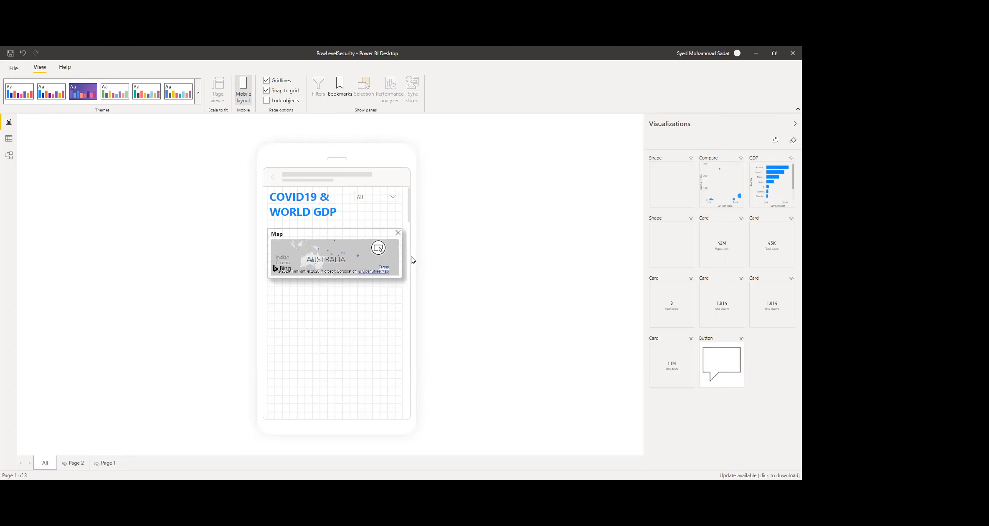
drag(338, 279, 345, 367)
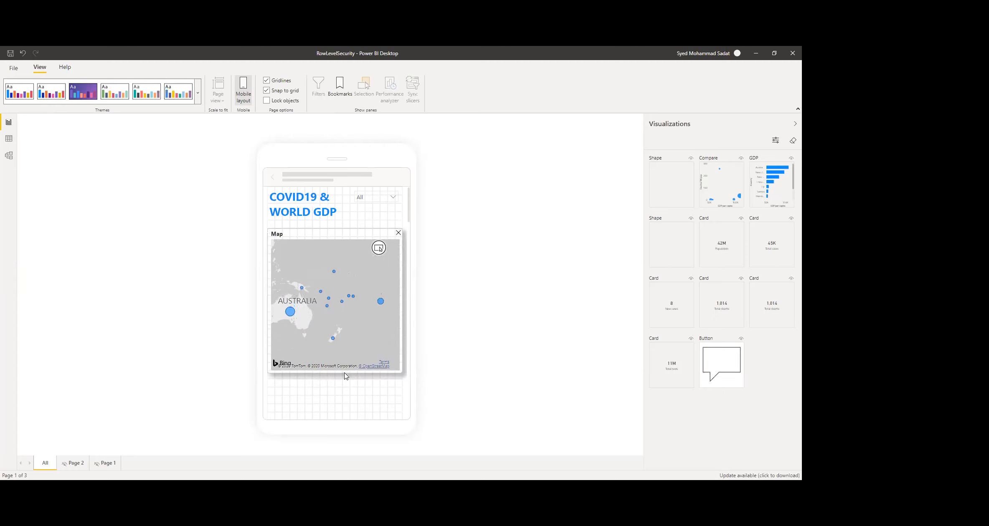
drag(339, 241, 333, 290)
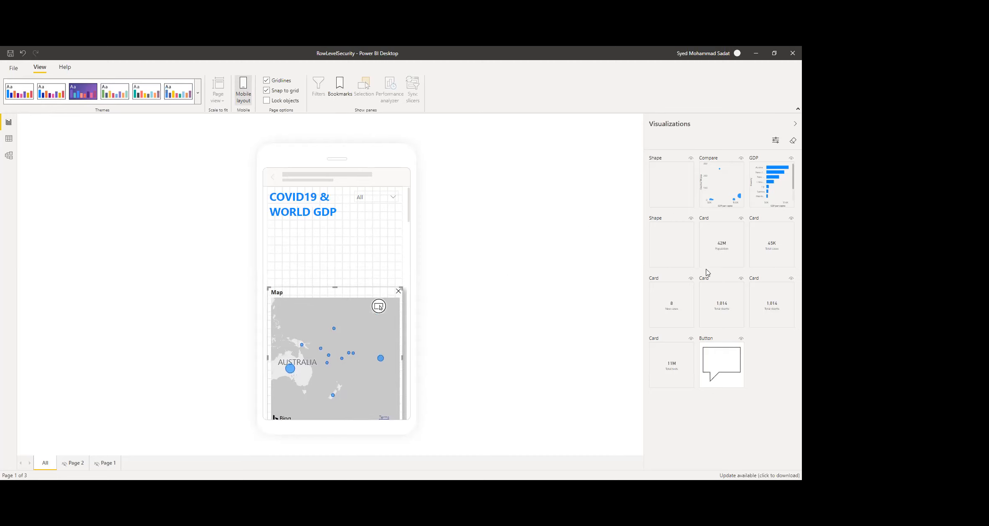
drag(353, 299, 351, 228)
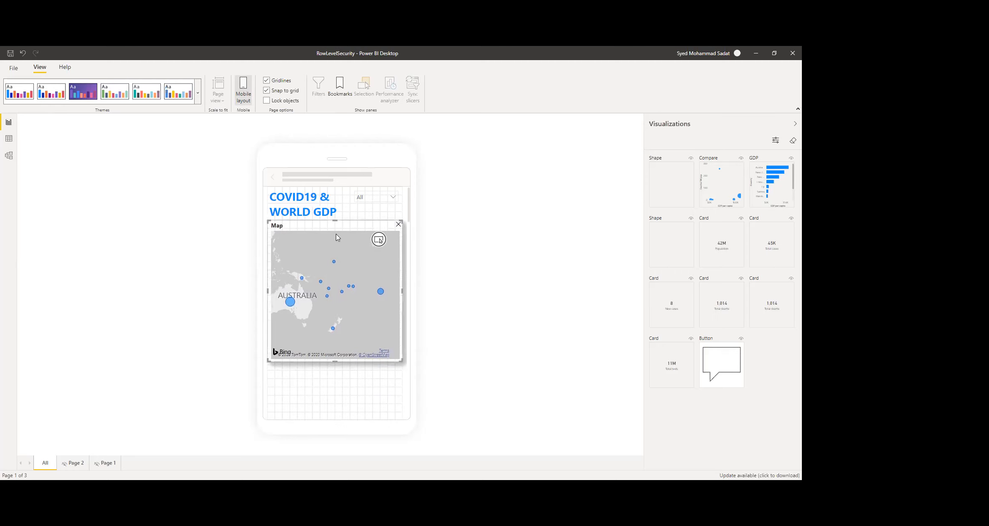
scroll(390, 294, down, 3)
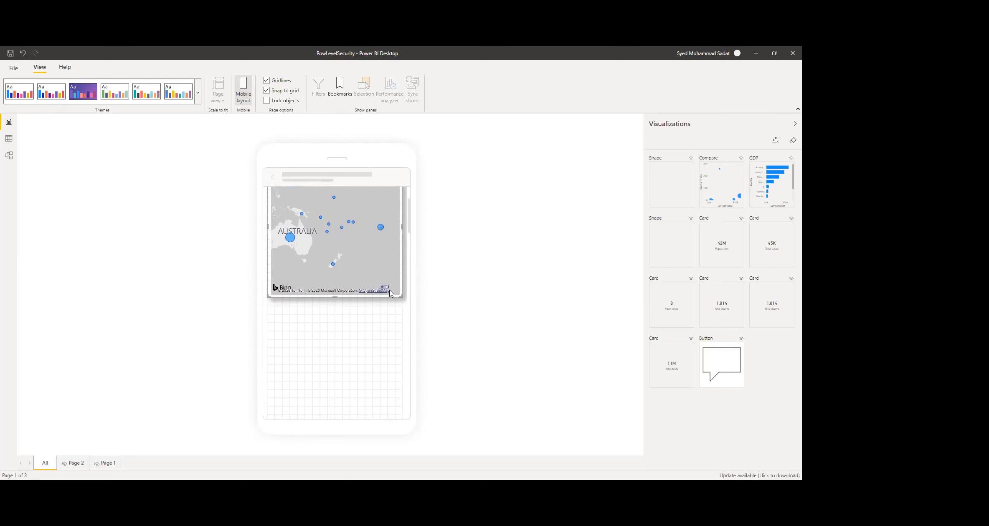
drag(779, 176, 420, 293)
Stretch the GDP bar chart taller to list all ten countries, then review the phone layout
drag(332, 310, 347, 410)
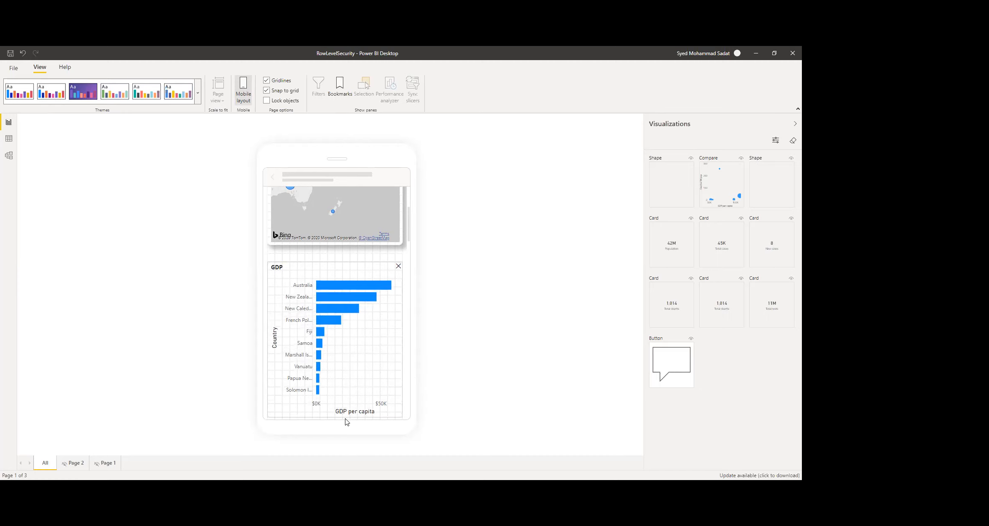
scroll(351, 246, up, 3)
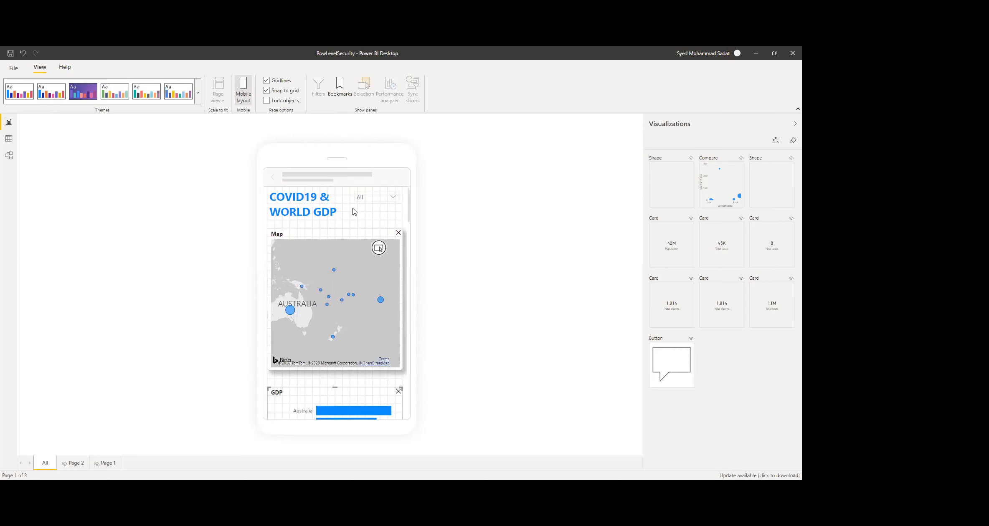
scroll(330, 262, down, 3)
scroll(331, 261, down, 4)
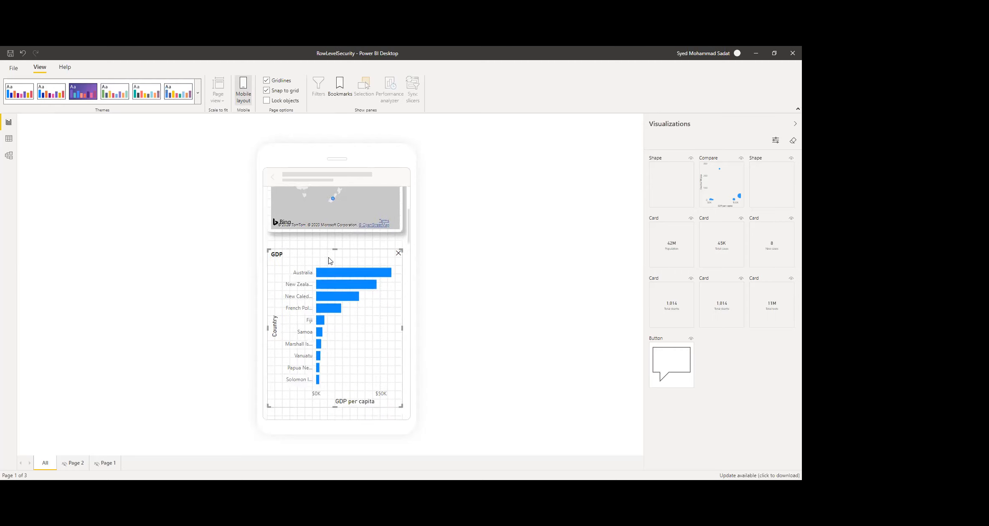
scroll(345, 307, up, 3)
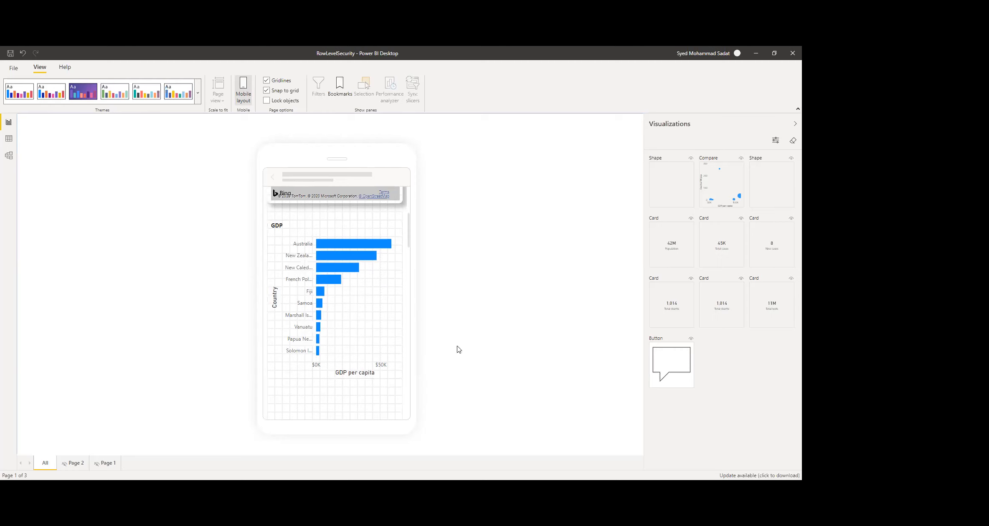
scroll(328, 251, up, 3)
scroll(331, 251, up, 1)
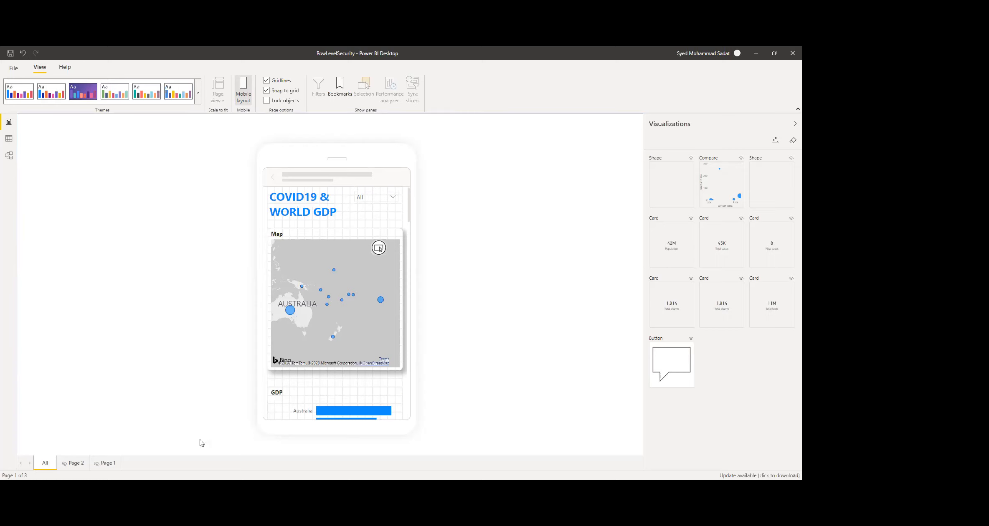
scroll(375, 297, down, 5)
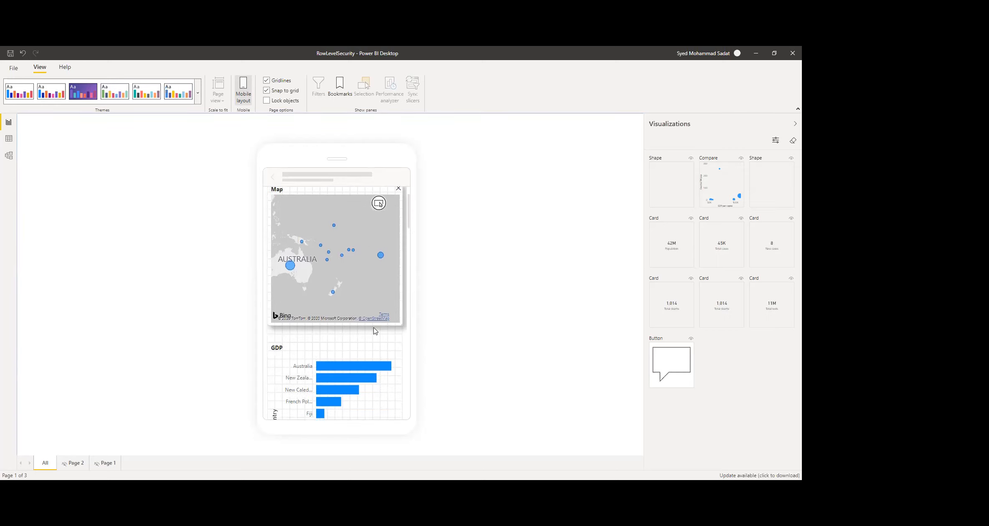
scroll(373, 329, up, 5)
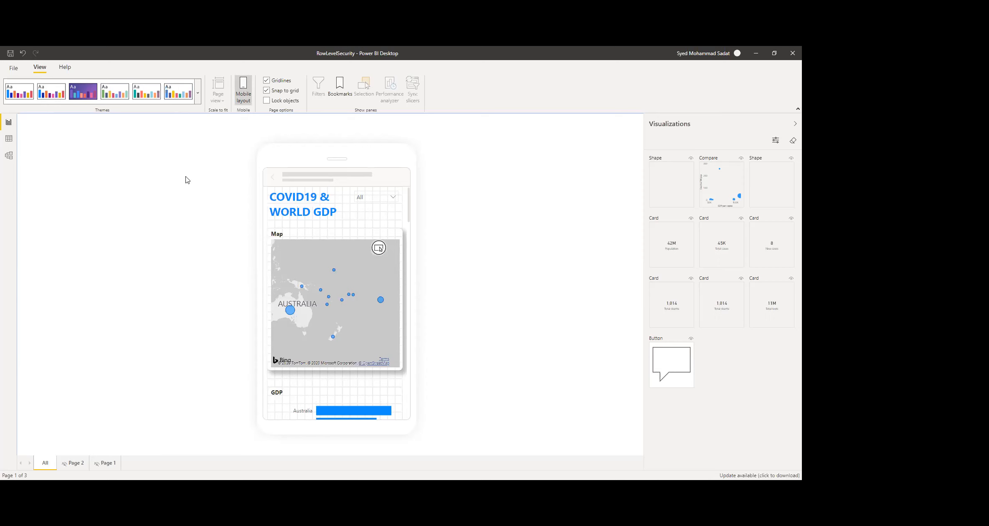
Leave mobile layout, save RowLevelSecurity.pbix and publish it to My workspace
click(243, 90)
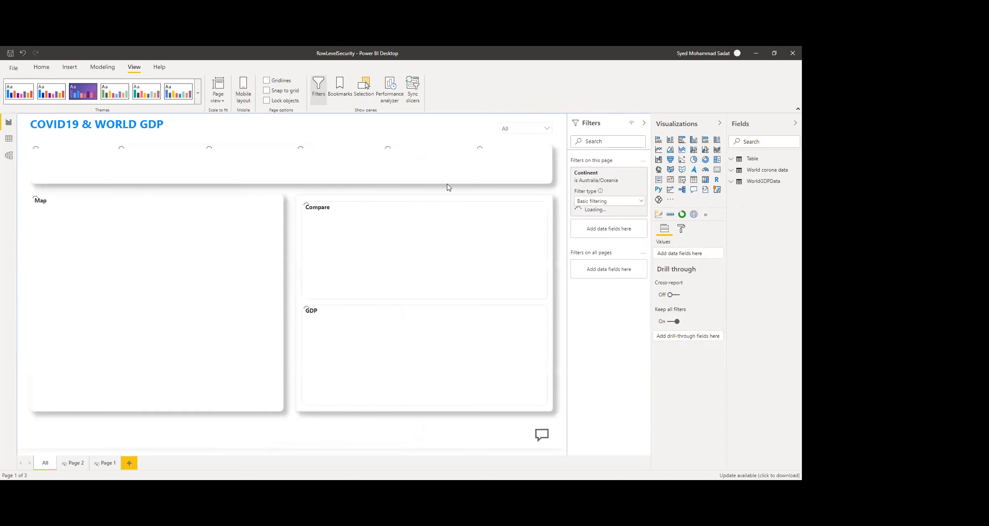
click(42, 68)
click(355, 85)
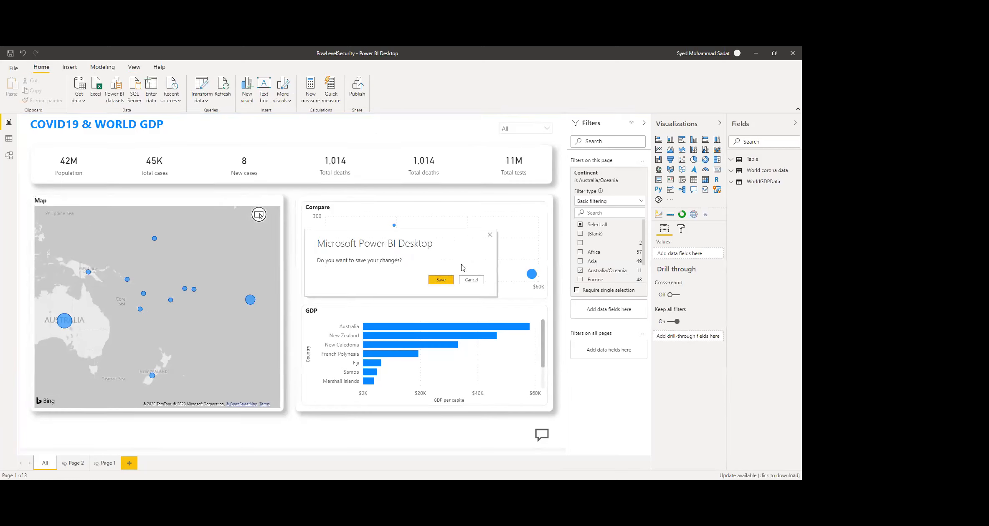
click(441, 280)
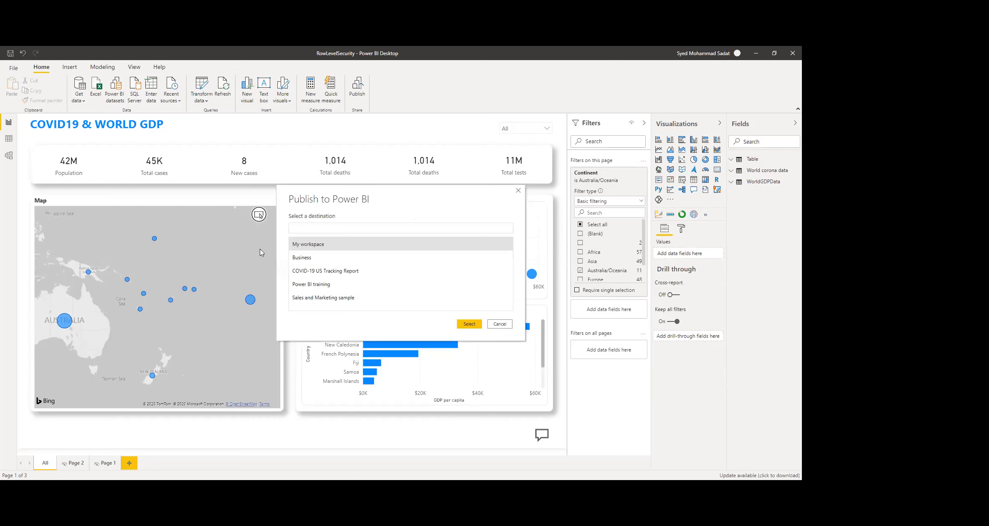
click(469, 324)
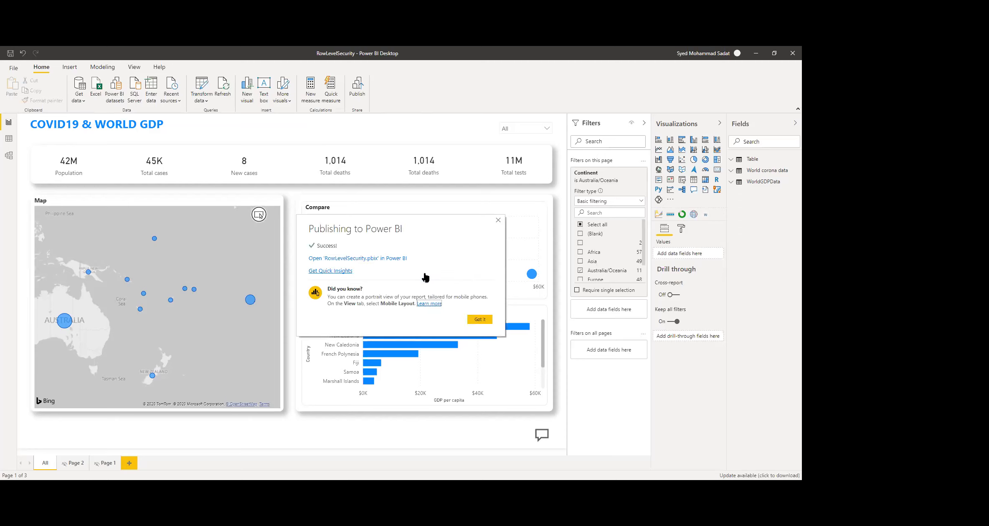
click(479, 319)
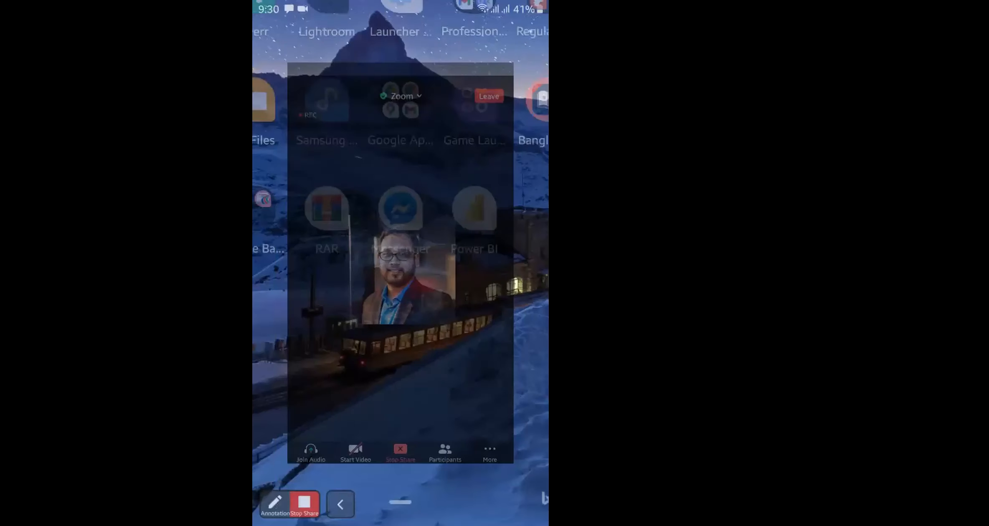
In the Power BI phone app, open RowLevelSecurity from My Workspace reports and scroll its layout
key(alt+Tab)
click(400, 247)
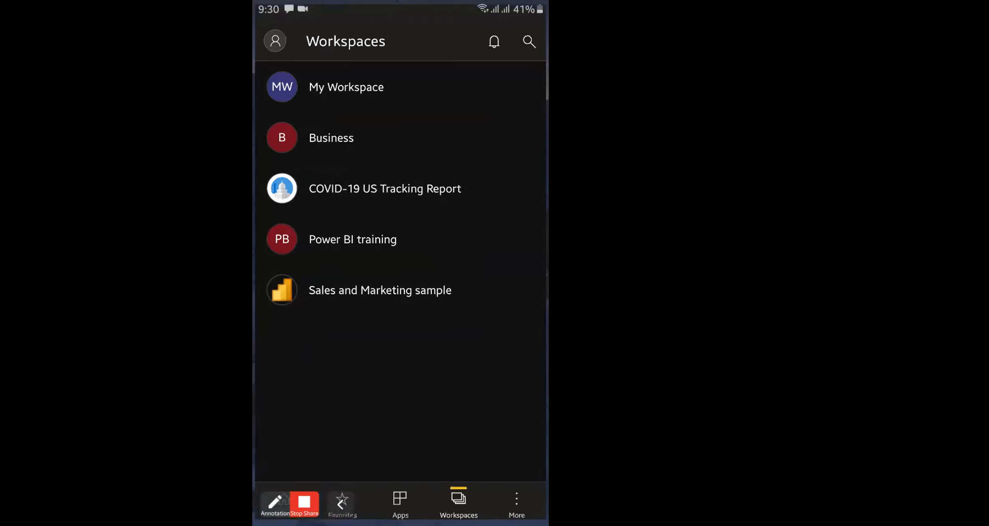
click(401, 84)
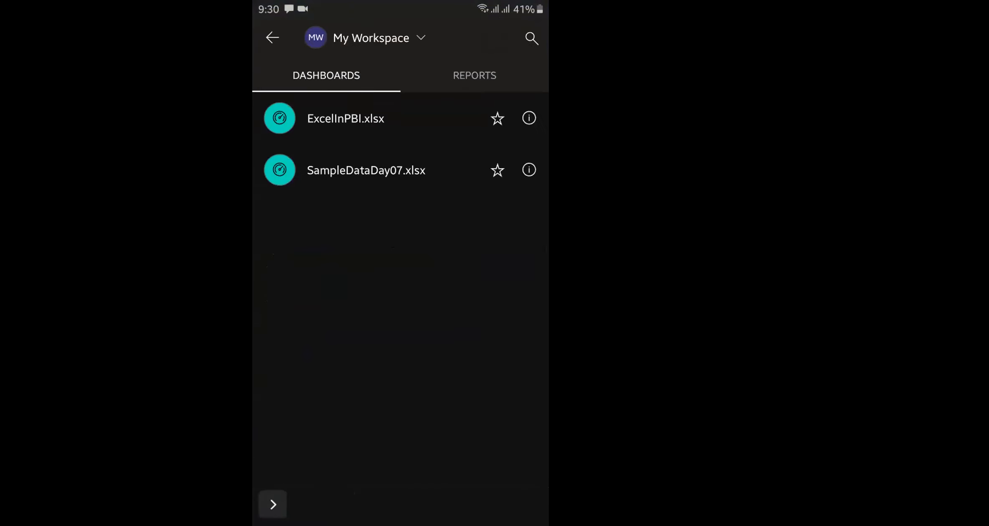
click(475, 75)
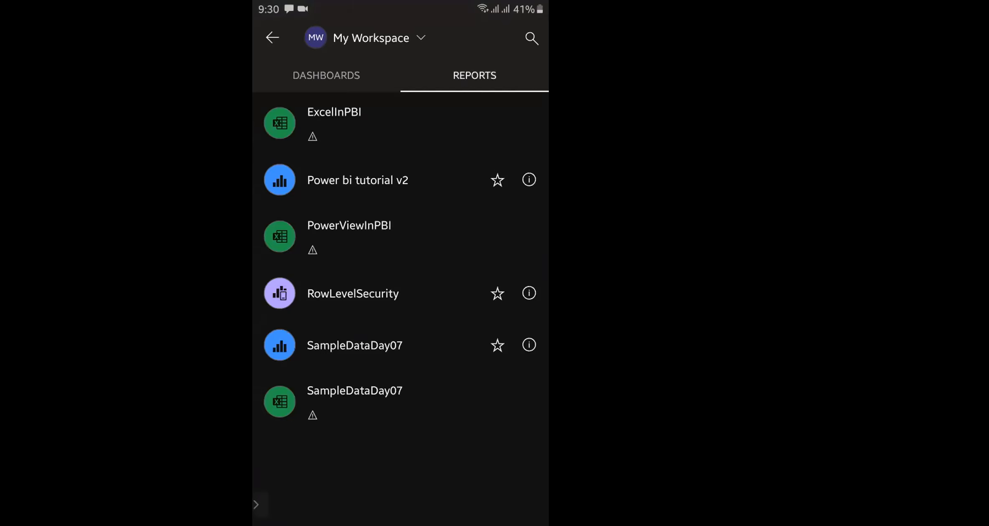
click(353, 293)
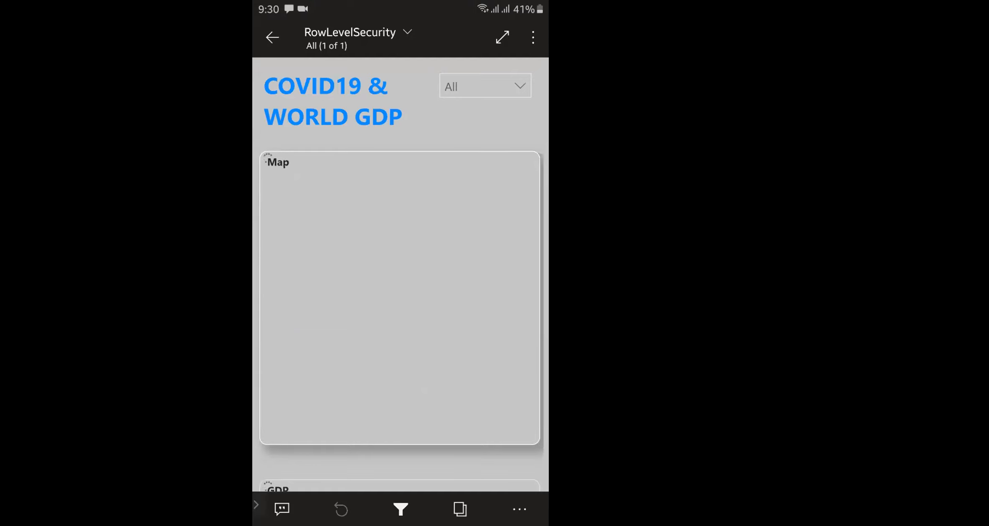
scroll(400, 271, down, 8)
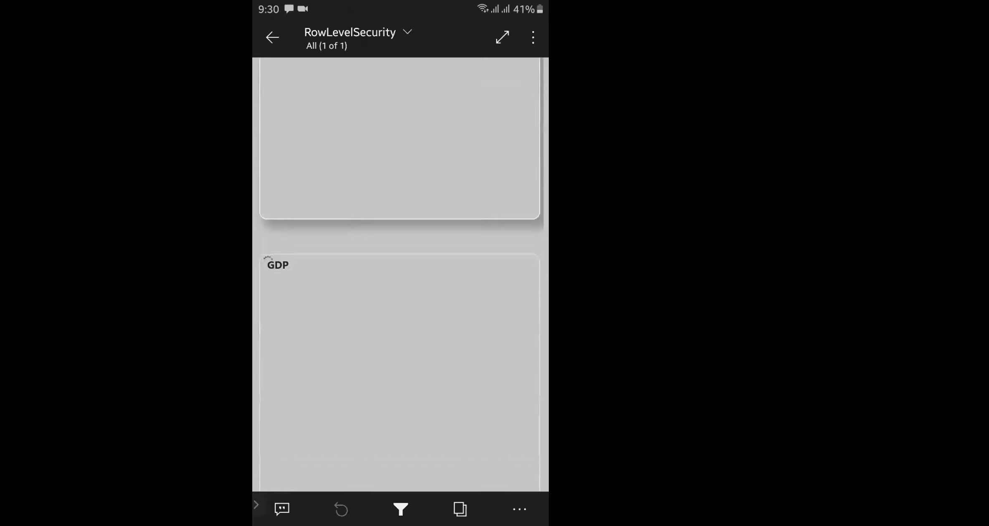
scroll(400, 271, up, 7)
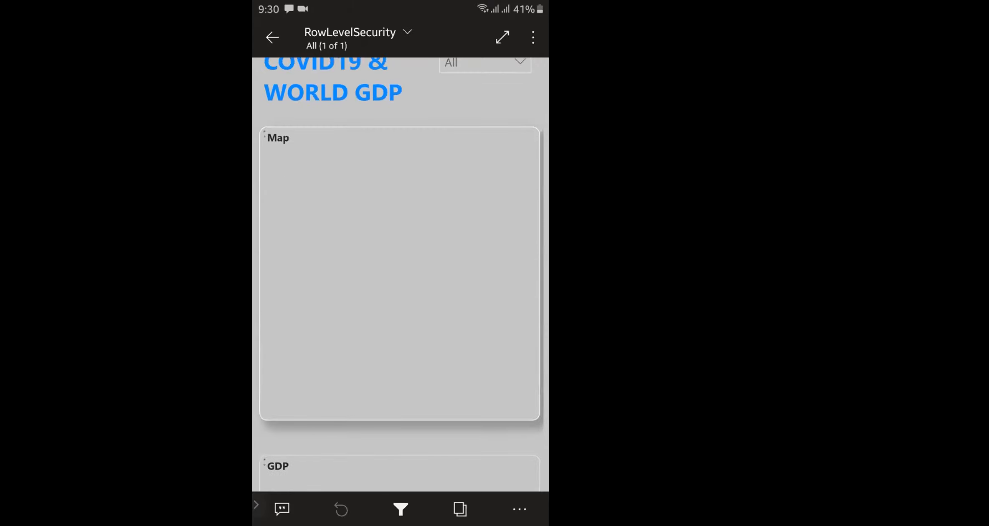
scroll(400, 272, up, 1)
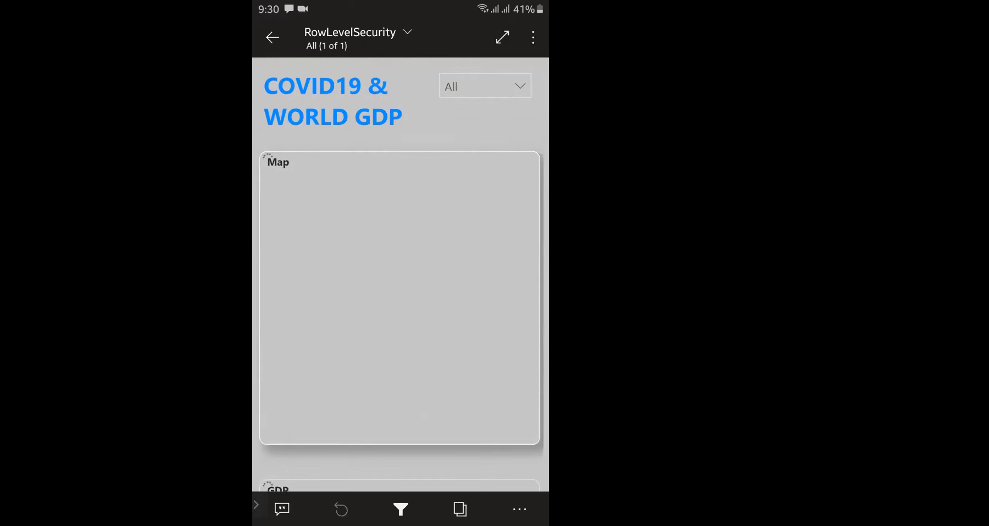
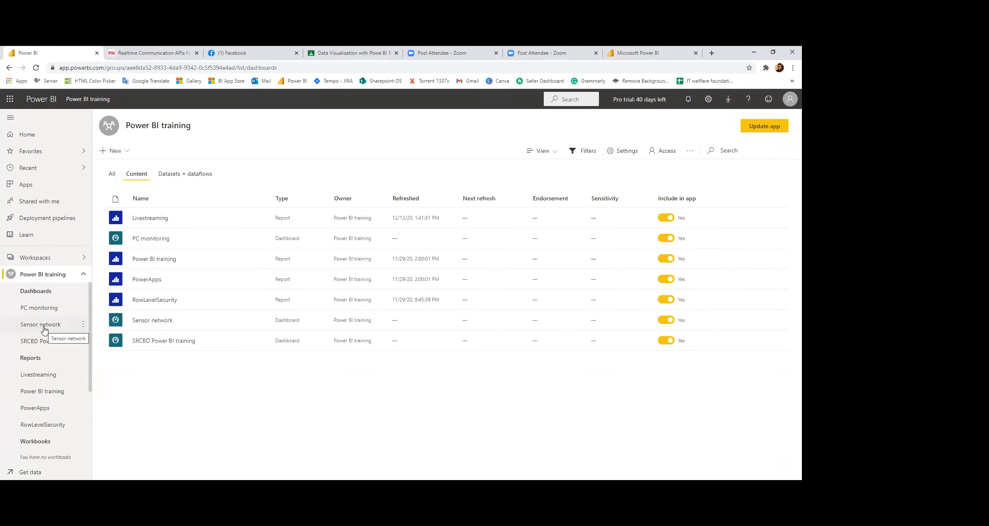
Go through PC monitoring to the live Sensor network dashboard, briefly checking the Workspaces list
click(42, 309)
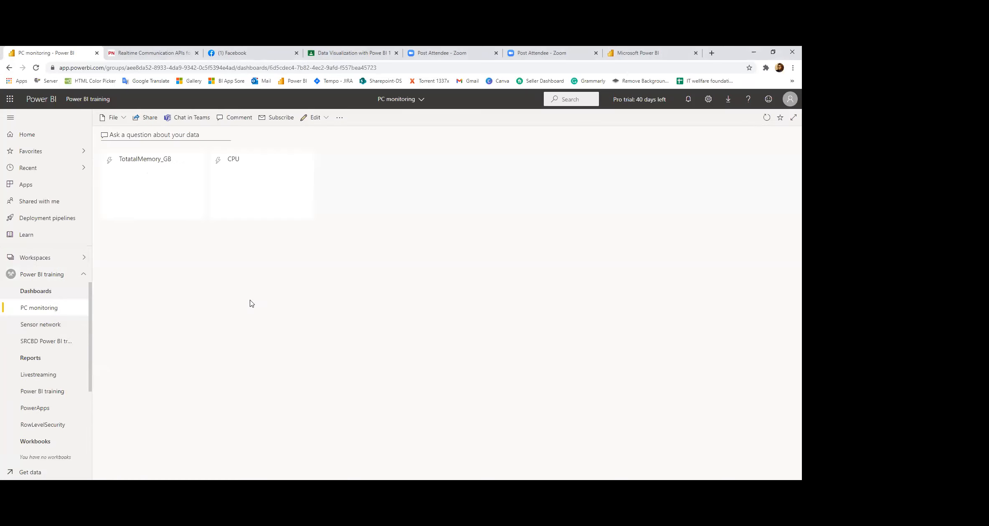
click(57, 325)
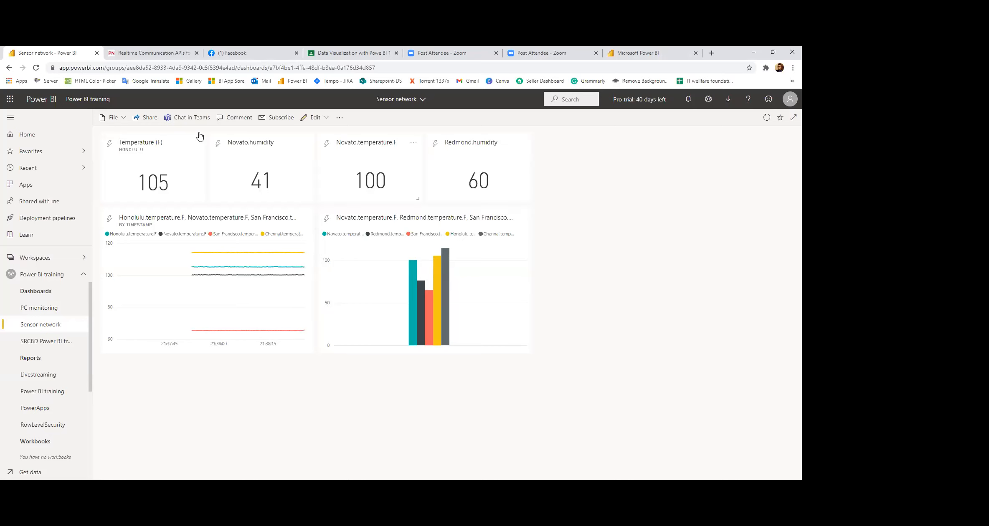
click(76, 258)
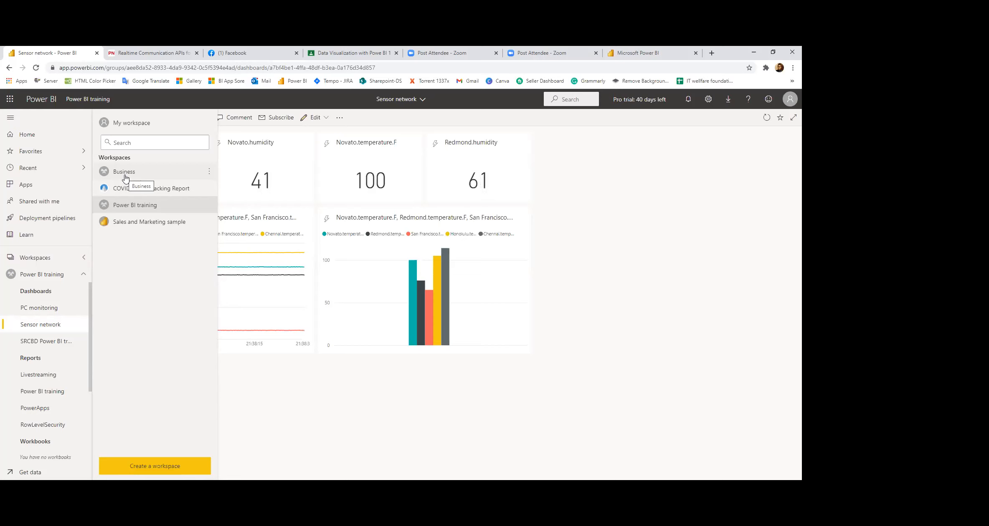
click(578, 235)
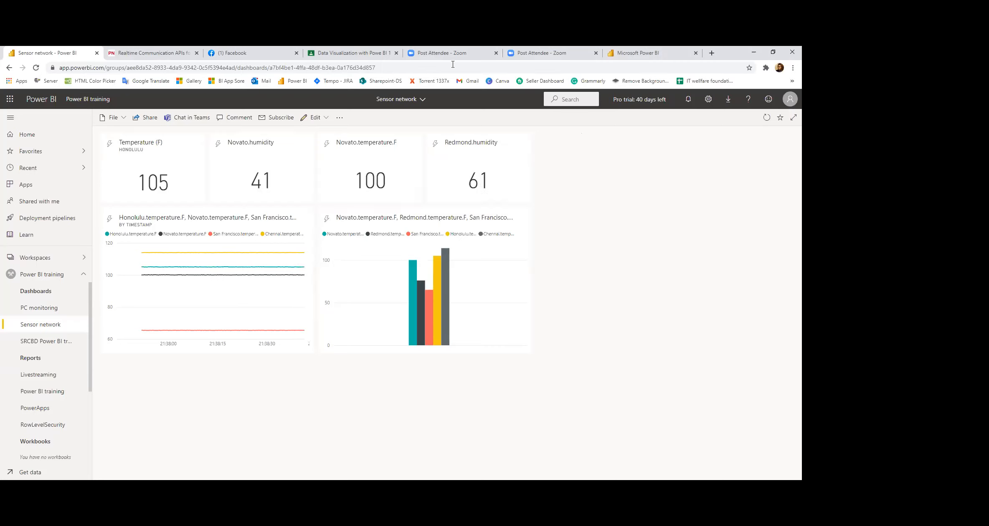
click(141, 50)
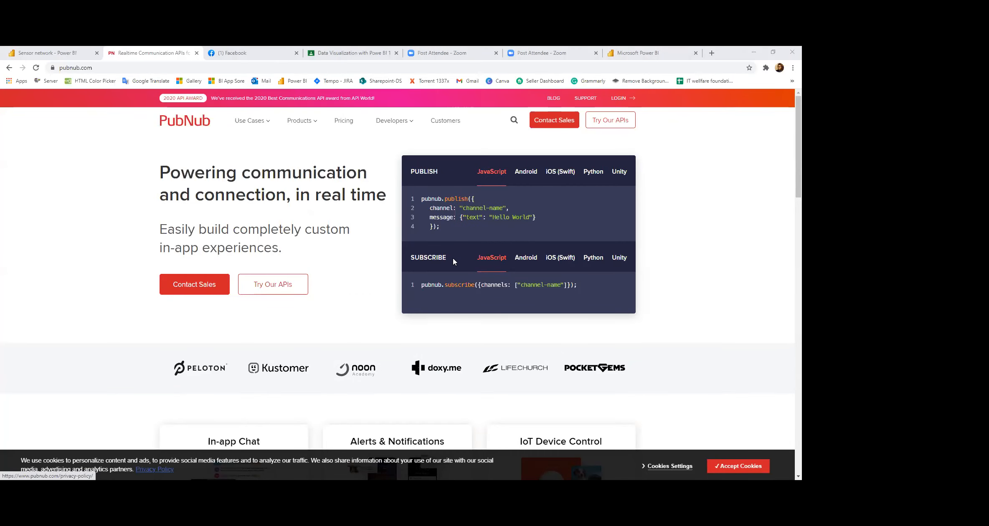
scroll(453, 258, down, 3)
scroll(453, 261, down, 2)
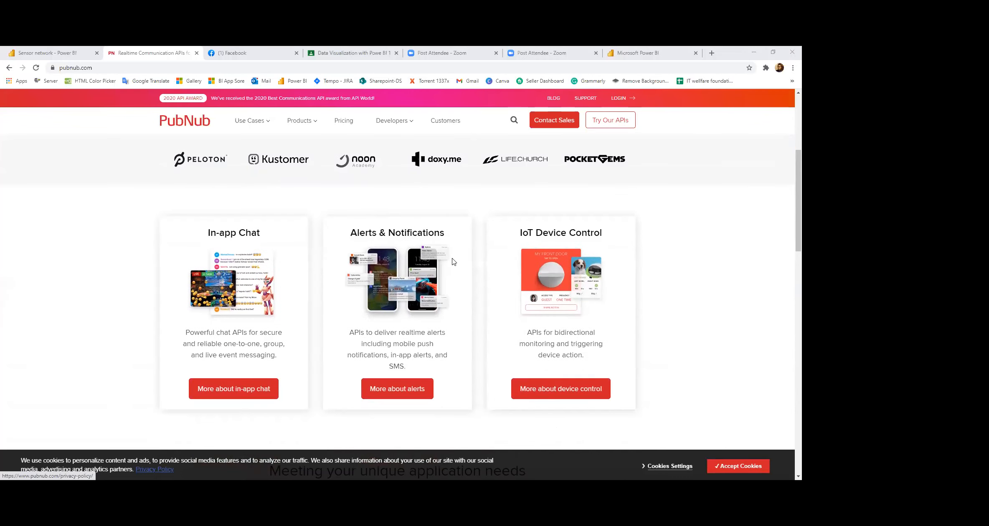
scroll(453, 262, down, 1)
scroll(438, 261, up, 4)
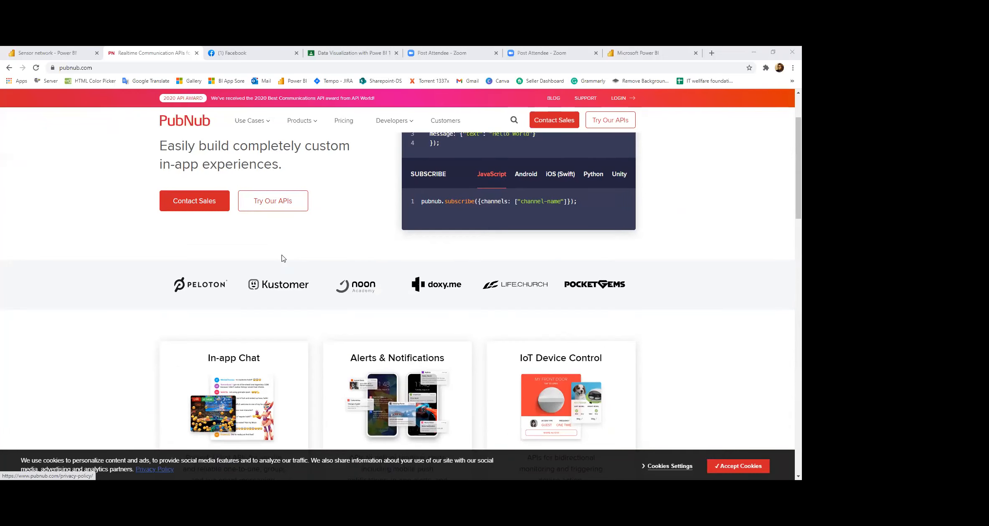
scroll(288, 251, up, 2)
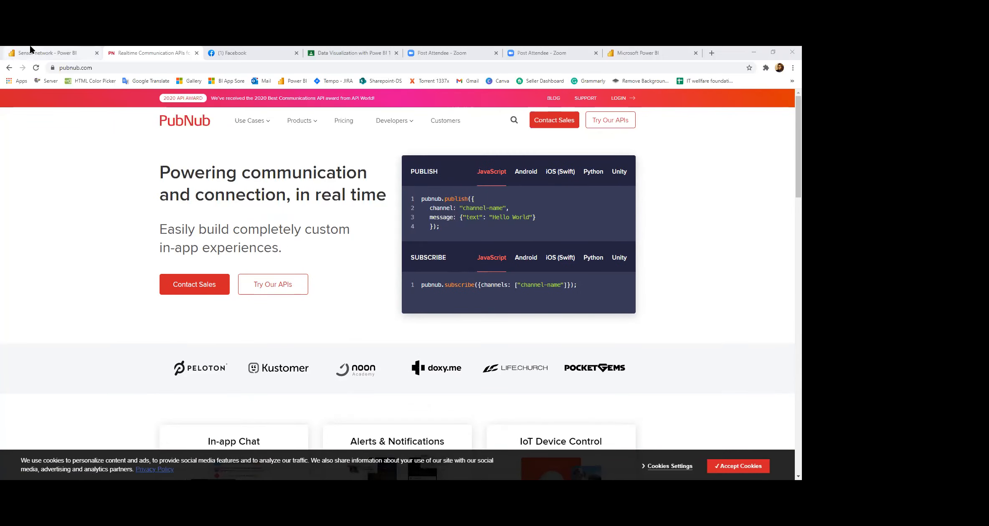
click(43, 49)
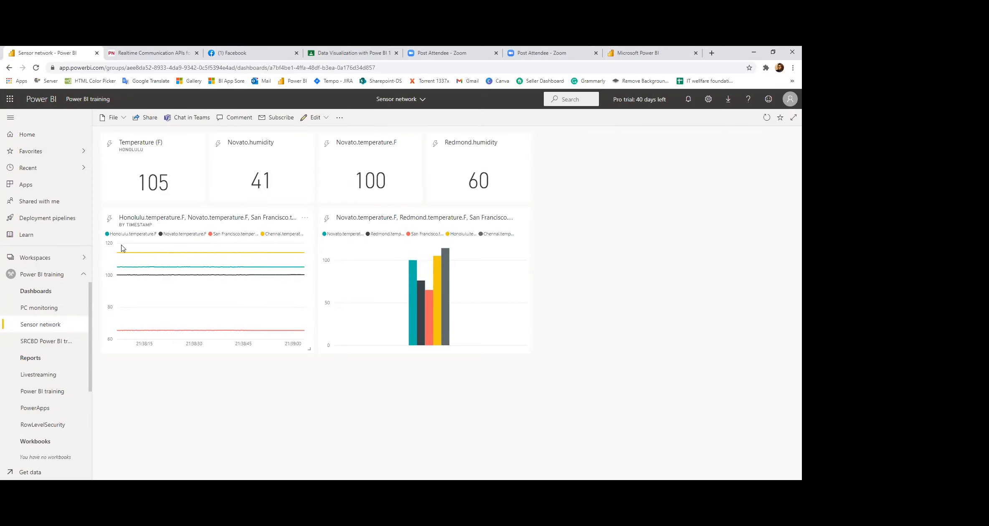
Return to the Power BI training workspace content list via the Workspaces flyout
click(39, 257)
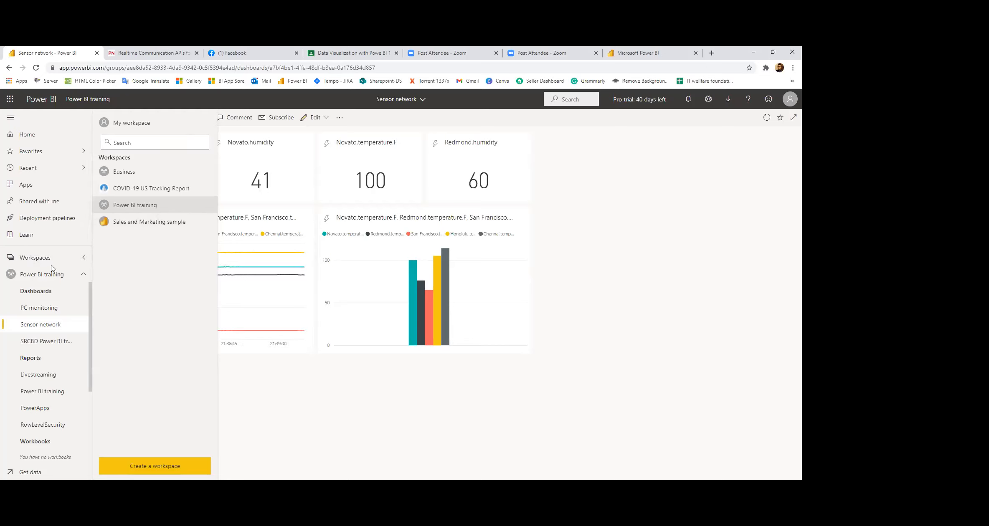
click(48, 277)
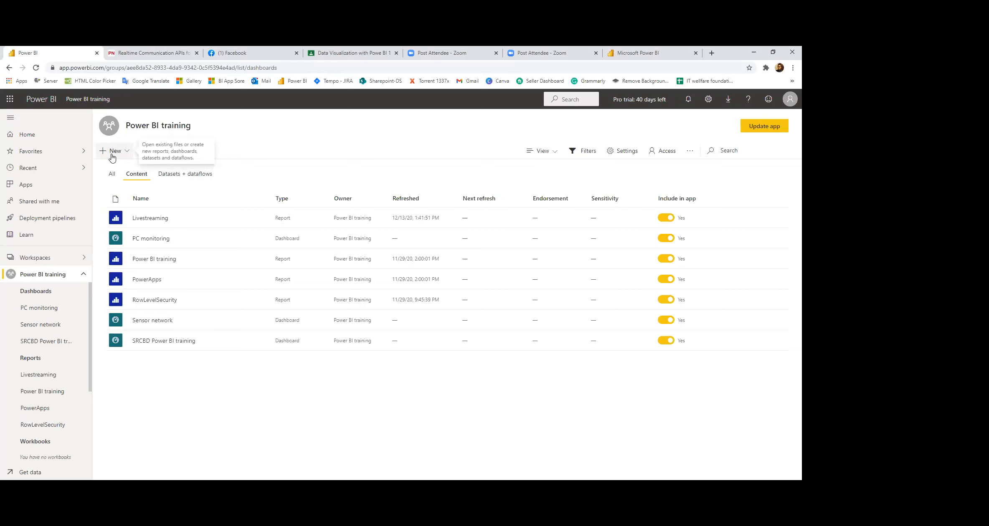
Start a new Streaming dataset from the + New menu
click(127, 152)
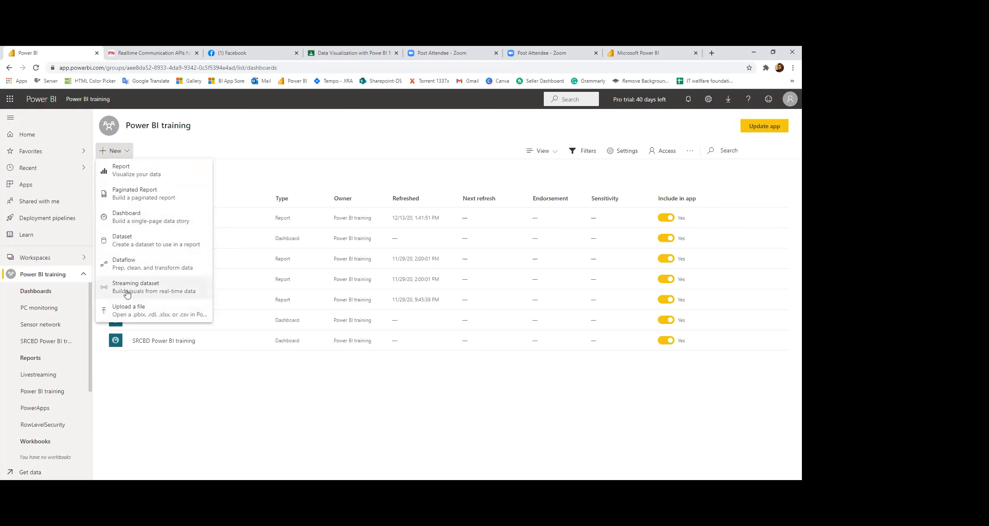
click(156, 294)
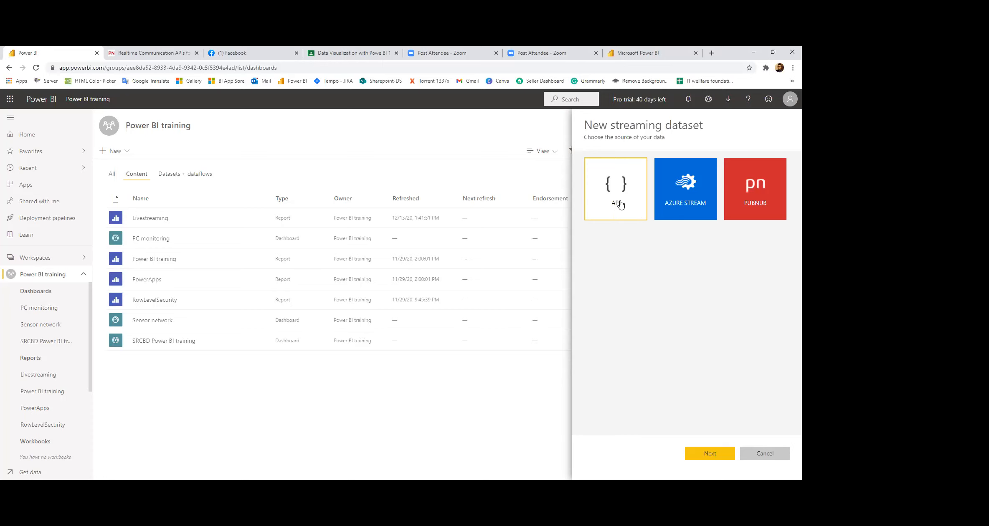
Choose PubNub as the streaming source and proceed to its connection form
click(751, 202)
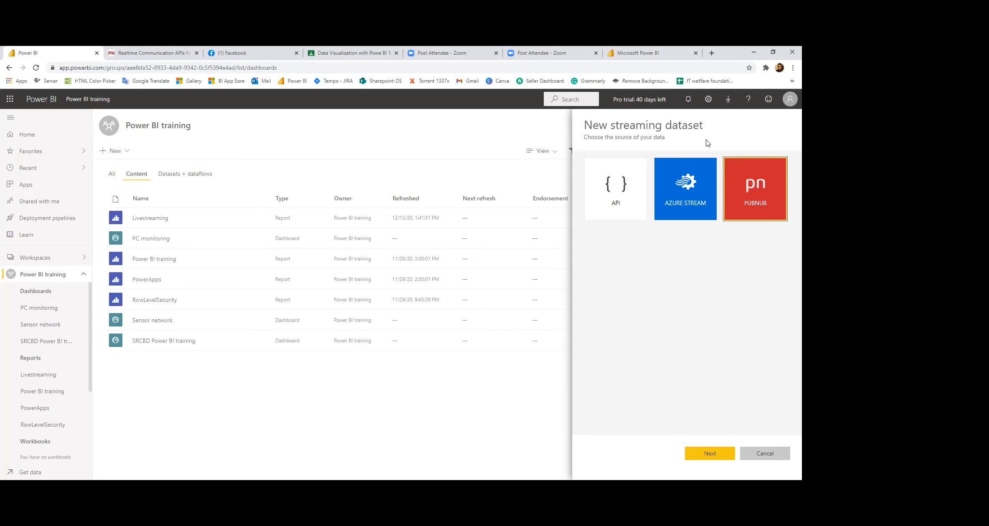
click(710, 450)
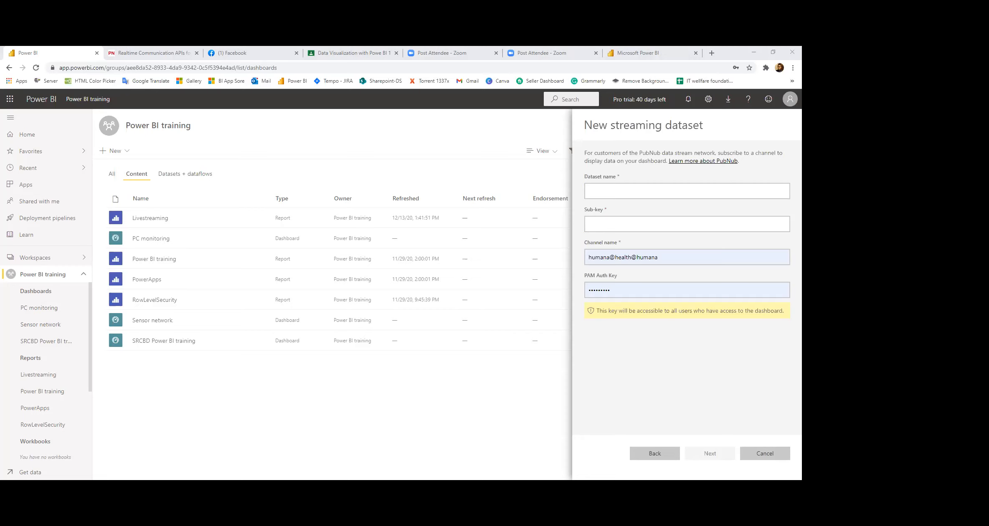
Paste in the dataset name PubNub Sensor Network and the PubNub subscribe key
click(607, 192)
text(PubNub Sensor Network)
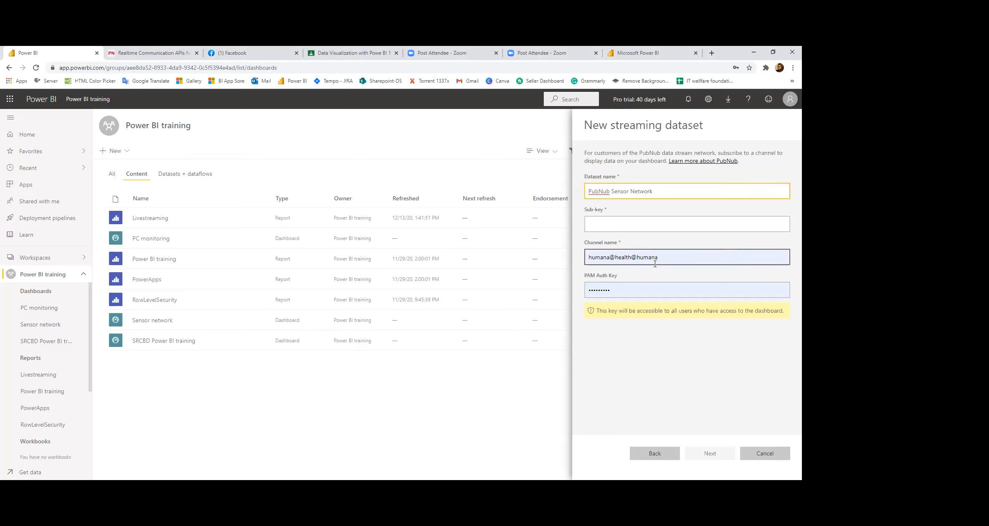
key(alt+Tab)
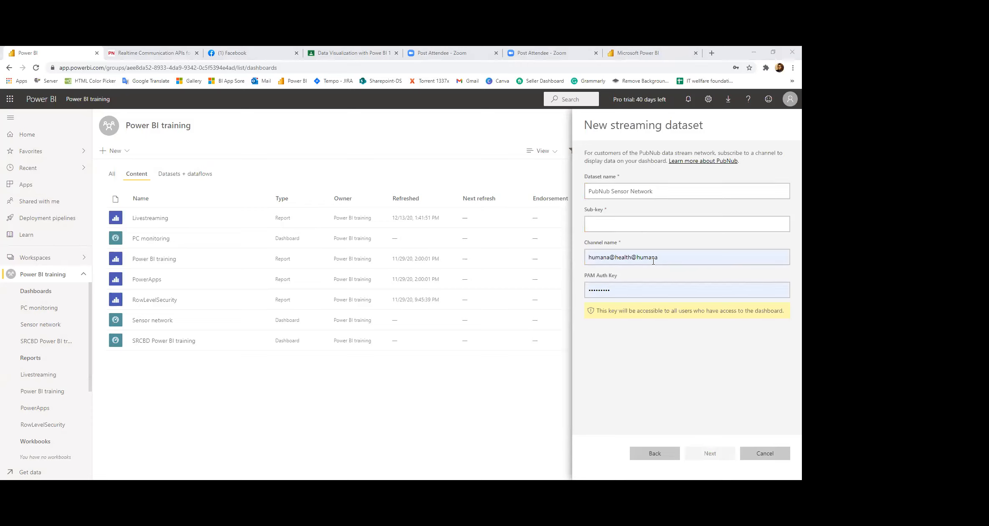
click(669, 219)
text(mspowerbi)
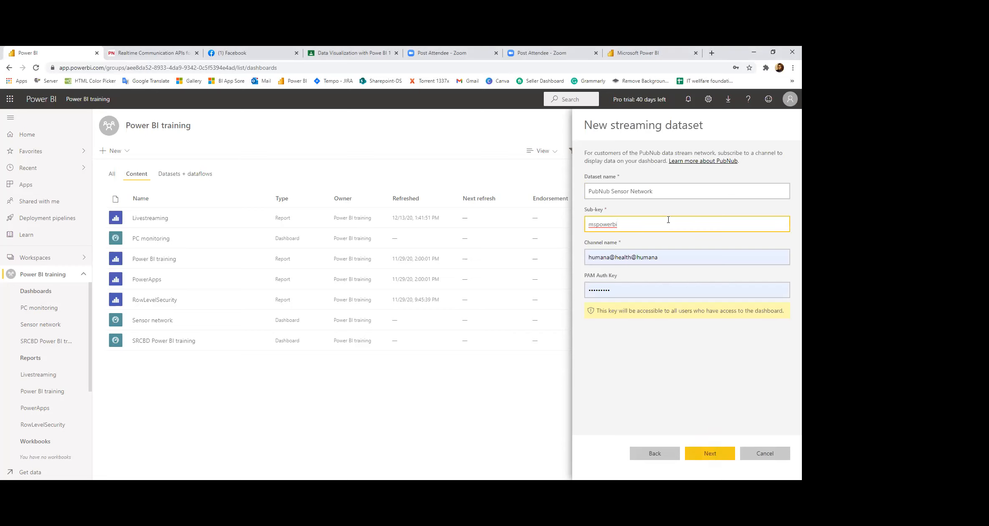
key(alt+Tab)
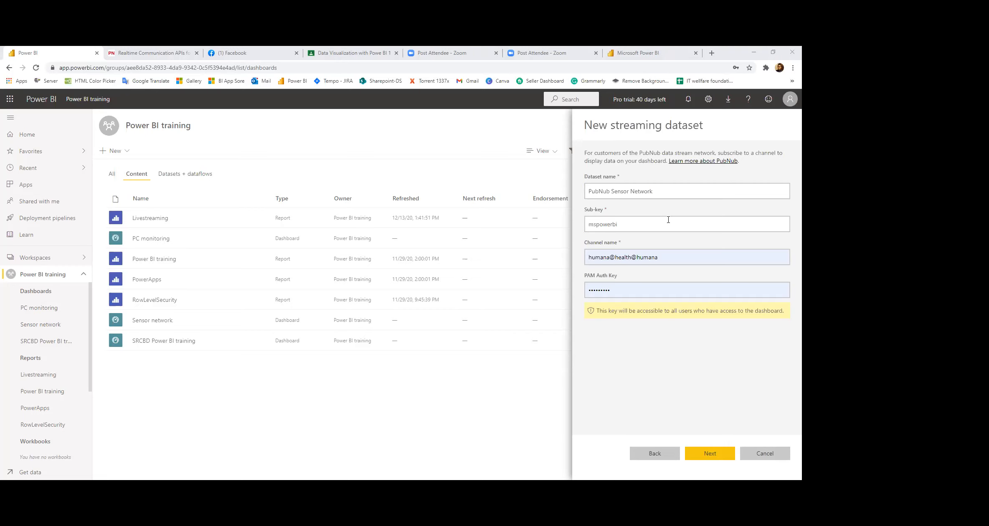
Set the channel name to sensor-network, clear the PAM auth key, and load the stream values
click(673, 254)
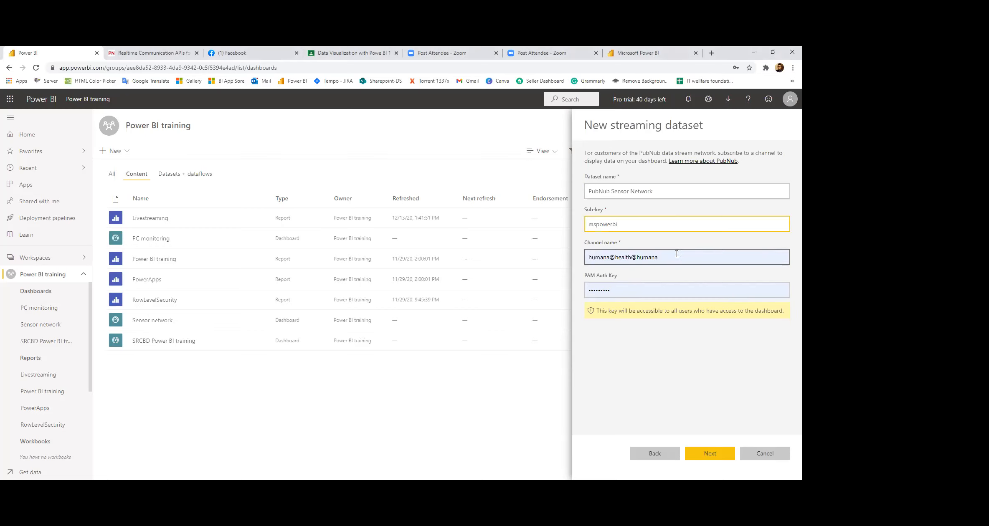
key(ctrl+v)
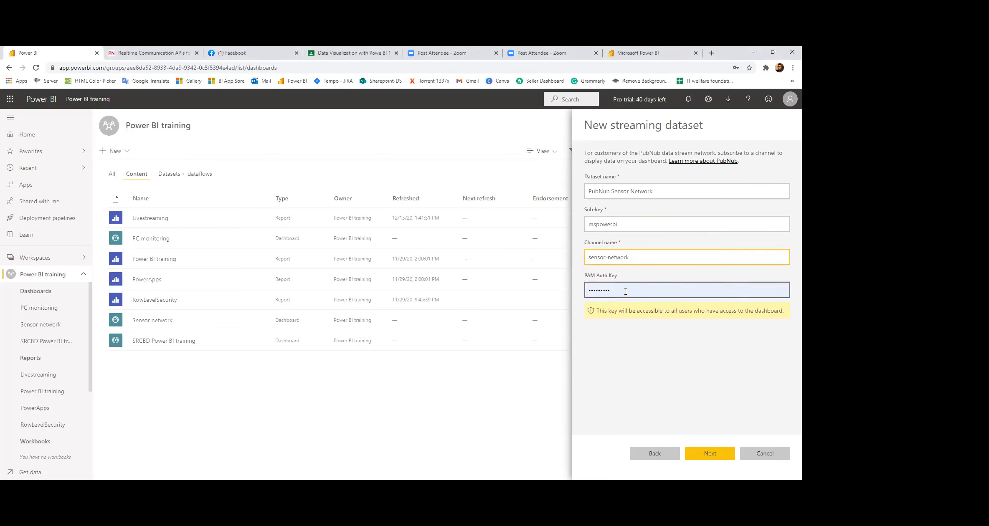
drag(624, 290, 548, 295)
key(BackSpace)
click(782, 329)
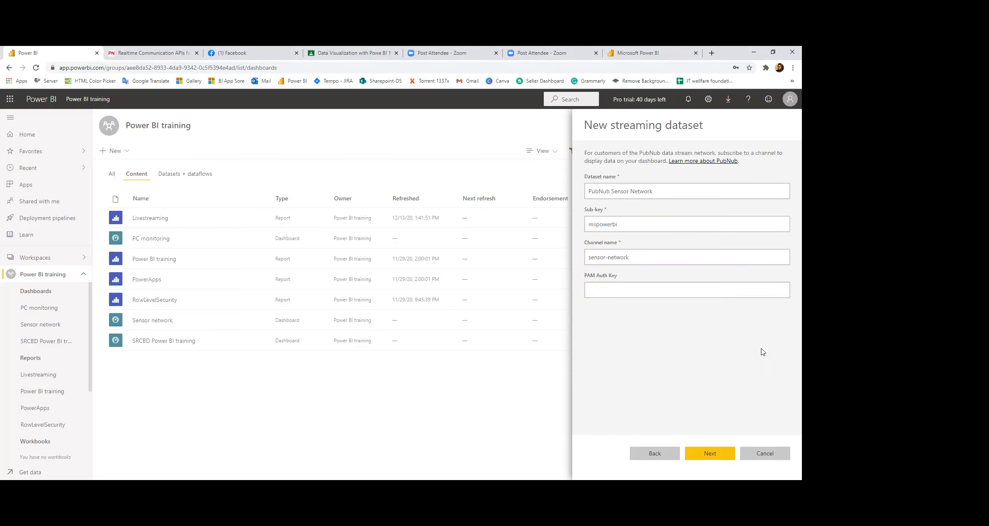
click(706, 455)
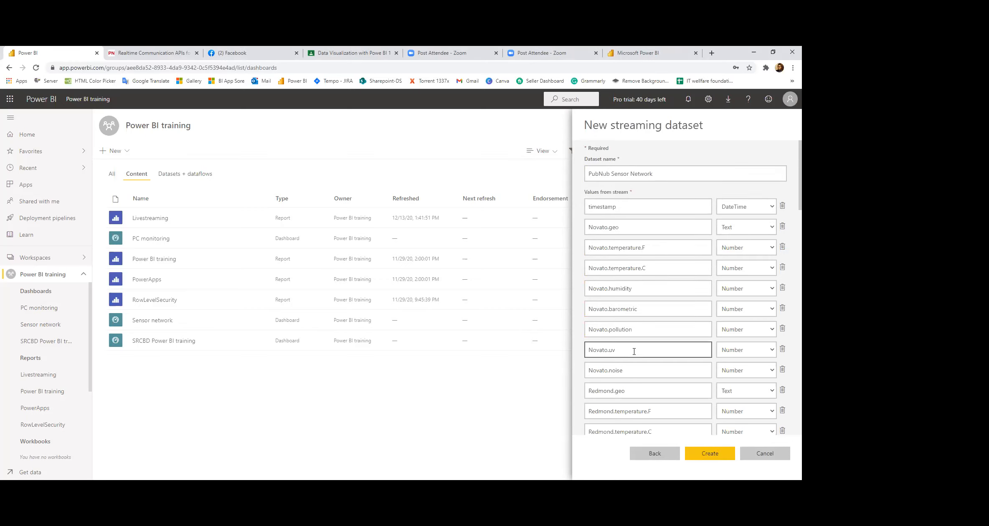
Keep the timestamp field's data type as DateTime
scroll(628, 364, down, 1)
scroll(608, 382, down, 5)
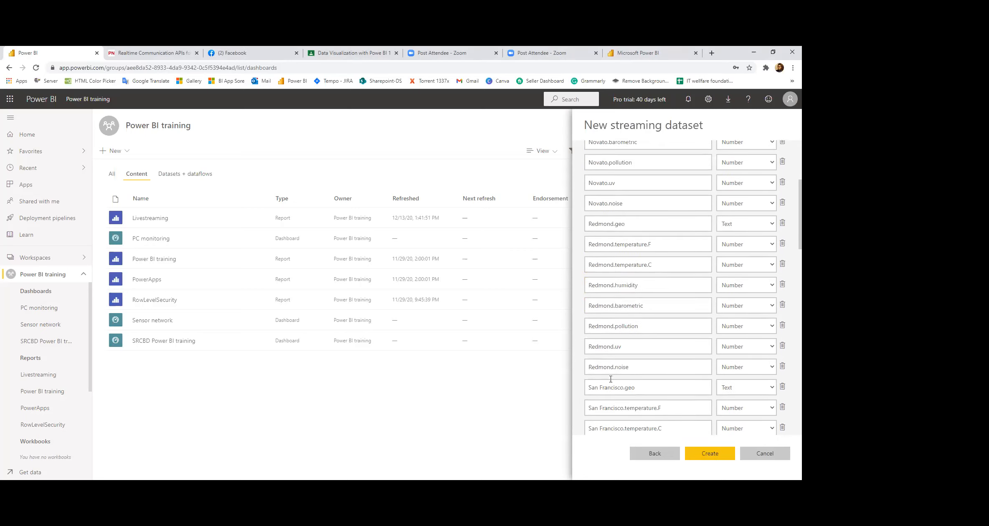
scroll(622, 367, up, 6)
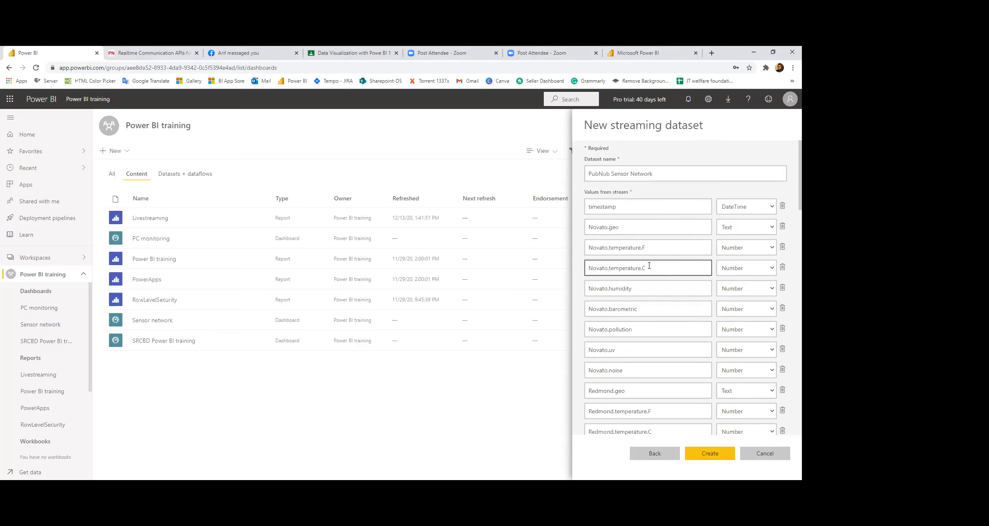
click(719, 207)
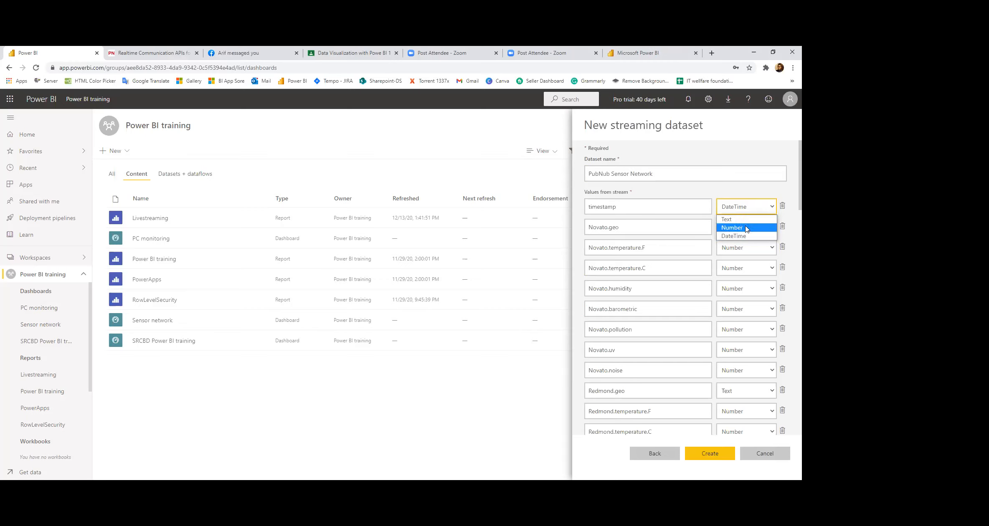
click(742, 208)
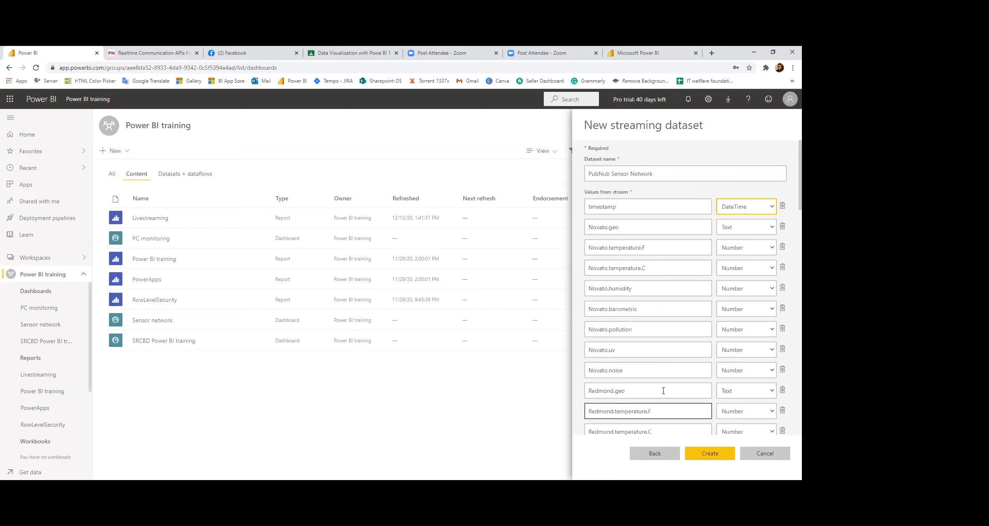
Review the Redmond, San Francisco, Honolulu and Chennai fields and create the streaming dataset
scroll(662, 381, down, 1)
scroll(662, 380, up, 1)
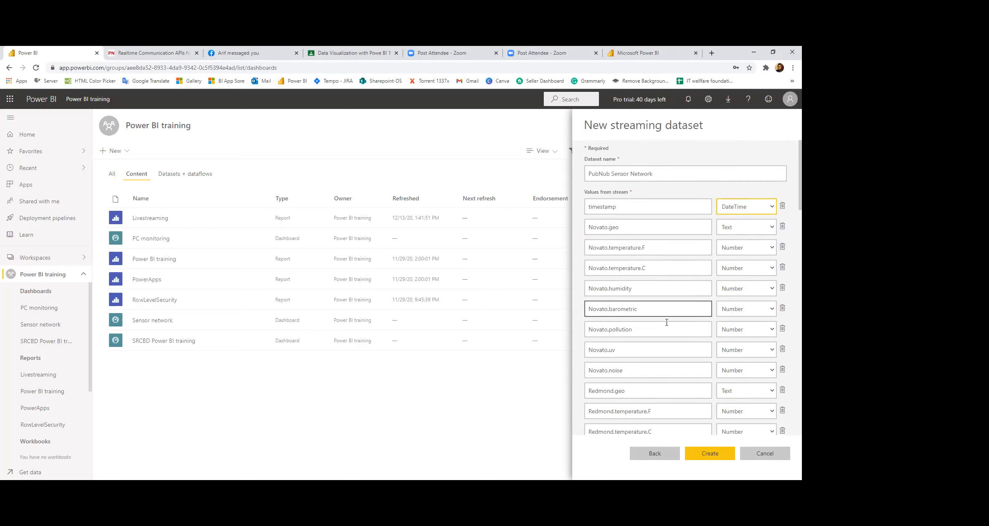
scroll(670, 328, down, 2)
scroll(605, 326, down, 1)
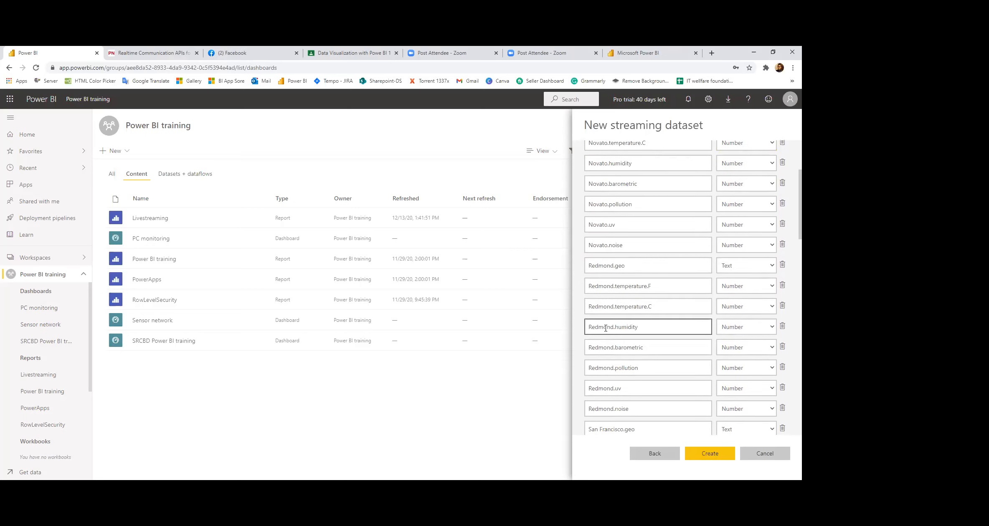
scroll(624, 344, down, 3)
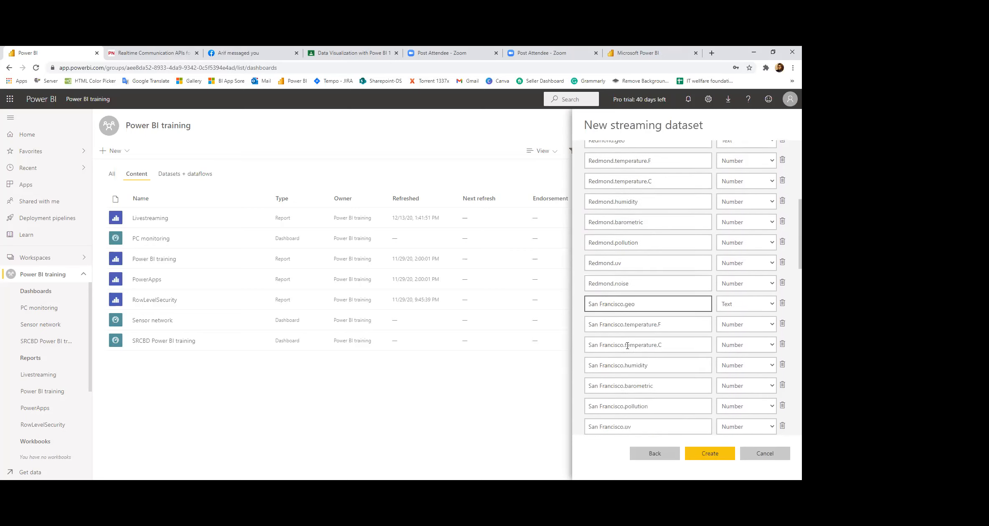
scroll(627, 346, down, 8)
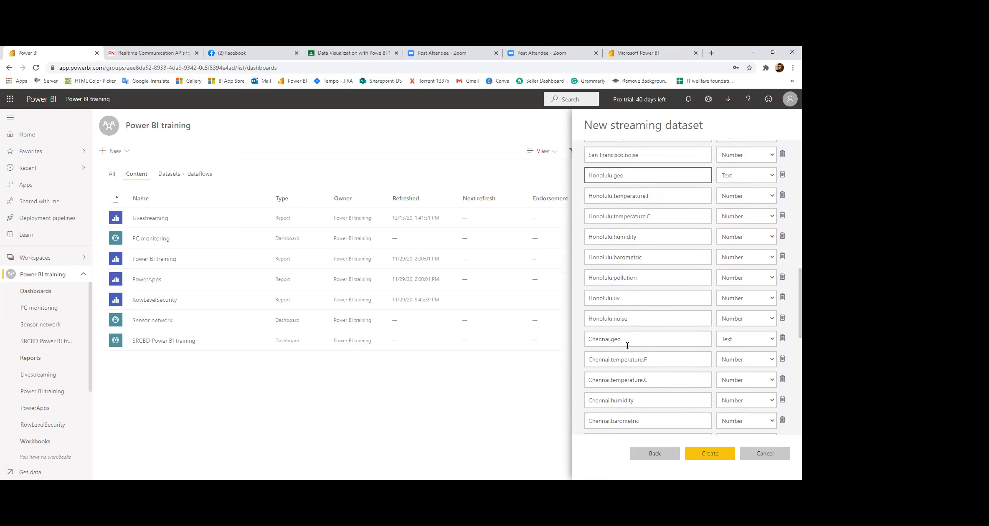
scroll(627, 346, up, 5)
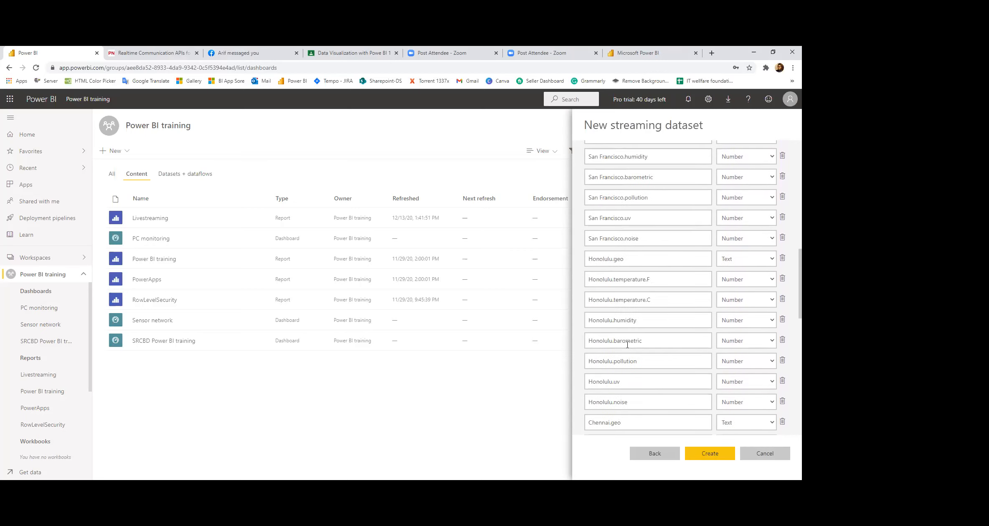
scroll(628, 262, up, 1)
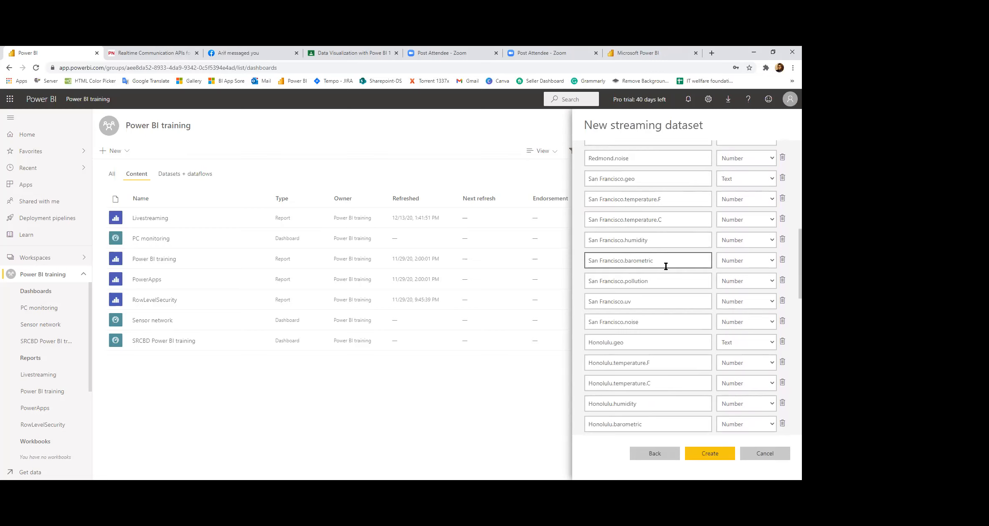
scroll(658, 263, up, 2)
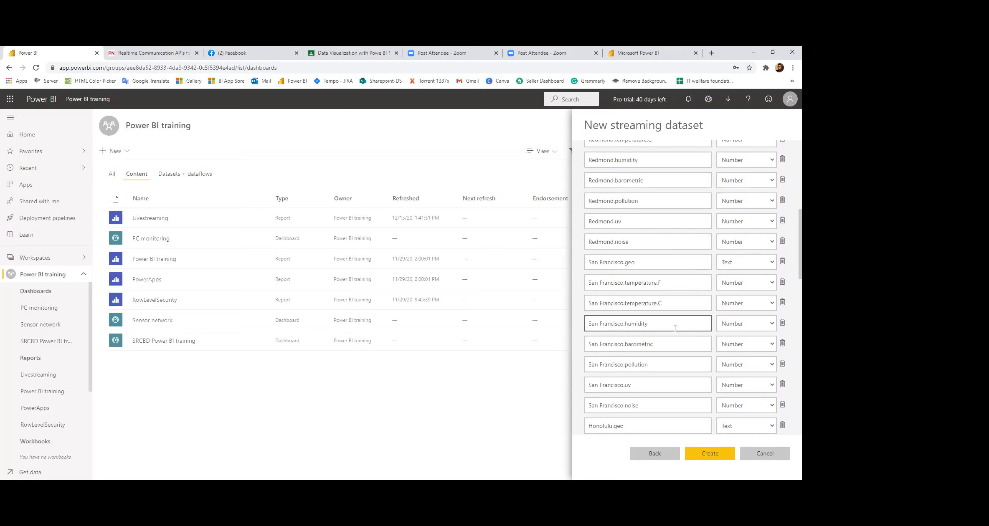
scroll(673, 327, up, 3)
scroll(644, 275, up, 3)
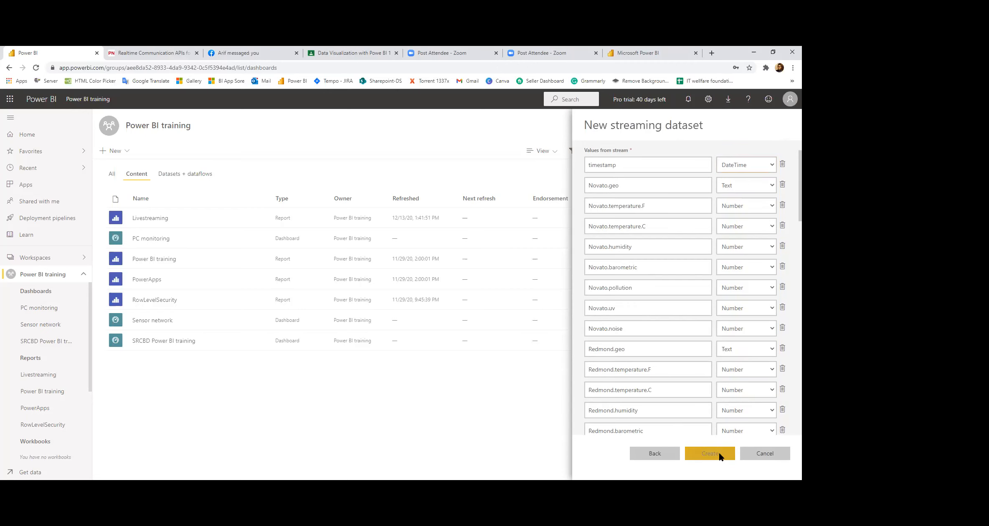
click(719, 458)
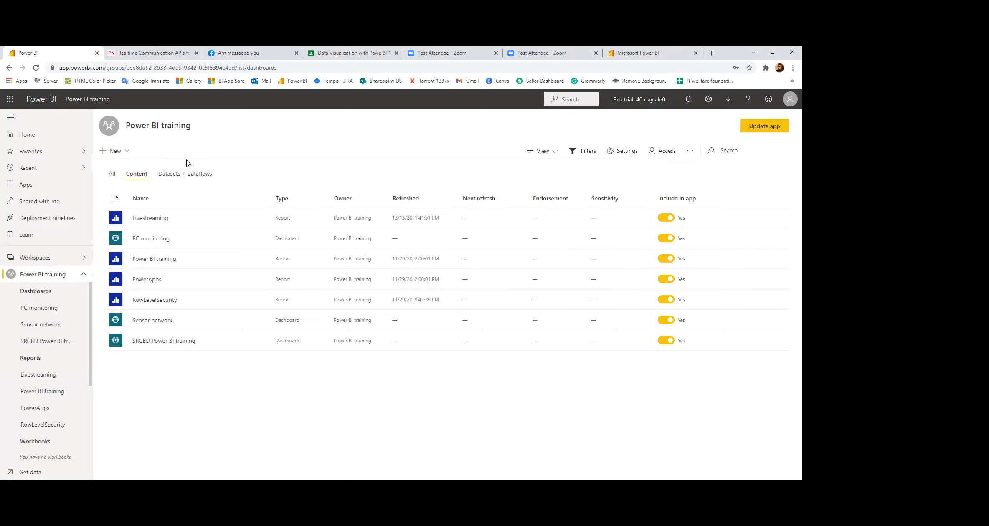
Check the workspace's datasets, including the second PubNub Sensor Network dataset's options
click(178, 174)
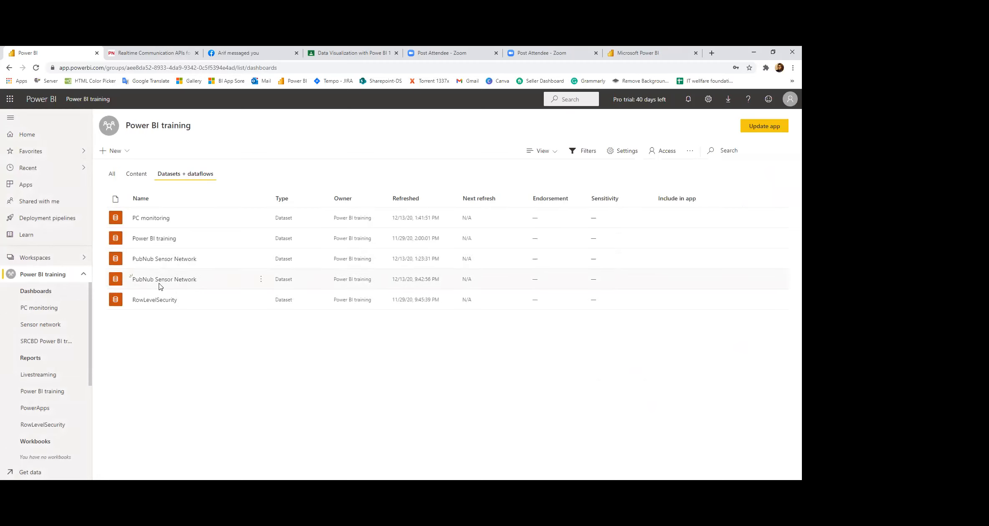
click(261, 279)
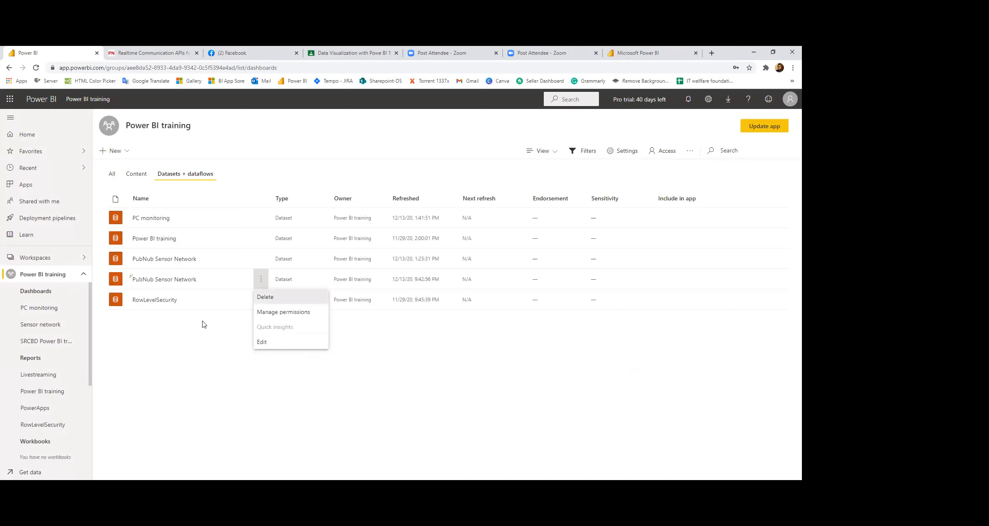
click(154, 317)
Create a new dashboard named 'Streaming data'
click(126, 152)
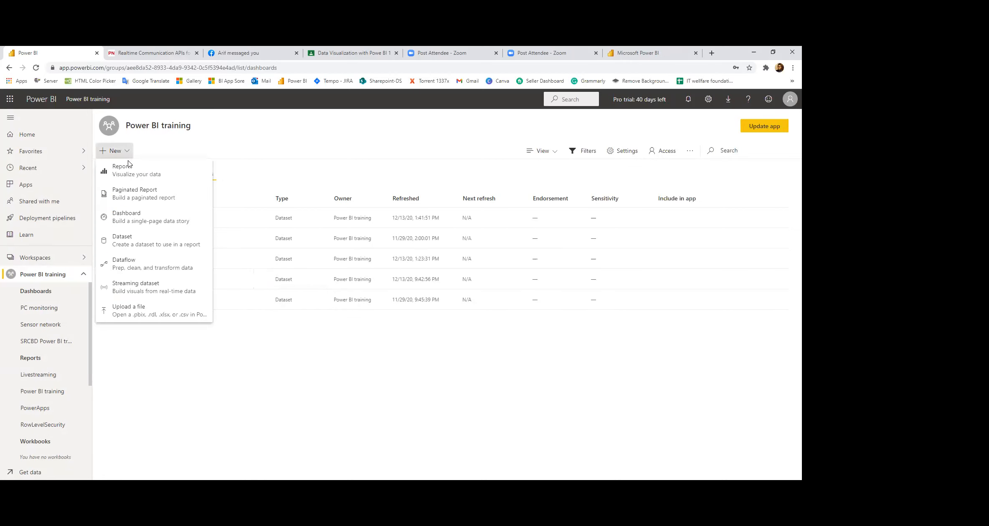
click(134, 213)
click(354, 285)
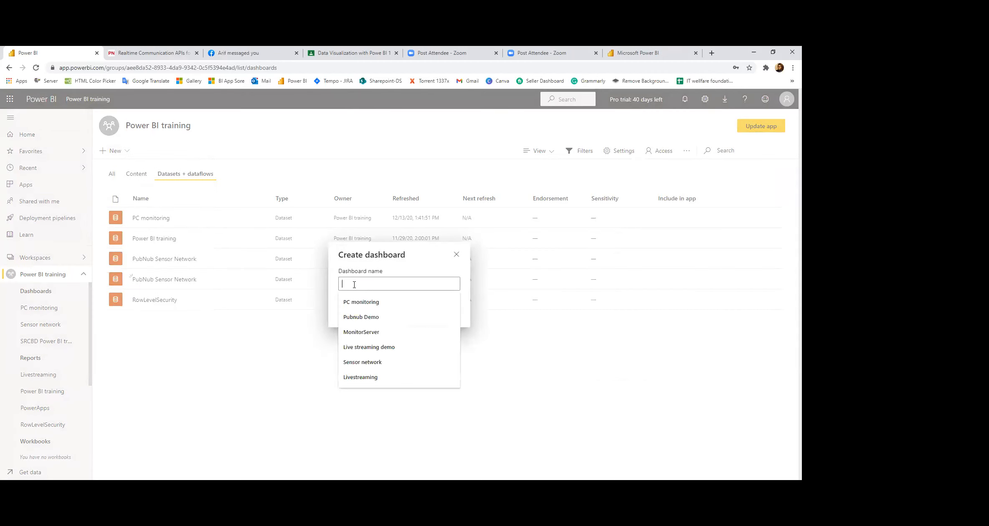
text(AS)
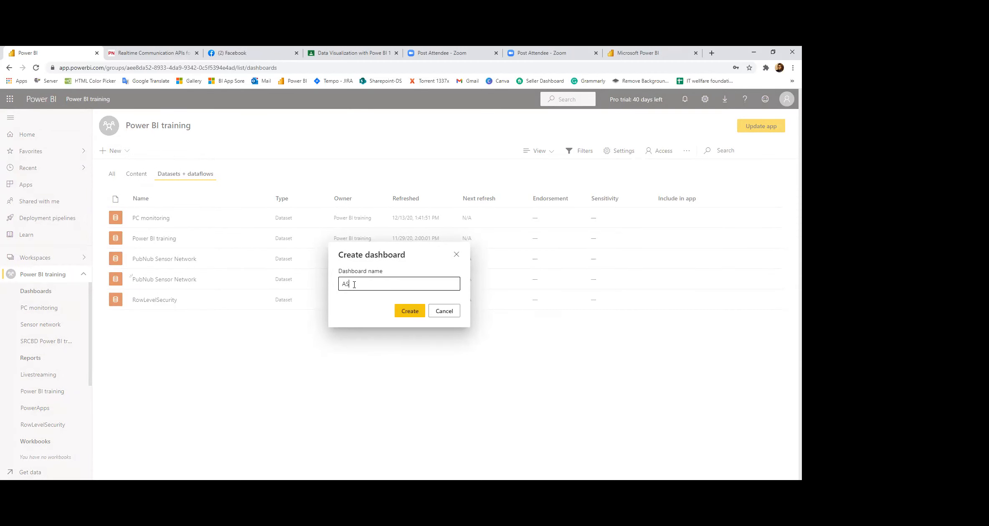
key(BackSpace)
key(BackSpace)
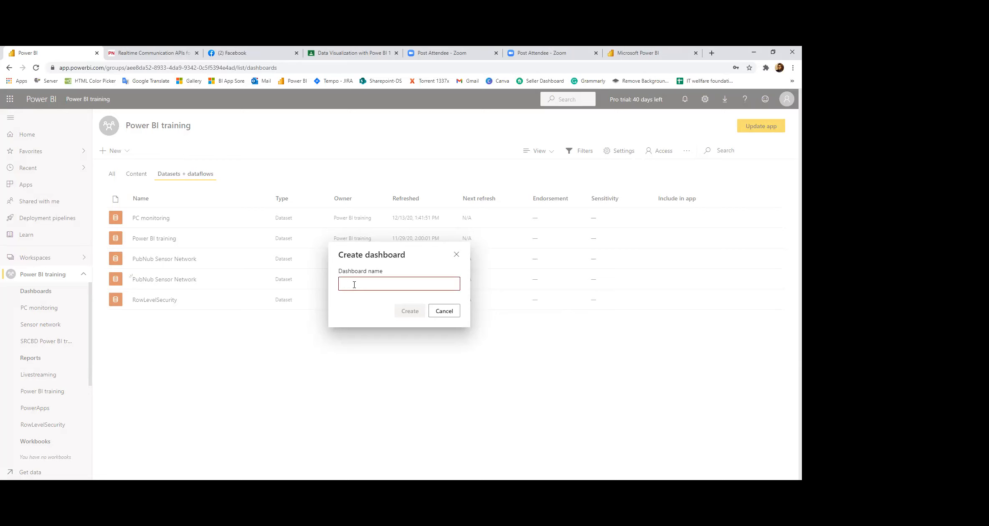
text(Streaming data)
click(410, 311)
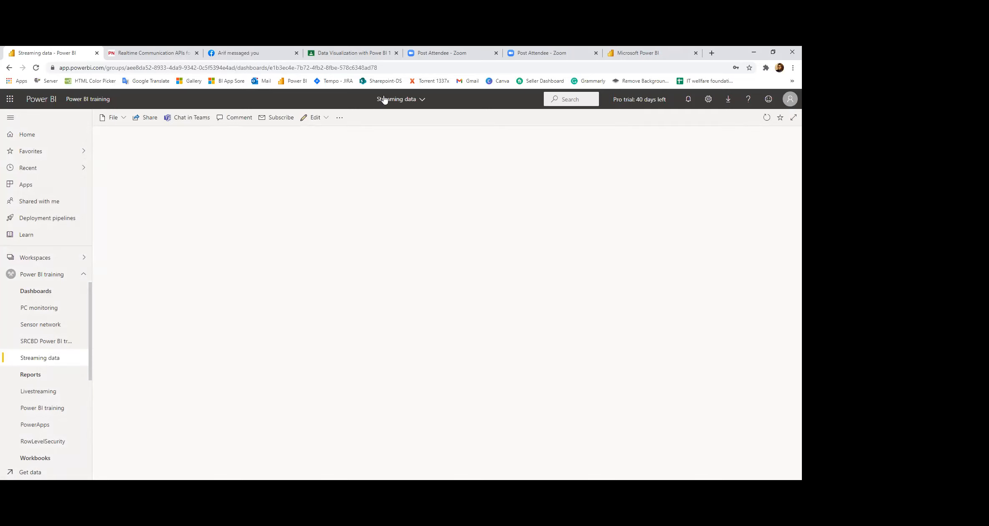
Add a Custom Streaming Data tile sourced from the second PubNub Sensor Network dataset
click(315, 118)
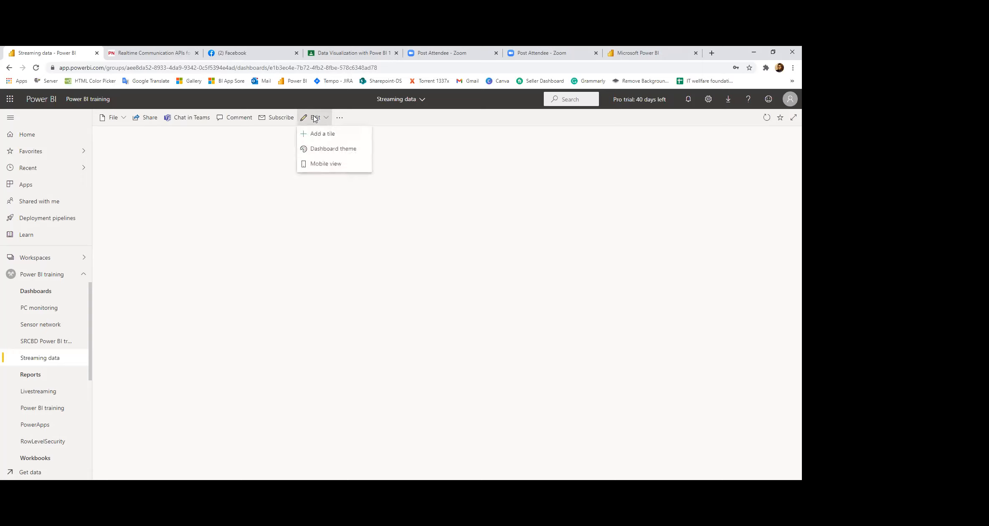
click(317, 138)
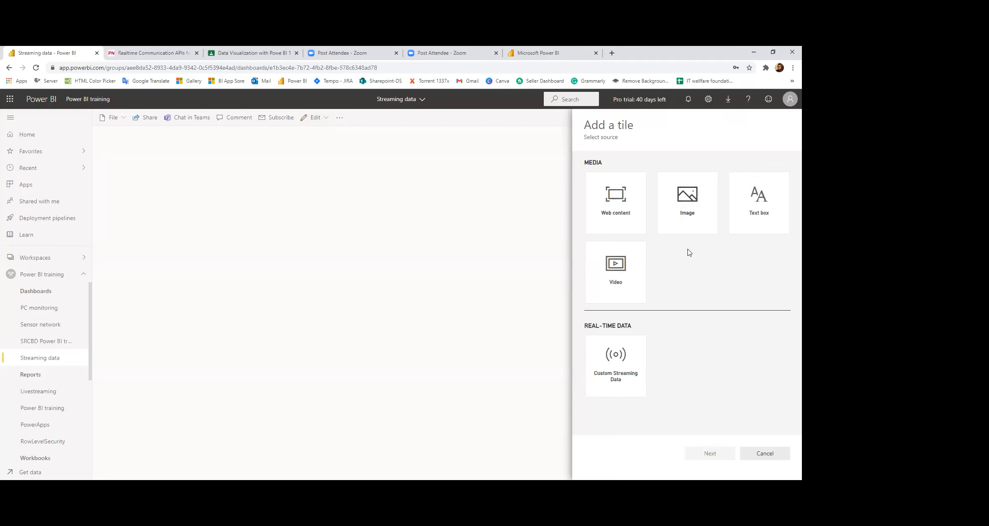
click(625, 374)
click(710, 453)
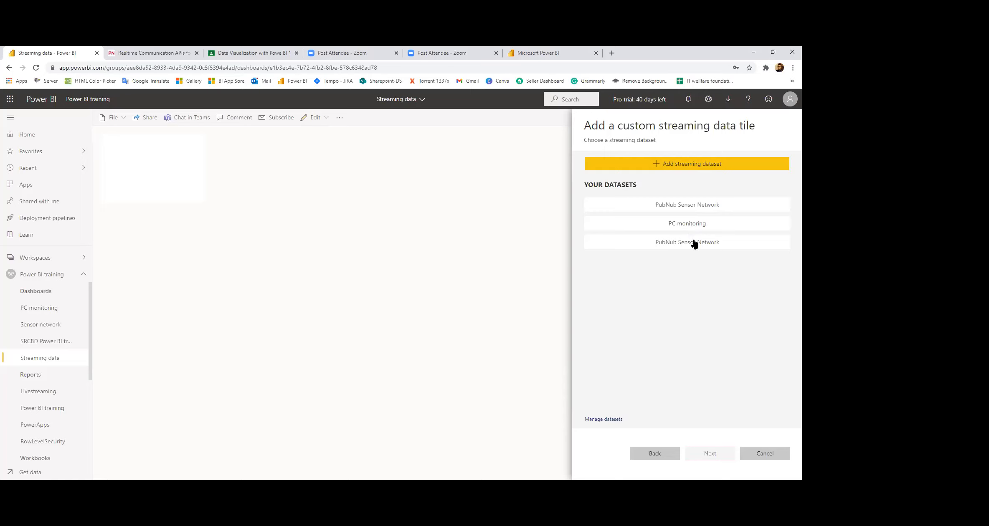
click(670, 246)
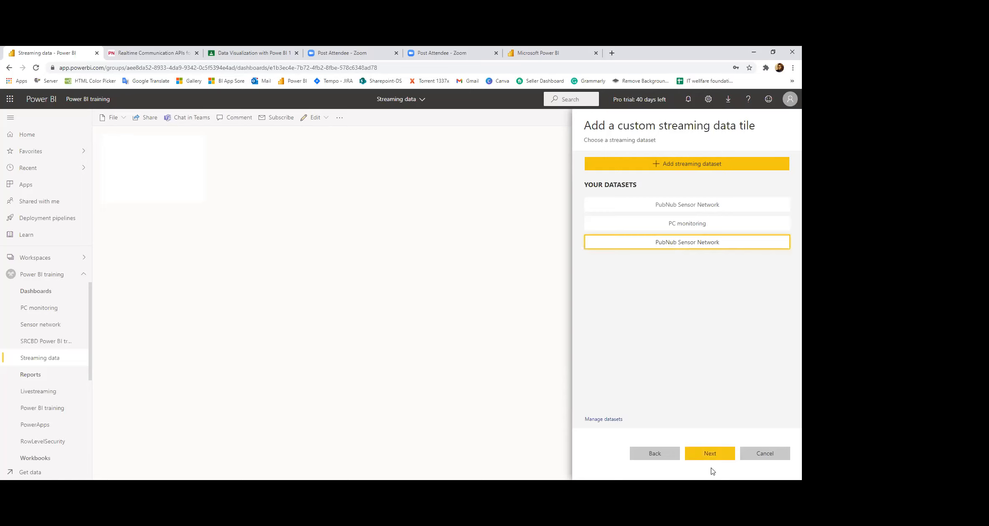
click(707, 454)
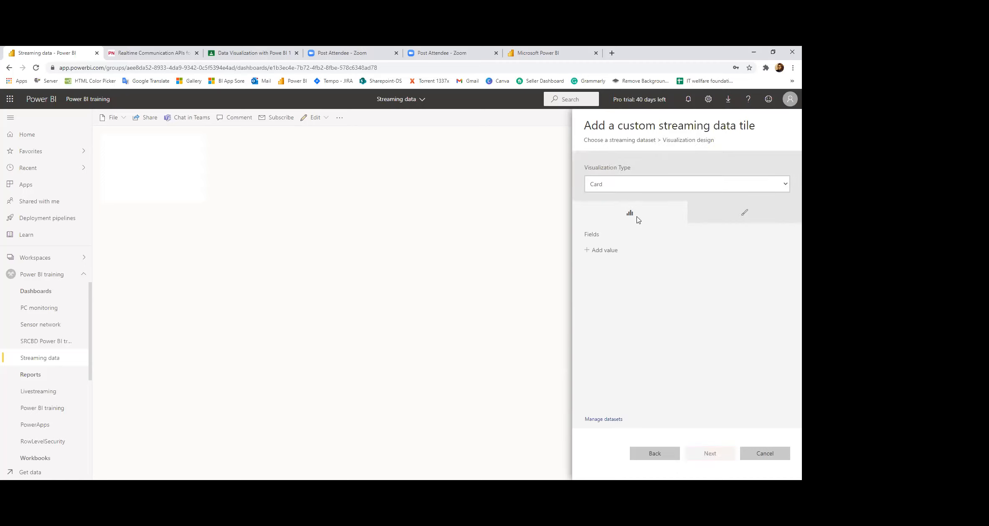
Keep the Card visualization and add a value, first committing Chennai.temperature.F
click(602, 251)
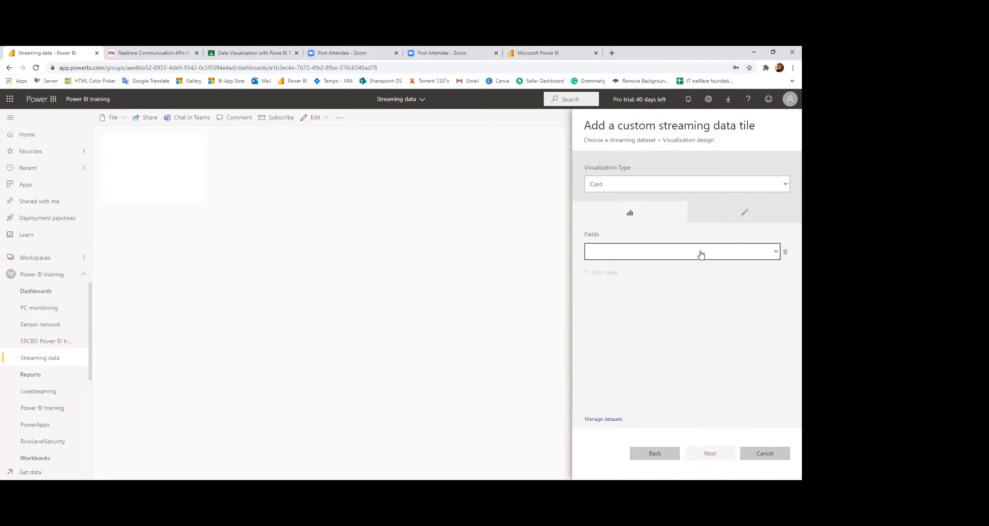
click(702, 254)
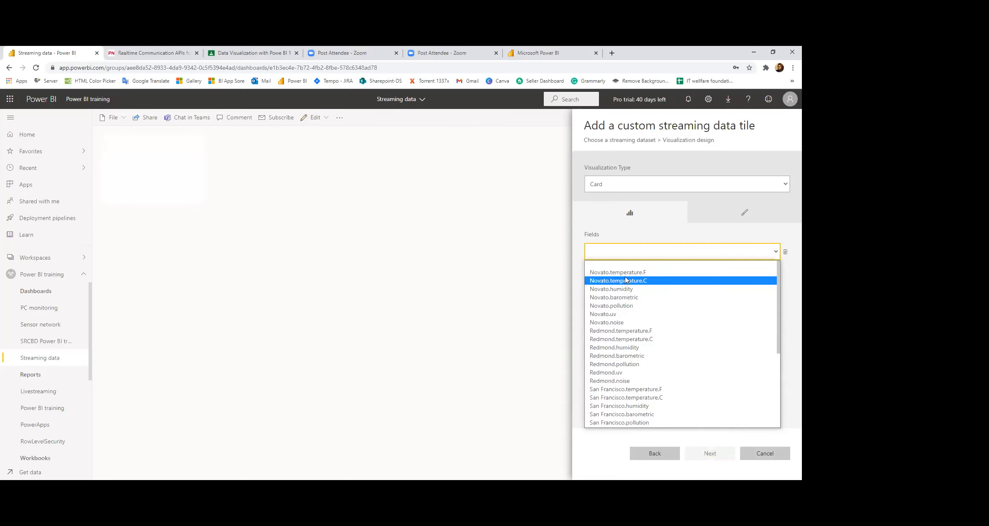
click(681, 448)
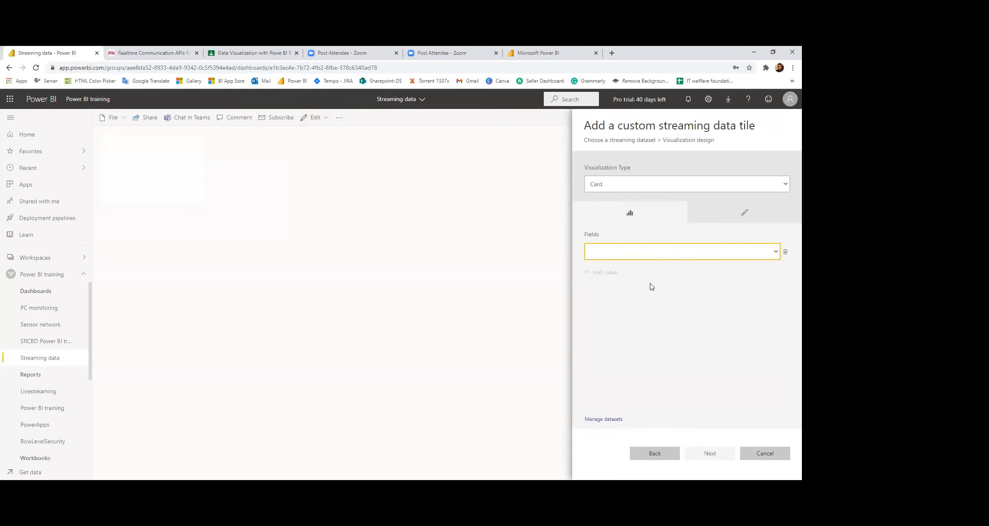
click(654, 256)
click(617, 186)
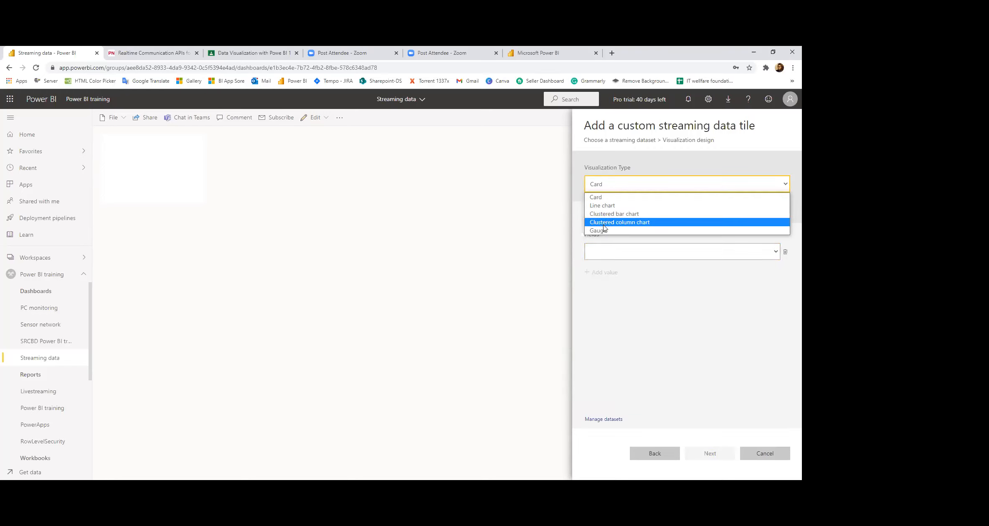
click(643, 252)
scroll(639, 355, down, 5)
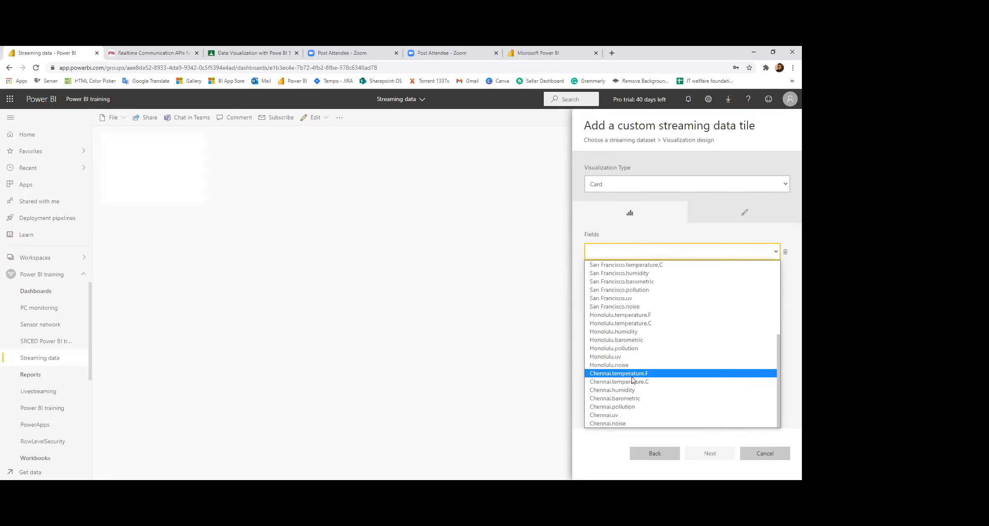
key(Return)
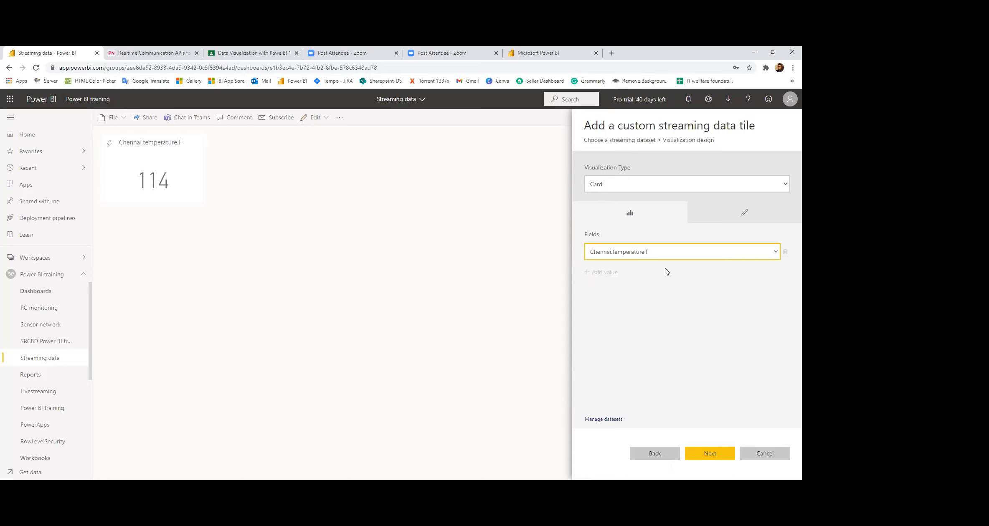
Change the card's value to San Francisco.temperature.F, reading 65, and go to tile details
click(651, 252)
scroll(643, 317, up, 1)
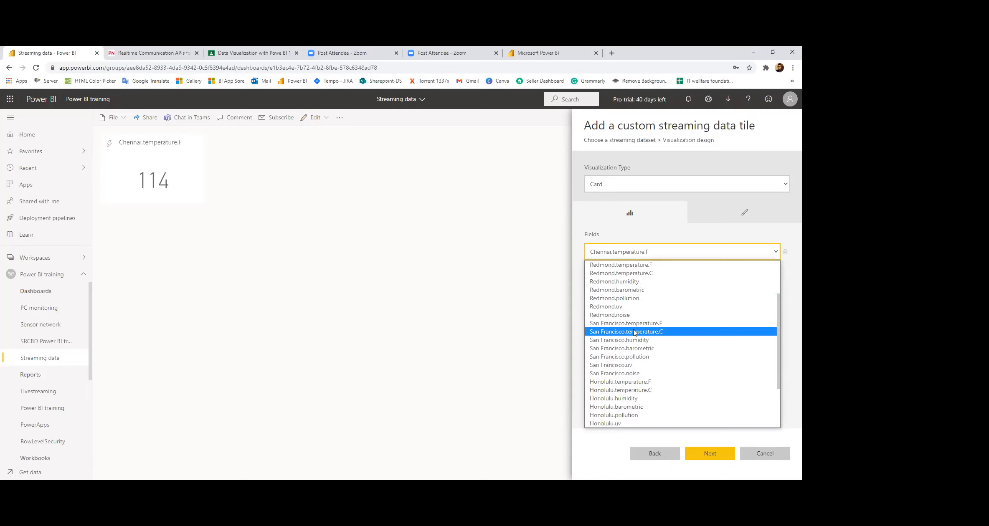
click(631, 324)
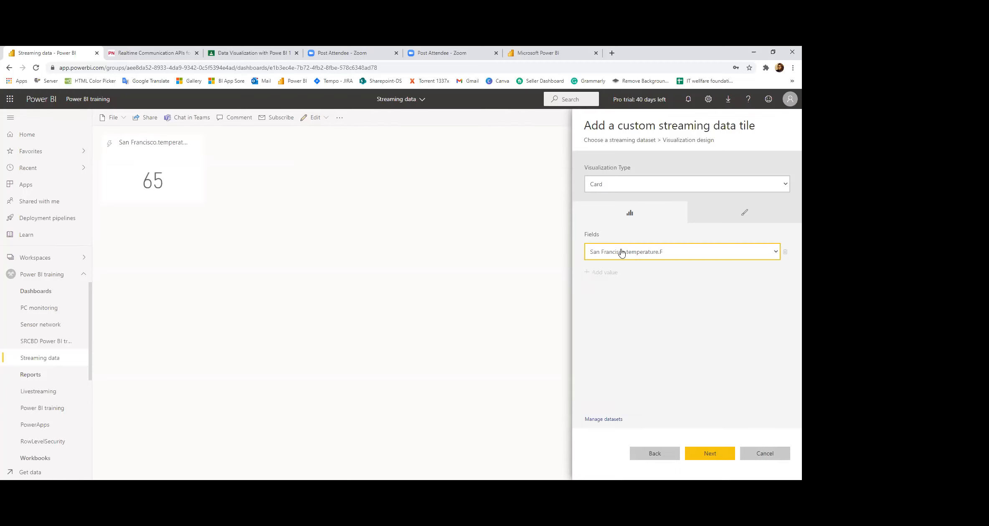
click(711, 452)
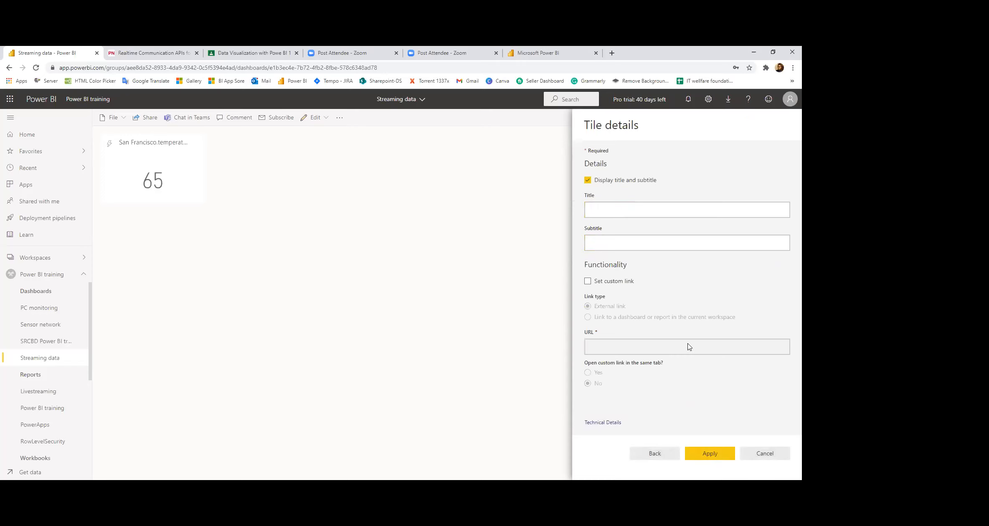
Title the tile 'Temperature' with subtitle 'San Francisco' and apply it to the dashboard
click(623, 210)
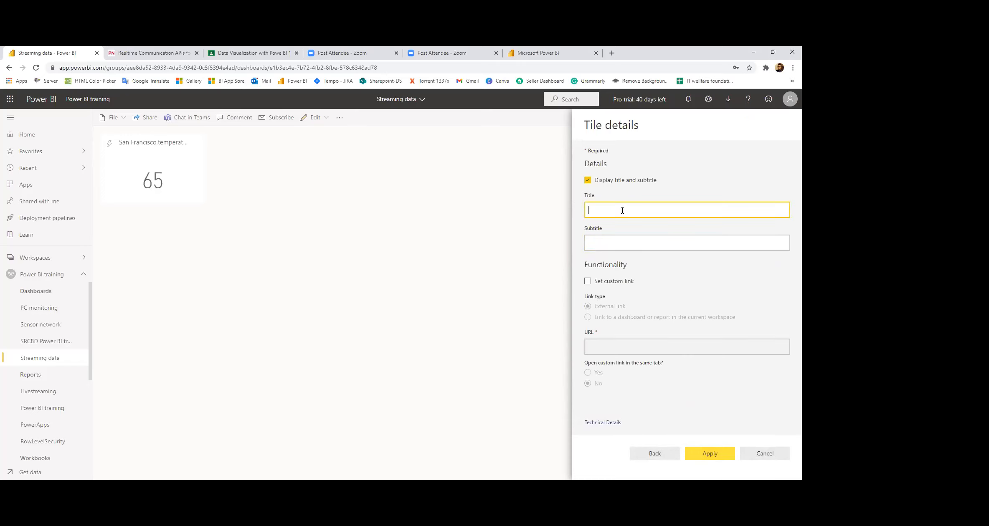
text(S)
key(BackSpace)
text(Temperature)
click(644, 246)
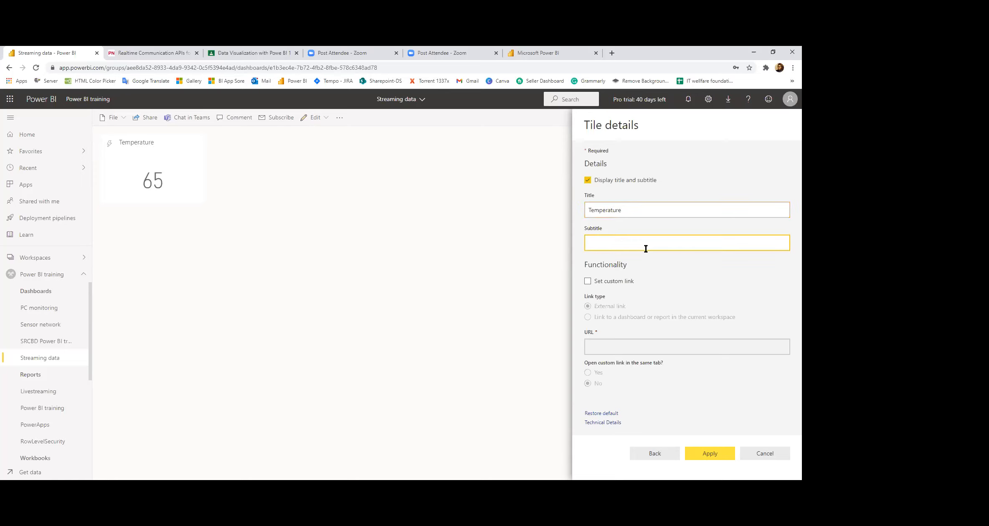
text(San Francisco)
click(658, 286)
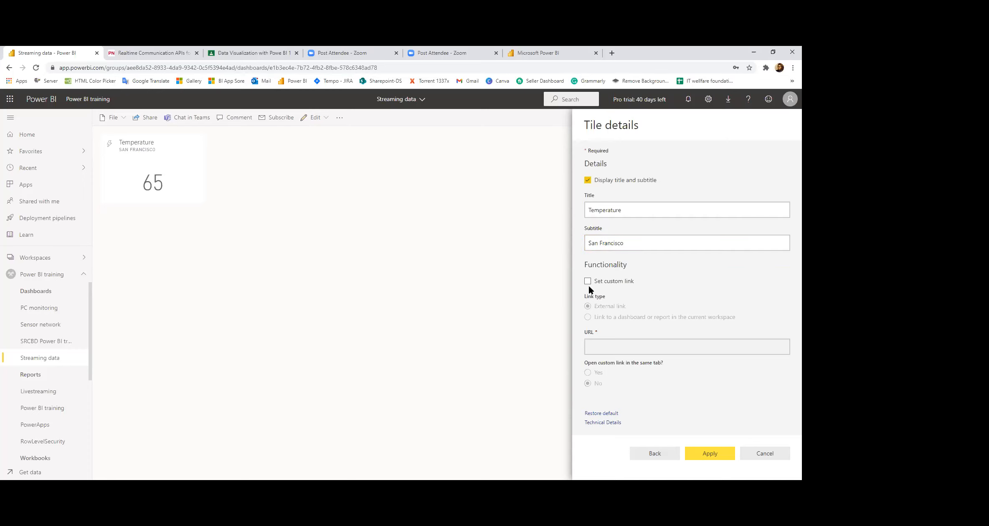
click(694, 454)
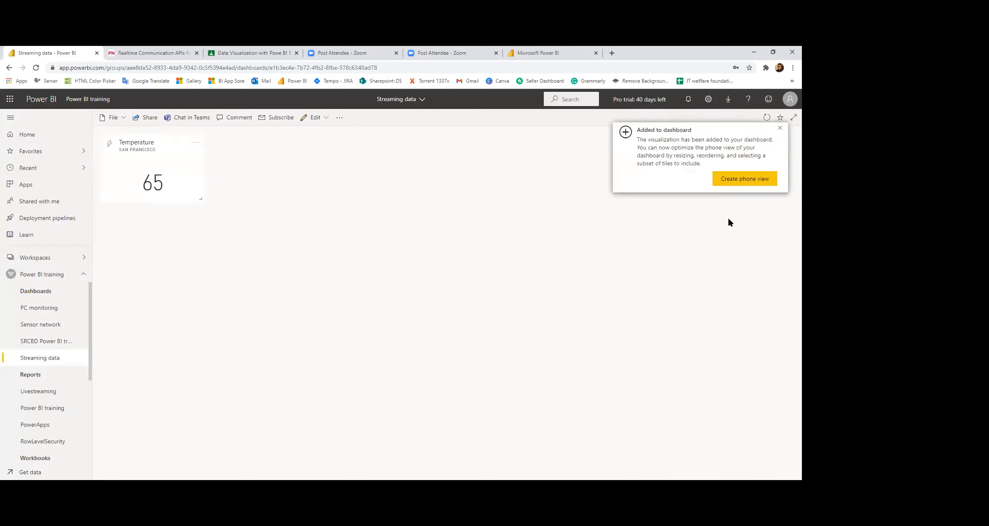
click(779, 129)
click(315, 119)
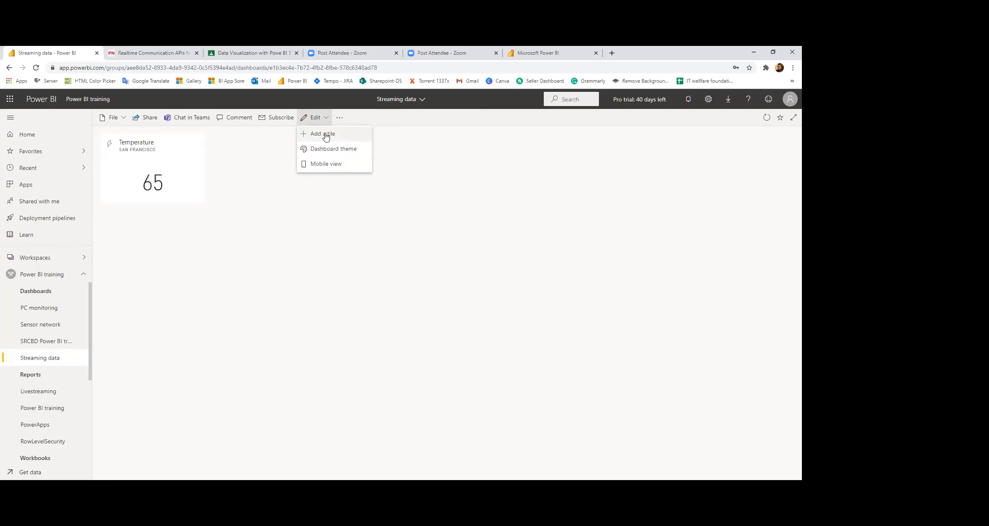
click(321, 134)
click(630, 389)
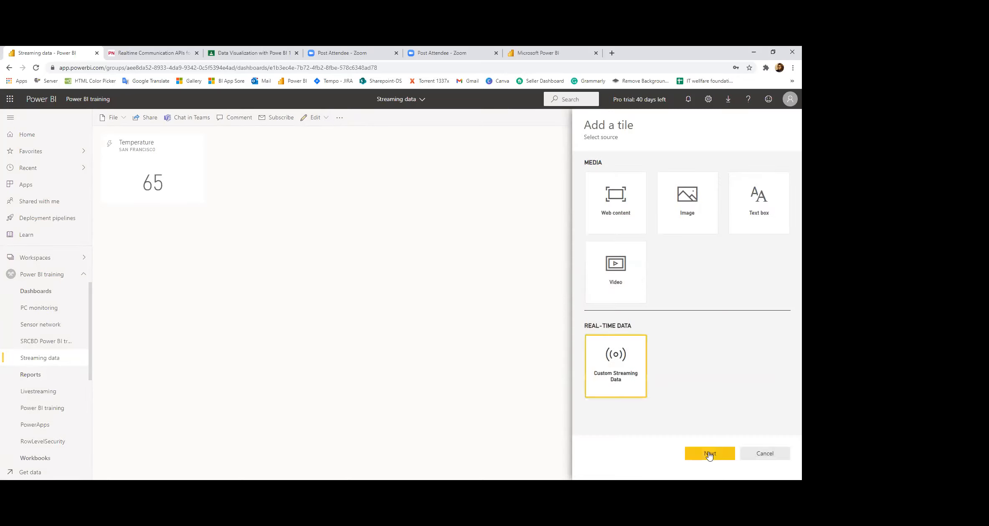
click(707, 452)
click(680, 243)
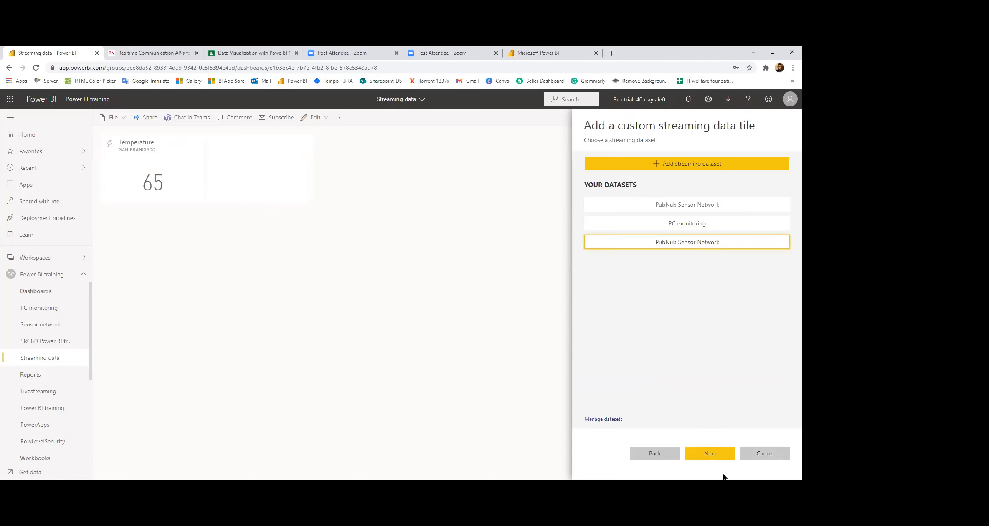
click(709, 454)
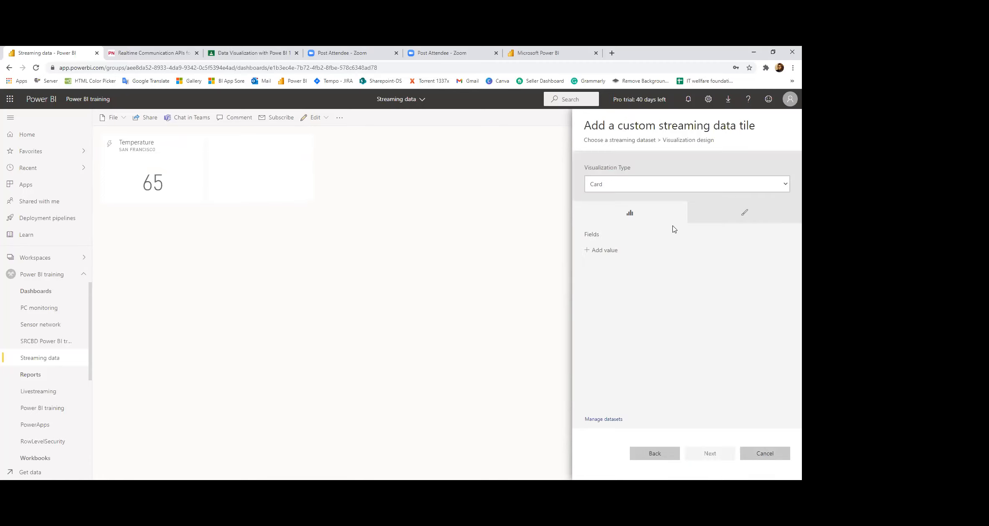
click(662, 187)
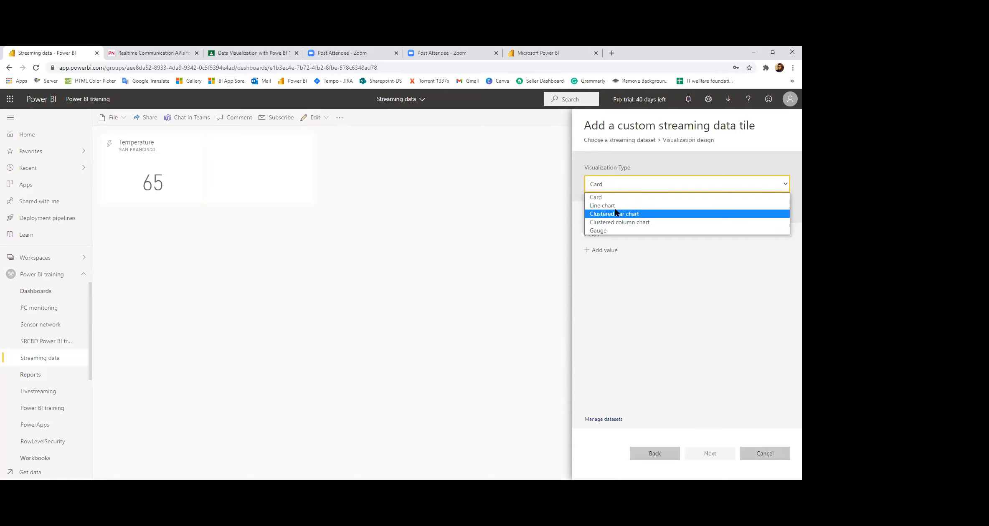
click(614, 207)
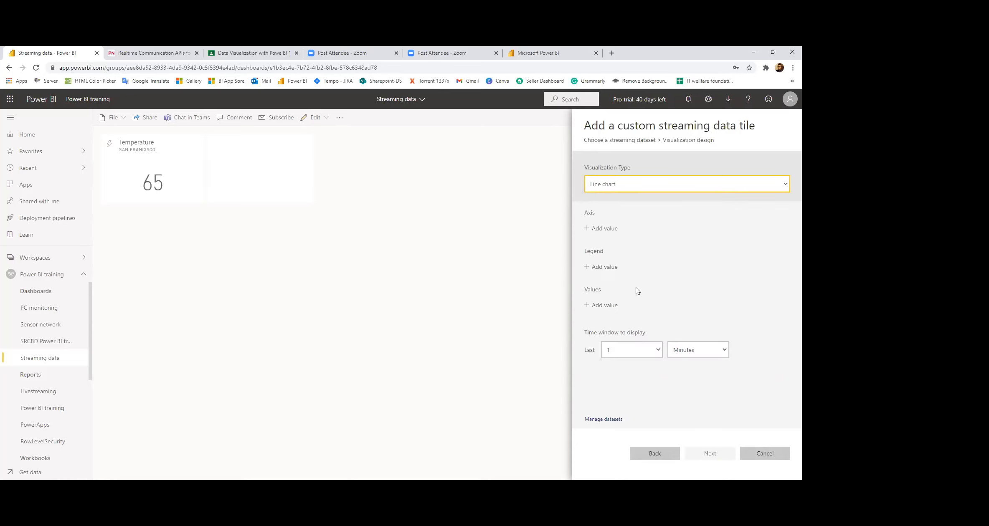
click(601, 229)
click(622, 237)
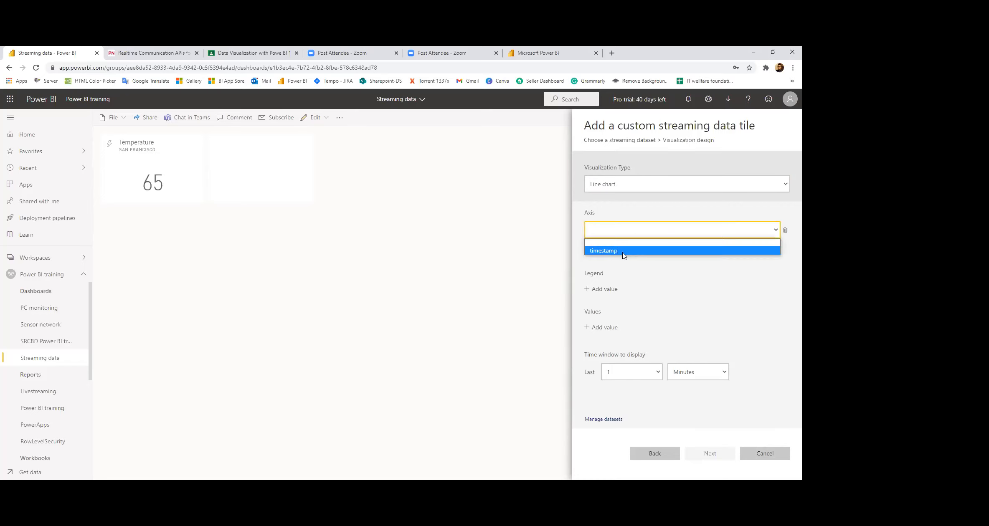
click(615, 250)
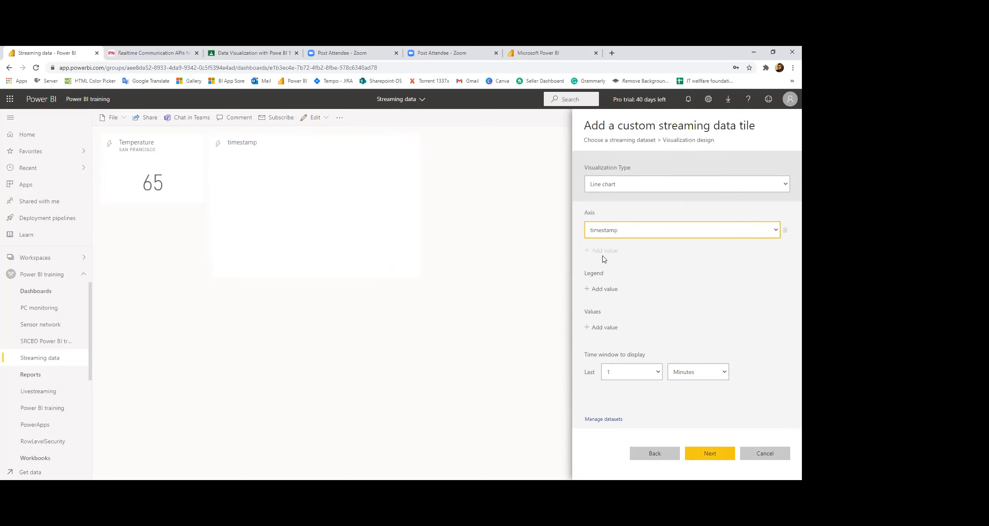
click(603, 327)
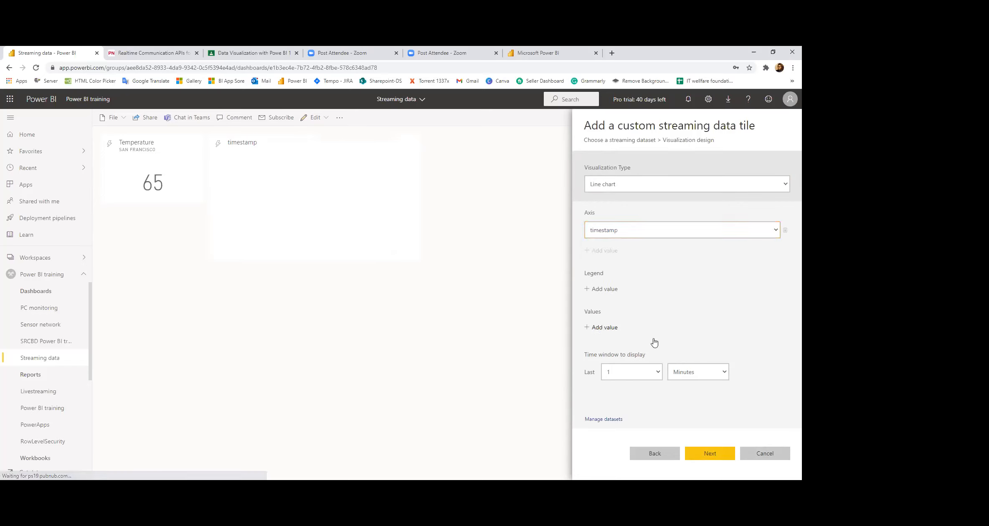
click(646, 332)
scroll(628, 214, down, 1)
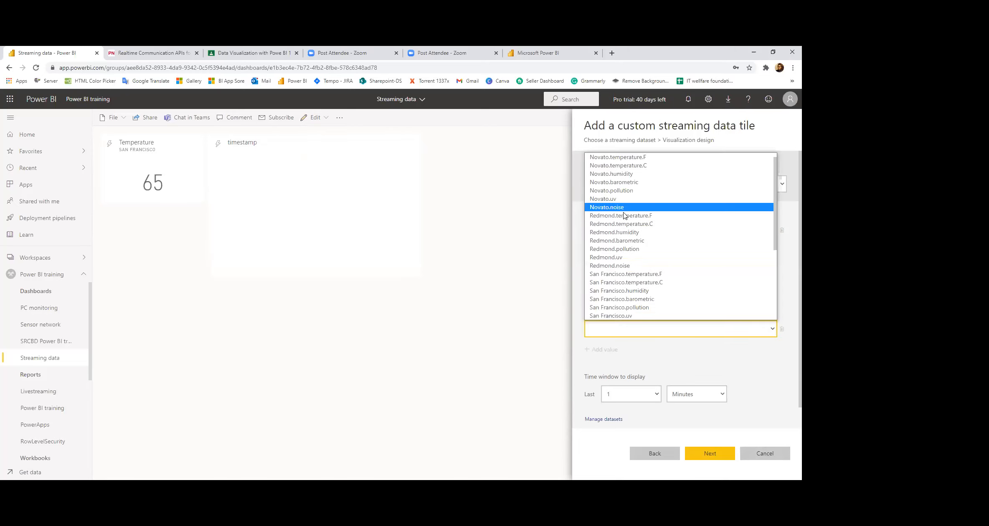
scroll(625, 216, up, 2)
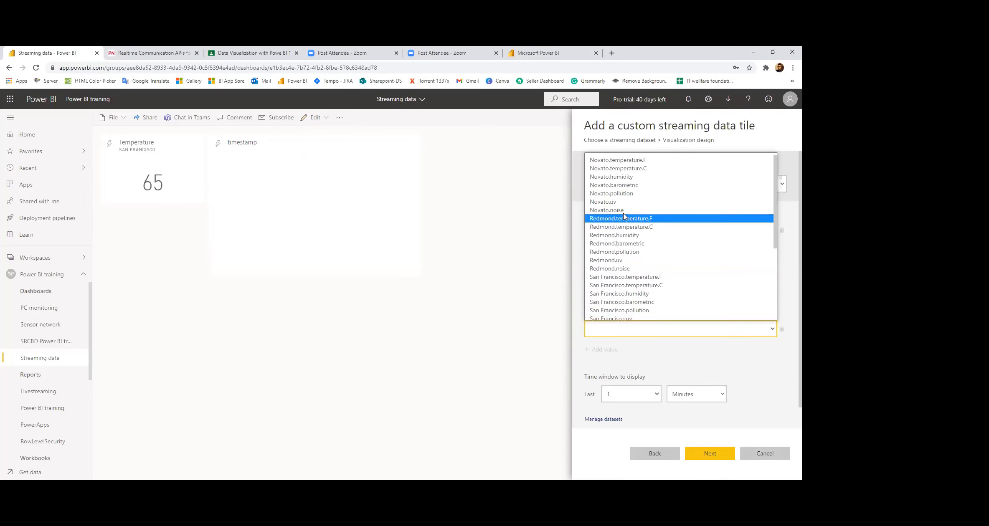
click(616, 161)
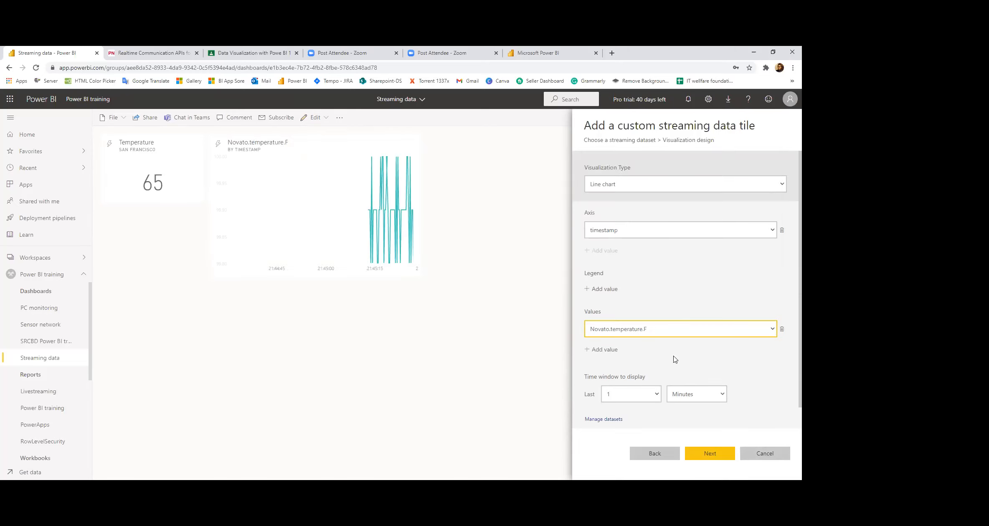
click(710, 455)
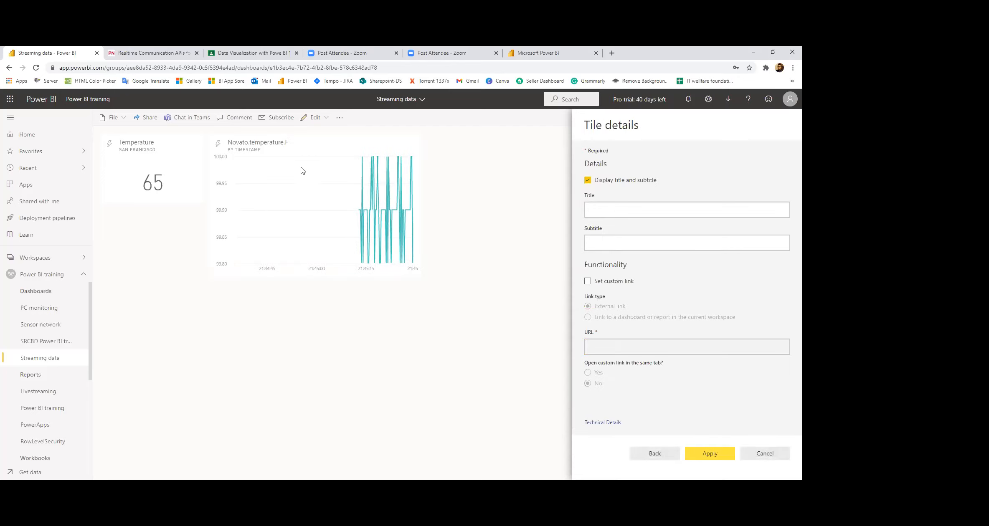
click(304, 151)
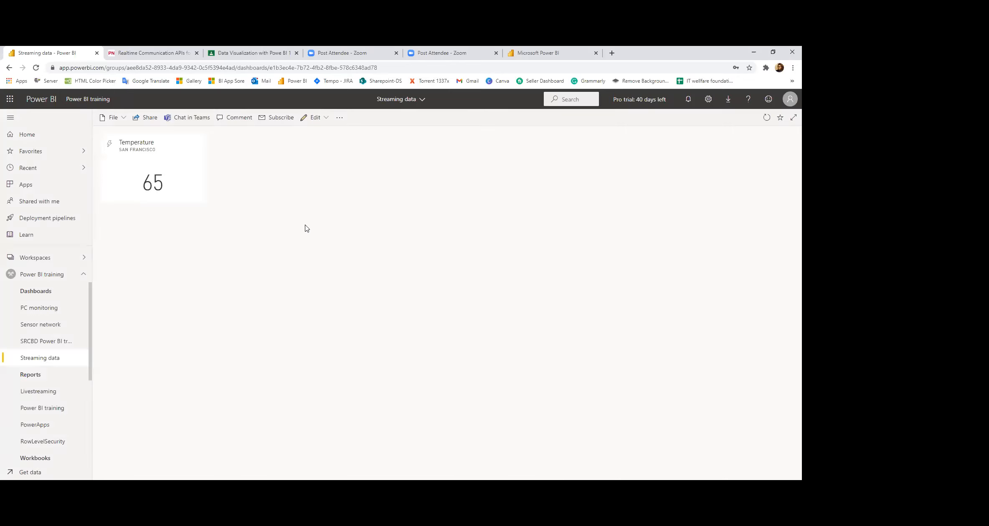
Start a new Custom Streaming Data tile using the PubNub Sensor Network dataset
click(317, 118)
click(316, 134)
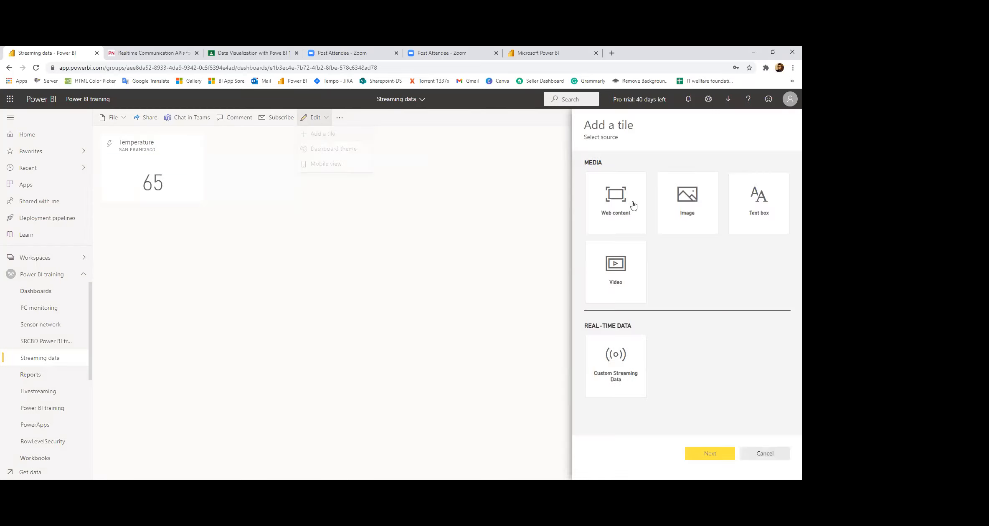
click(614, 364)
click(709, 453)
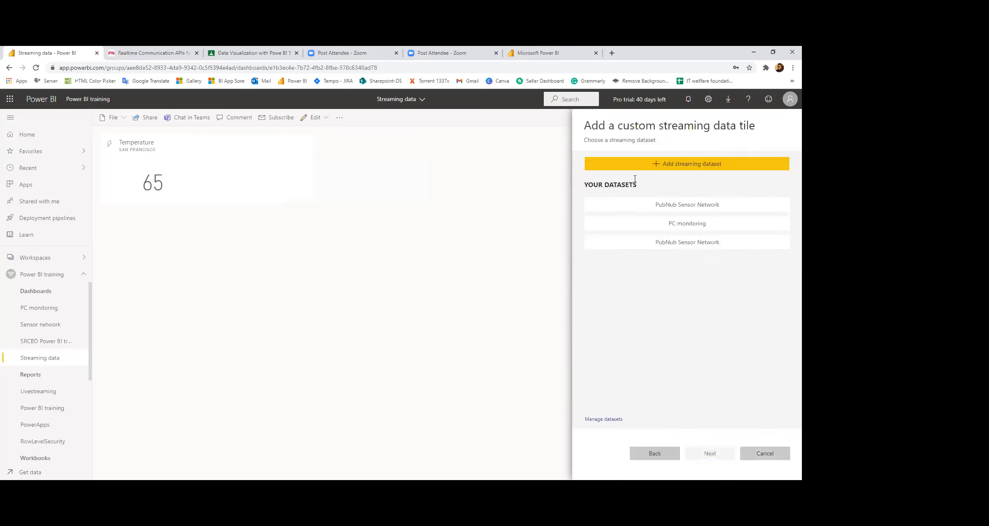
click(674, 243)
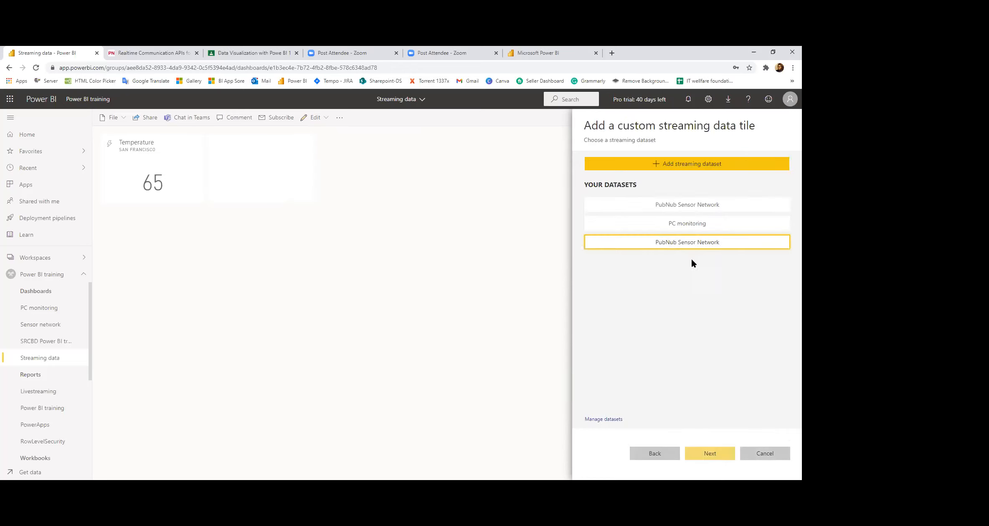
click(714, 459)
Make the tile a line chart plotting Novato.temperature.F as its values
click(625, 191)
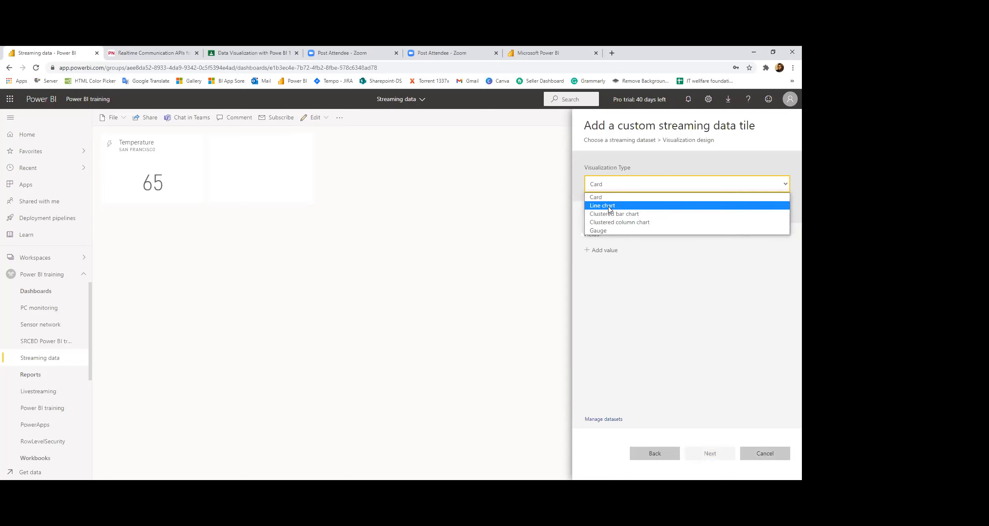
click(609, 209)
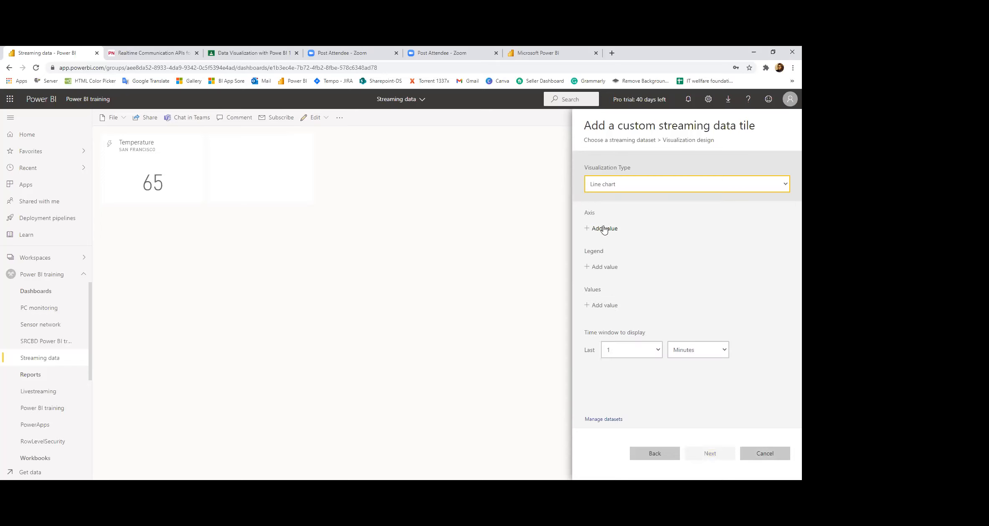
click(657, 356)
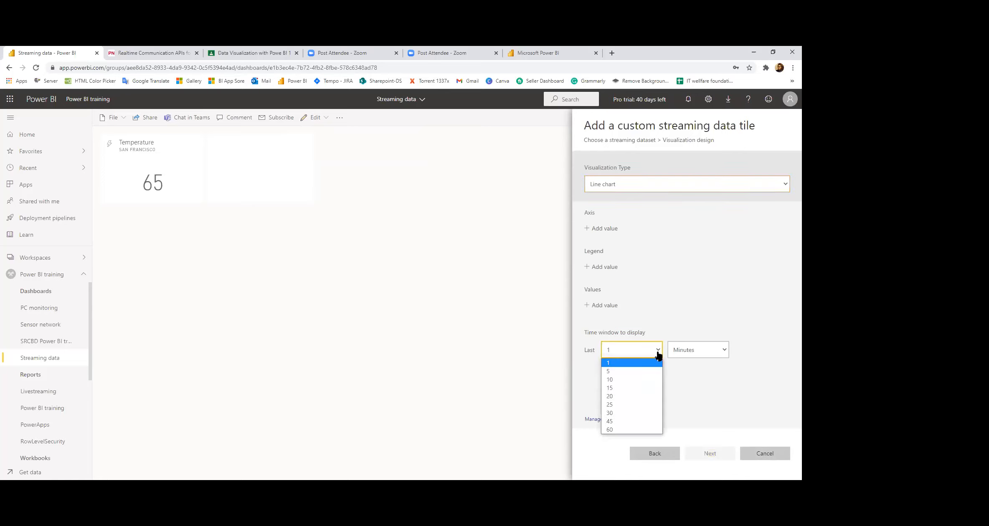
click(657, 354)
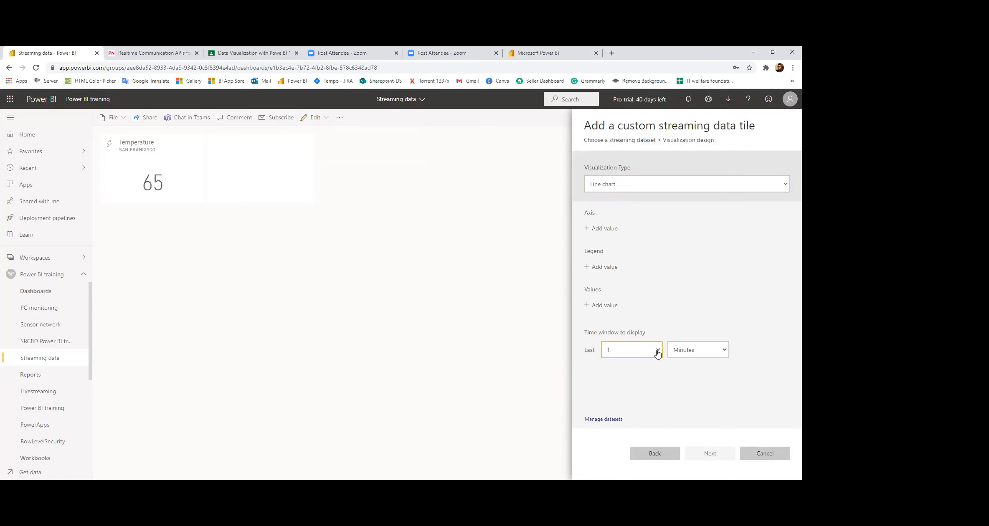
click(604, 228)
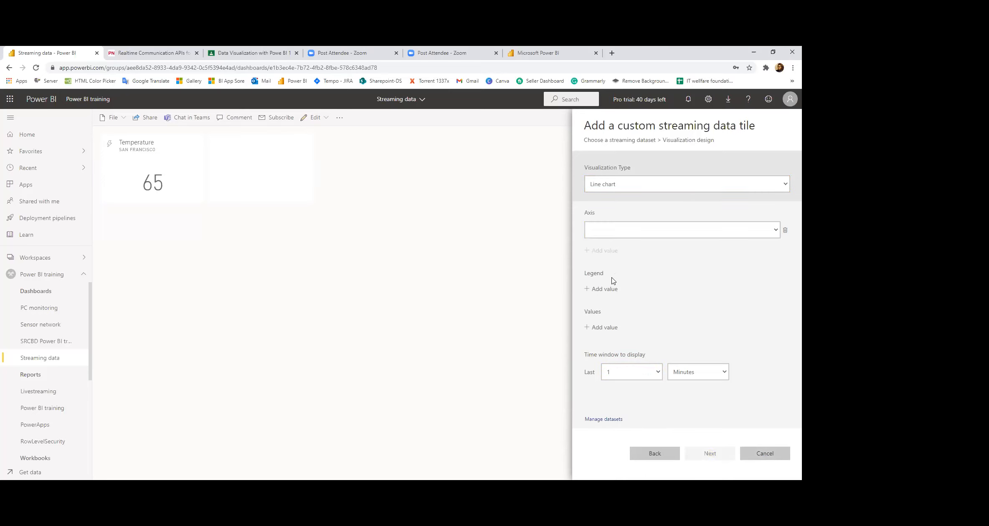
click(609, 328)
click(613, 330)
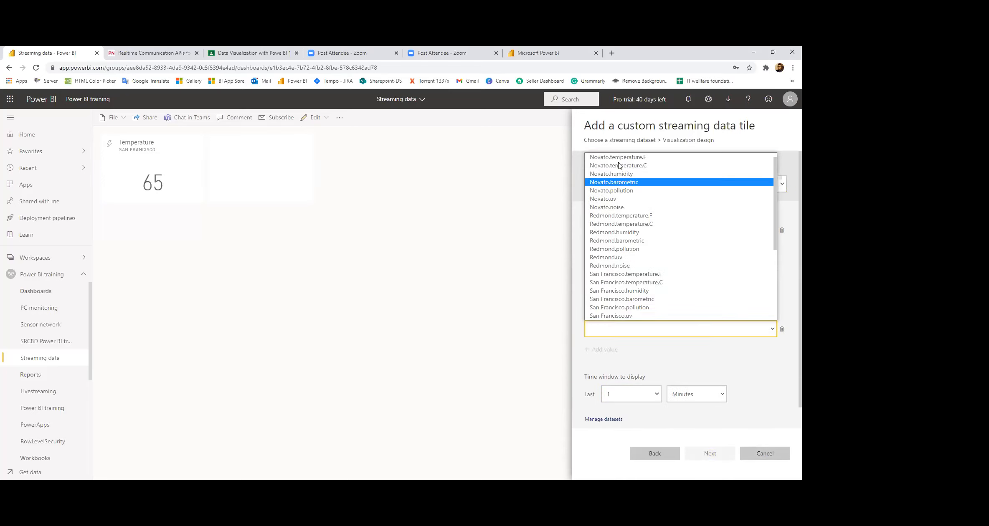
click(616, 158)
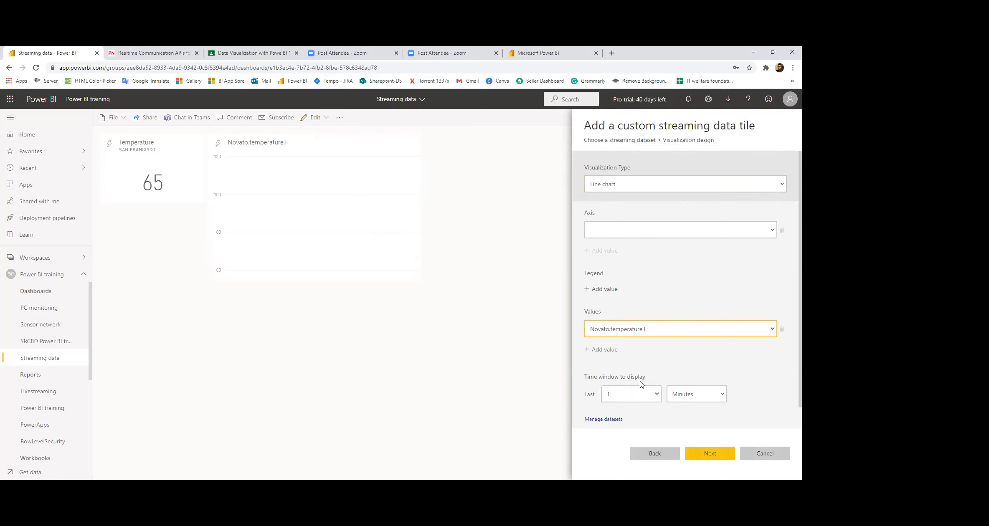
Set the time window to the last 20 Seconds and continue to tile details
click(656, 396)
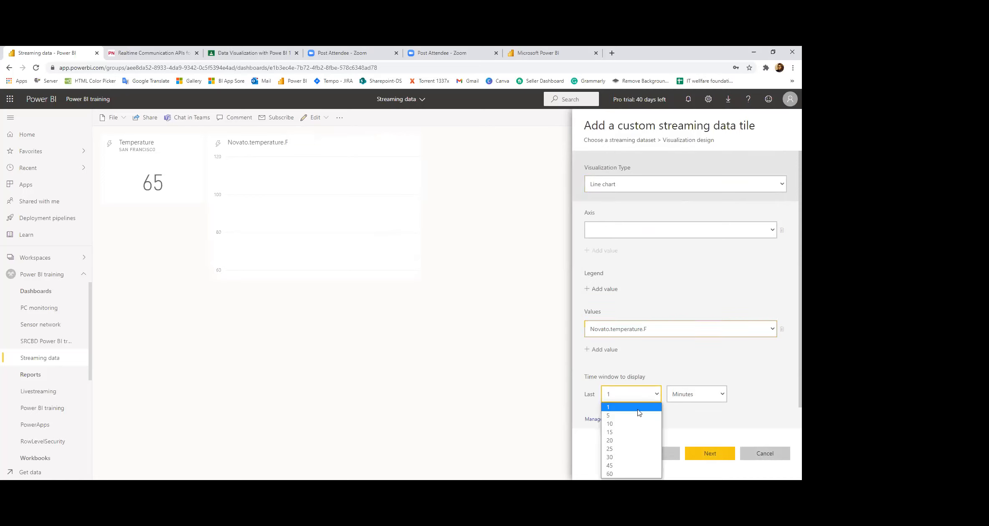
click(683, 395)
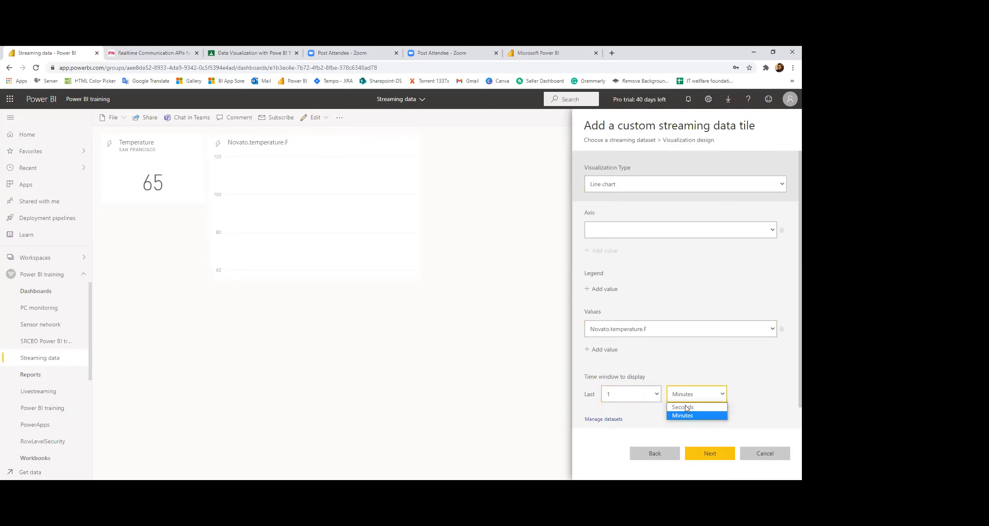
click(689, 395)
click(689, 395)
click(682, 408)
click(648, 400)
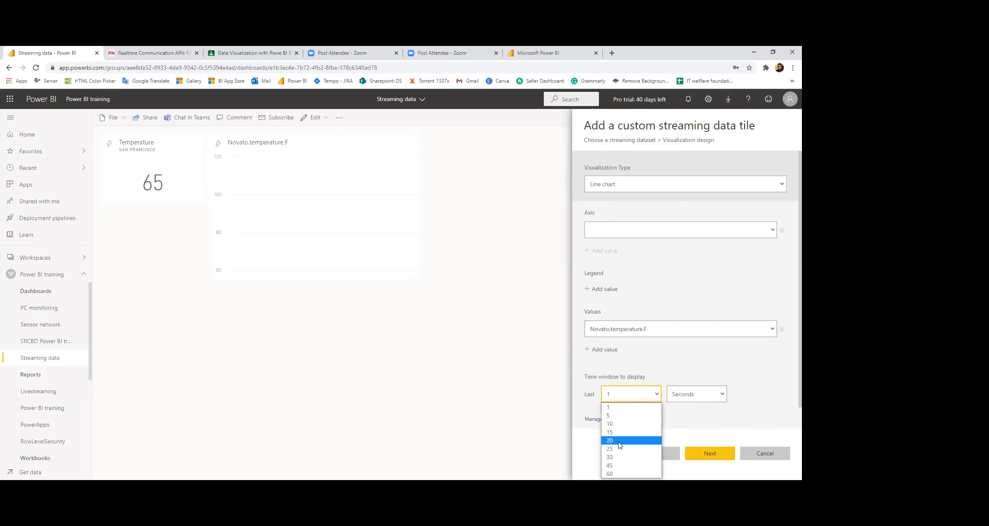
click(643, 441)
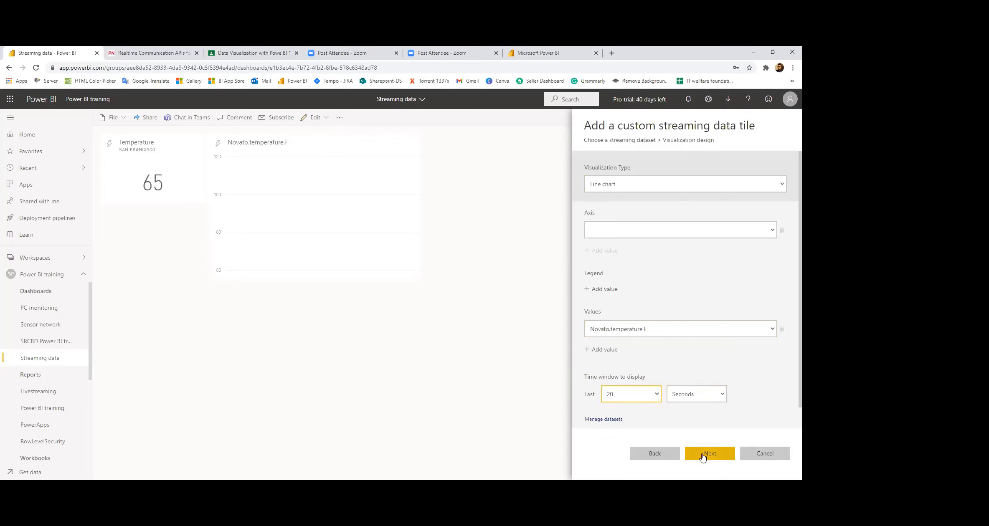
click(702, 458)
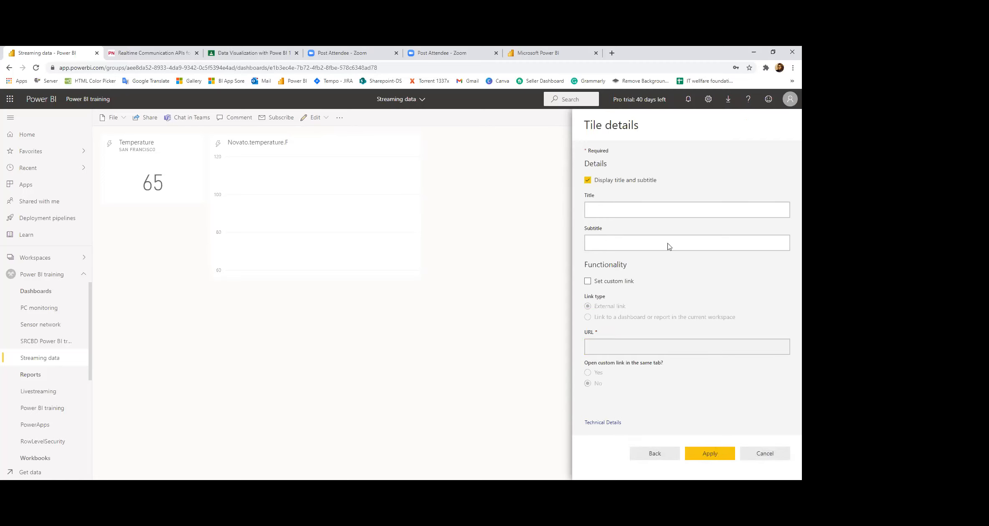
Title the tile 'Novato', apply it to the dashboard, and dismiss the notice
click(639, 207)
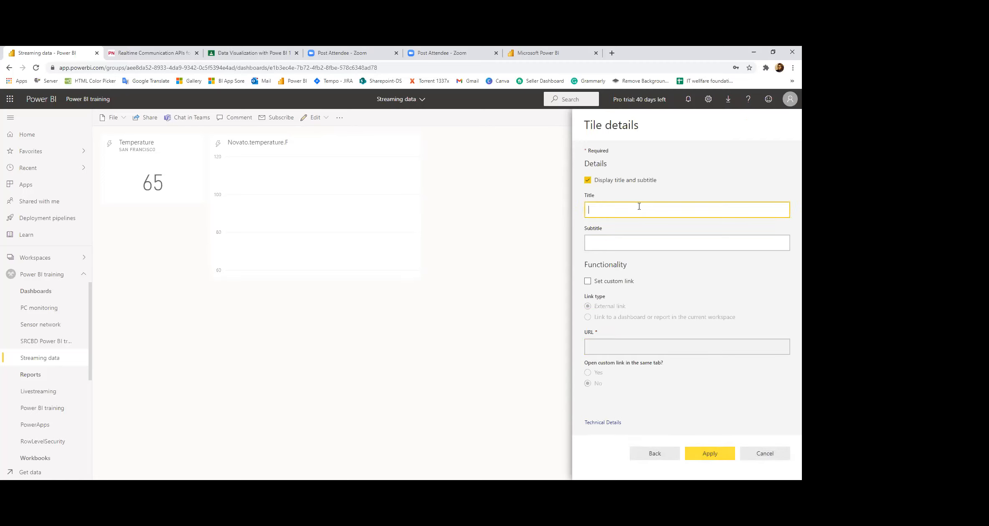
text(Novato)
click(626, 245)
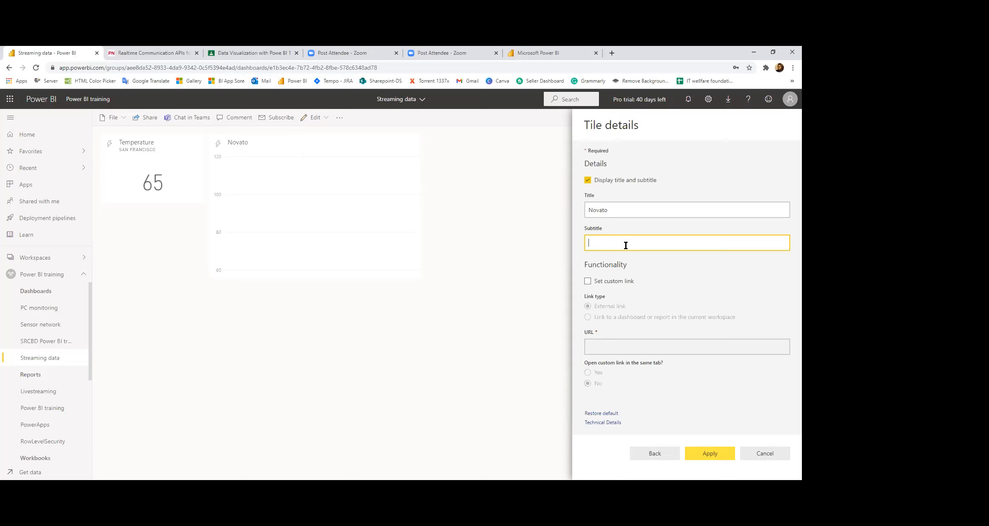
click(621, 211)
click(709, 454)
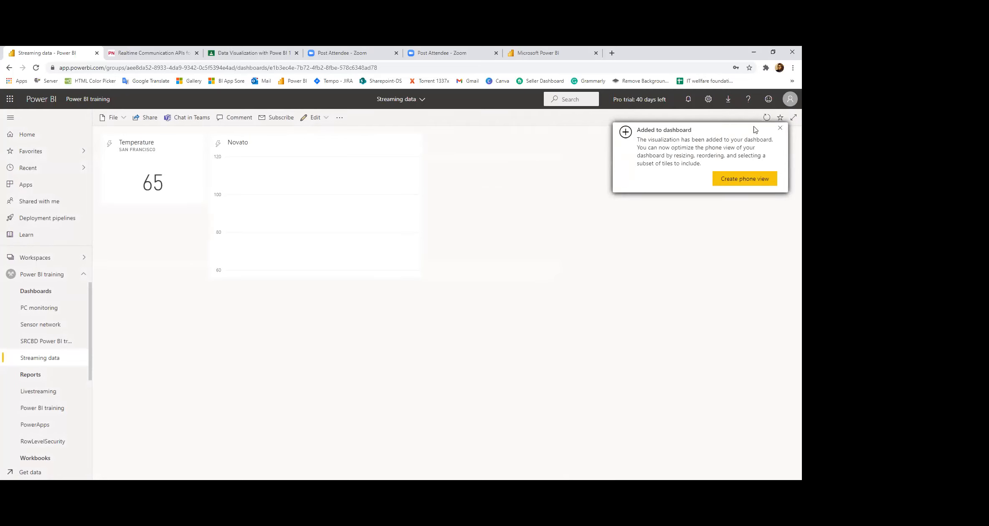
click(779, 128)
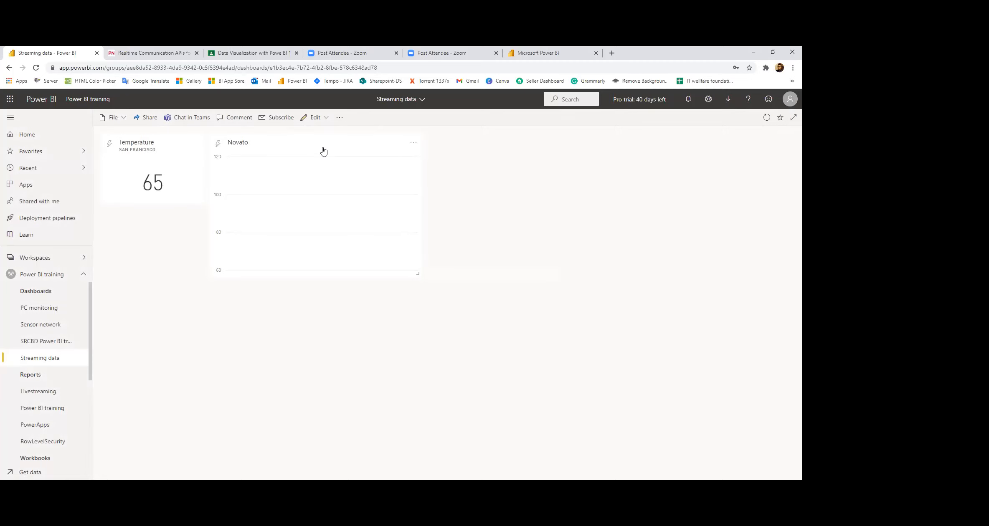
Move the Novato tile below the Temperature card and add timestamp to its axis
drag(326, 142, 216, 222)
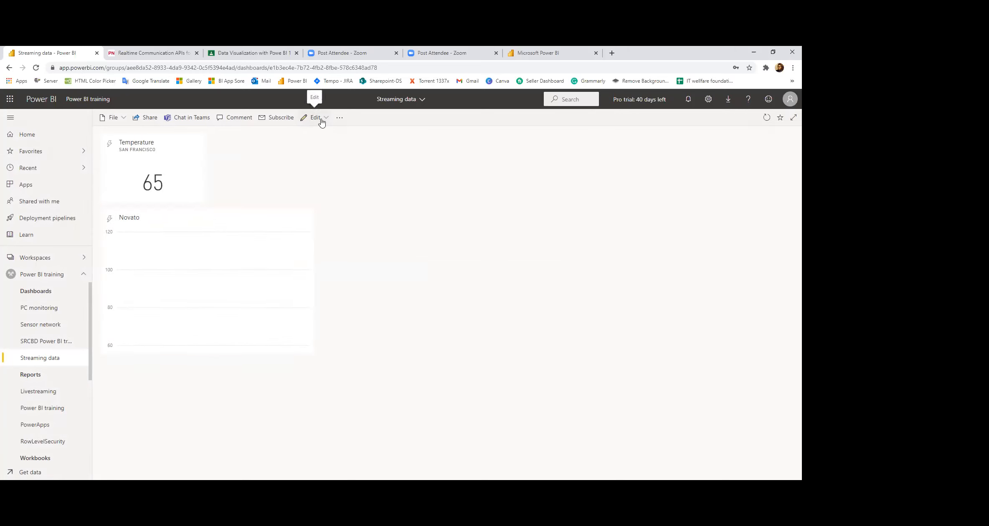
click(305, 219)
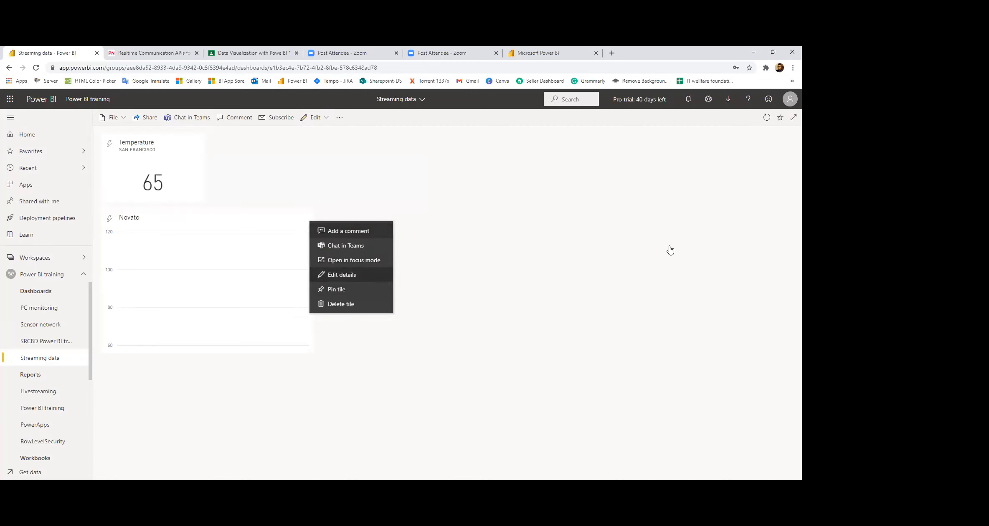
click(347, 276)
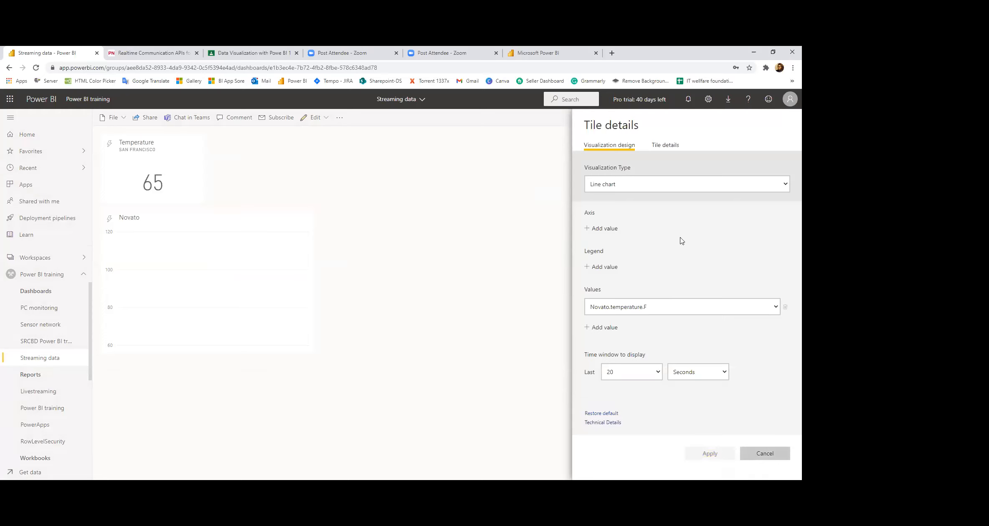
click(604, 230)
click(619, 235)
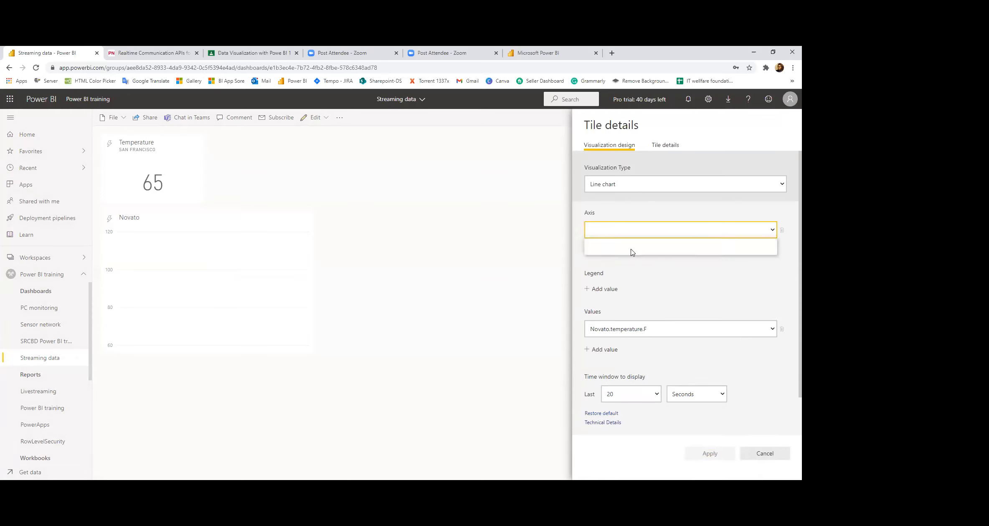
click(626, 250)
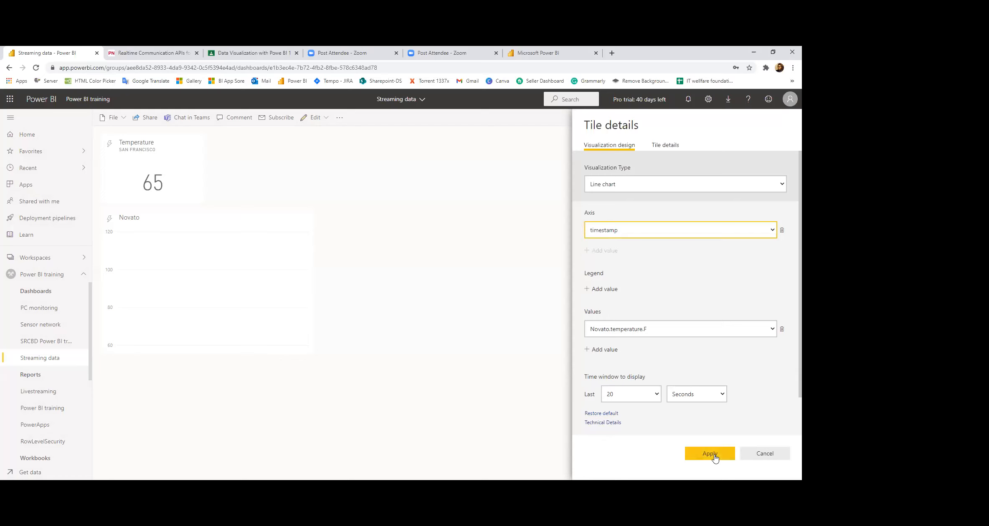
click(710, 455)
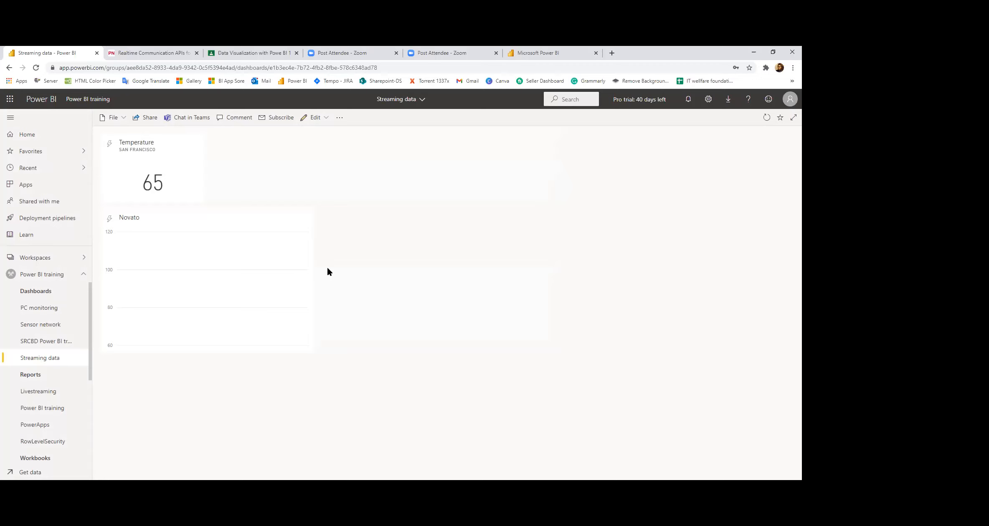
Reopen the Novato tile's details, close them unchanged, and open its options menu
mouse_move(302, 221)
click(304, 220)
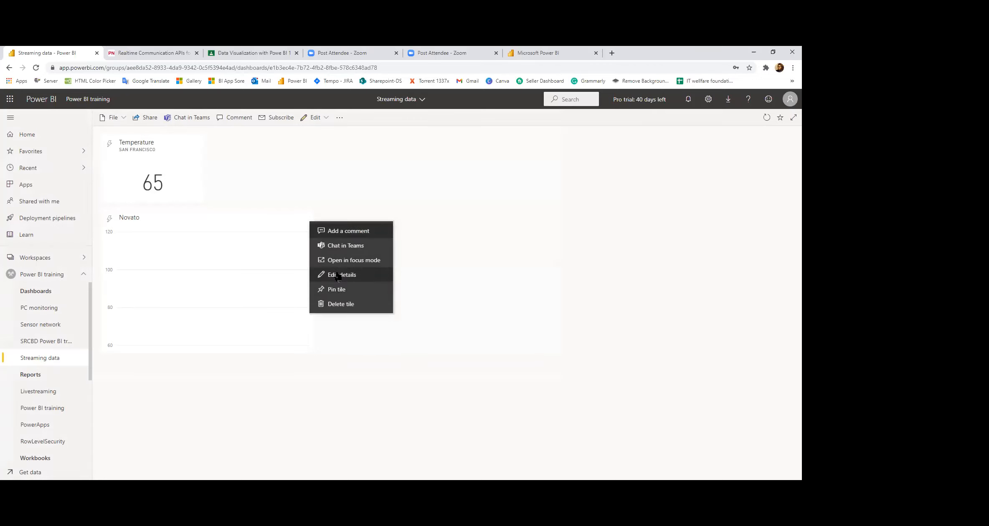
click(338, 276)
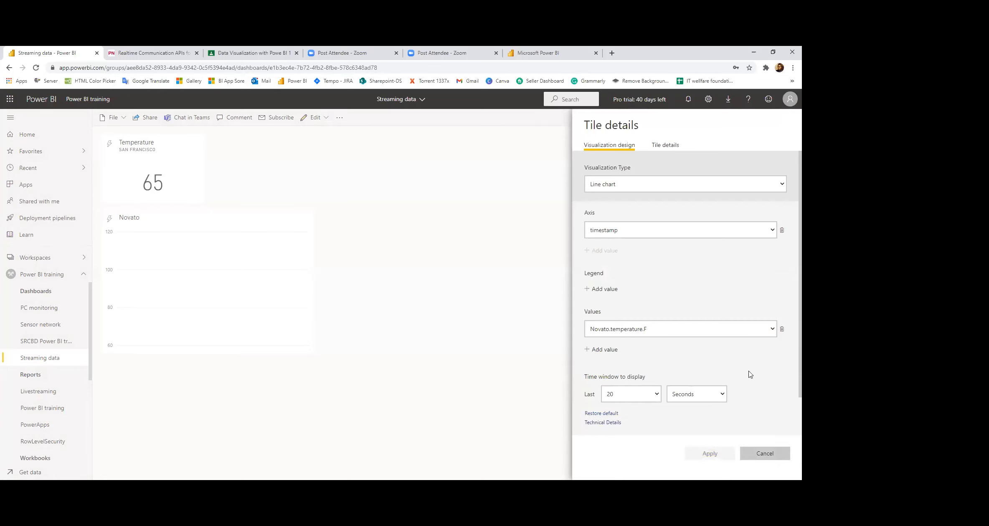
click(765, 454)
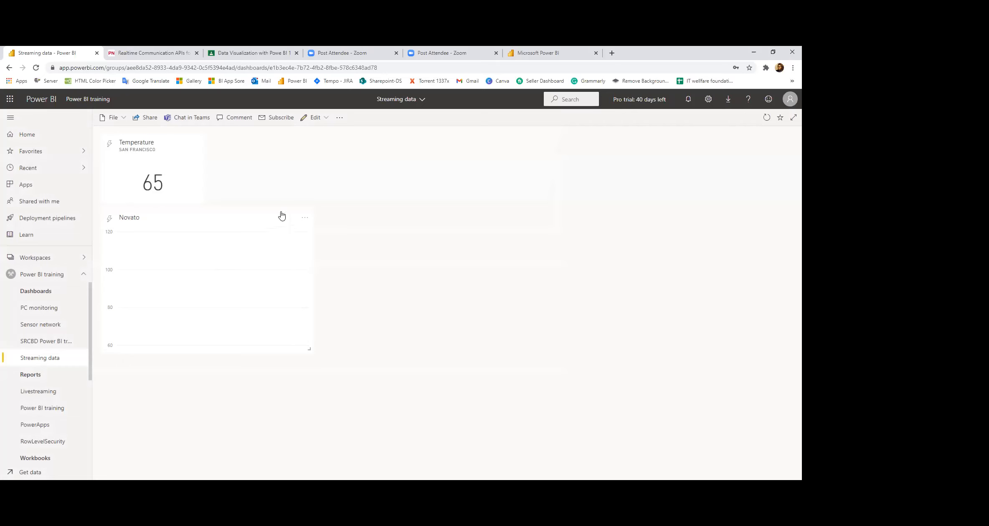
click(304, 219)
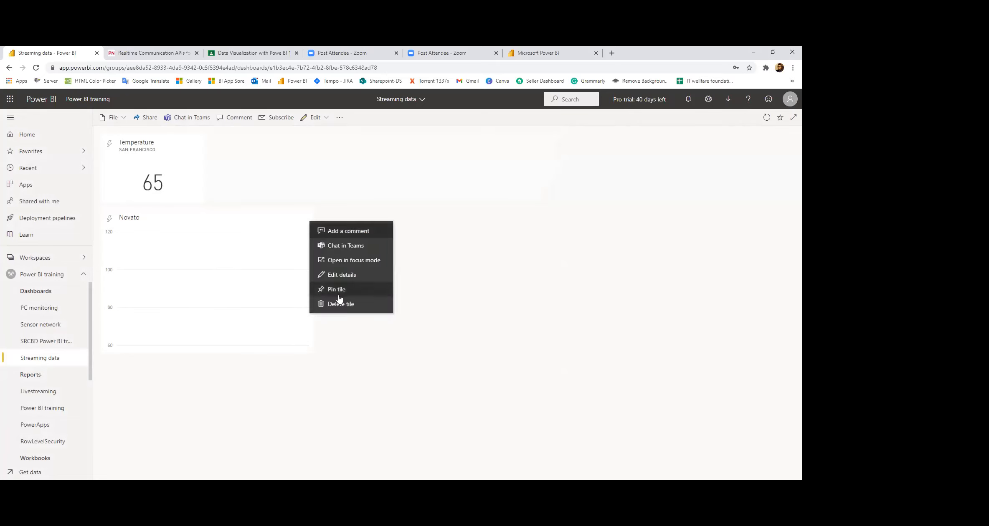
Delete the Novato tile and start a new streaming tile from the PubNub Sensor Network dataset
click(326, 304)
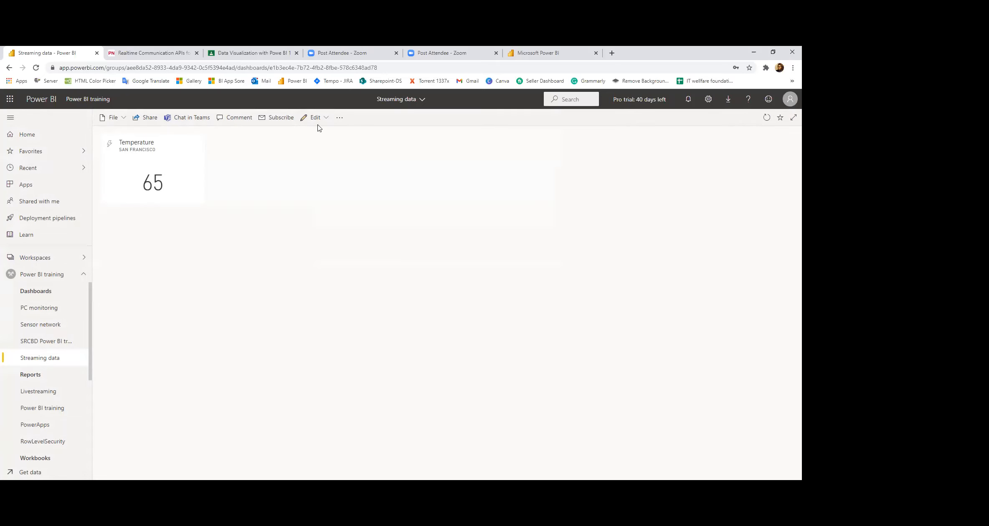
click(314, 118)
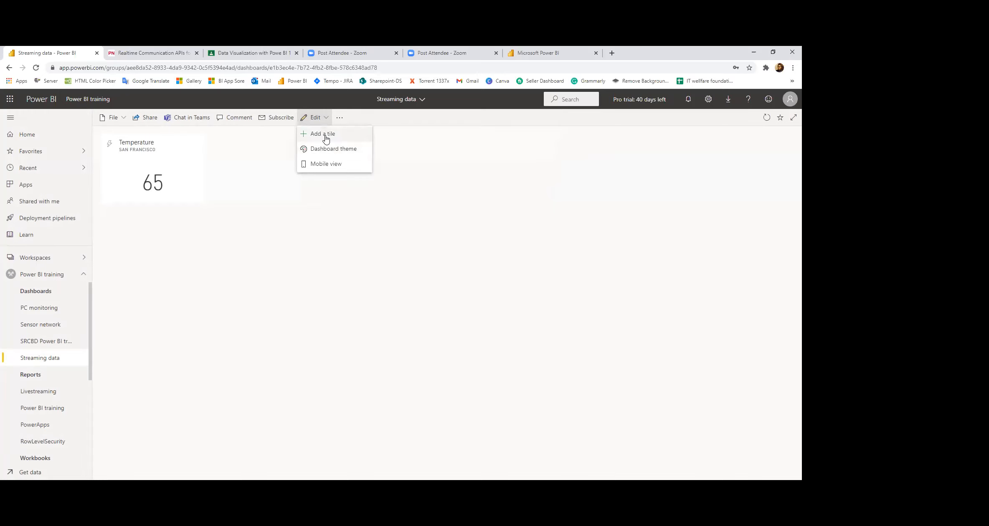
click(325, 134)
click(622, 370)
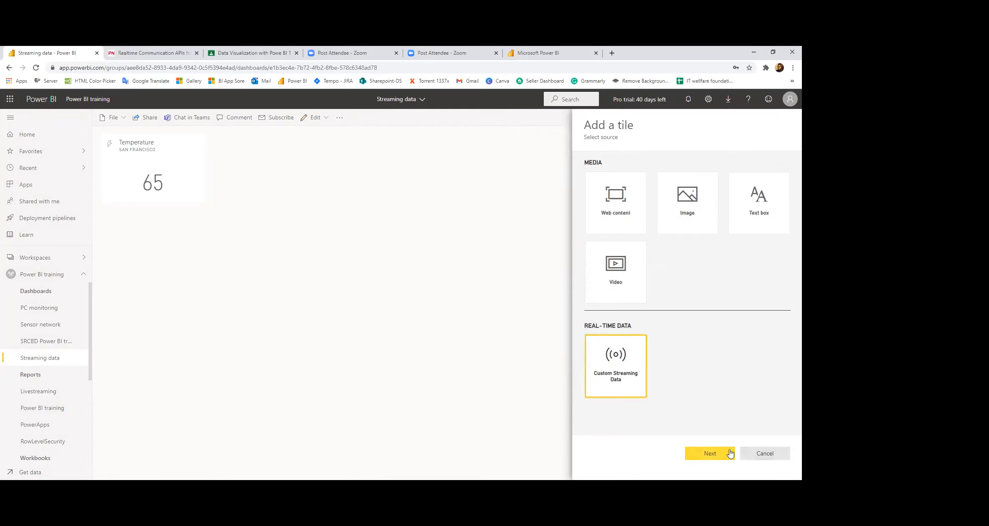
click(727, 452)
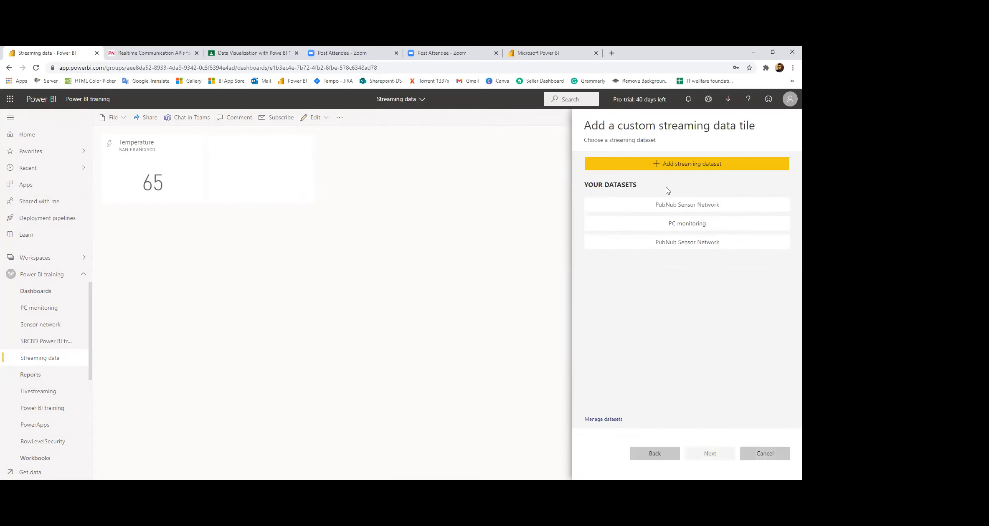
click(680, 244)
click(719, 454)
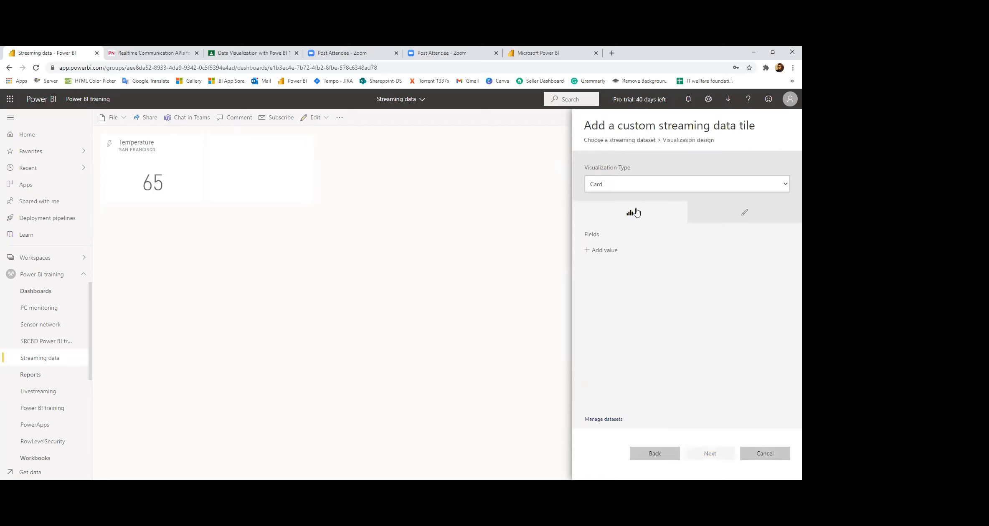
Add a line chart tile with timestamp axis and San Francisco.temperature.F values
click(626, 189)
click(620, 207)
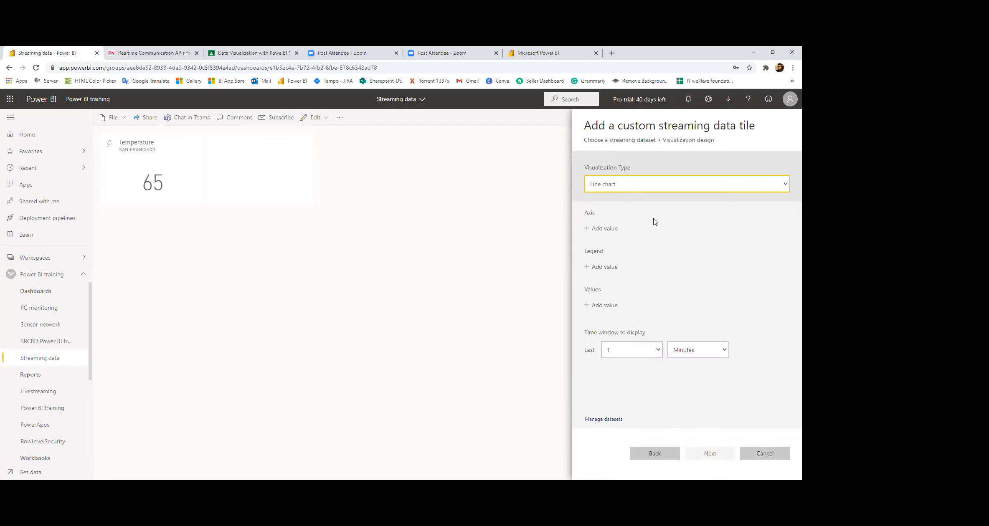
click(606, 229)
click(637, 233)
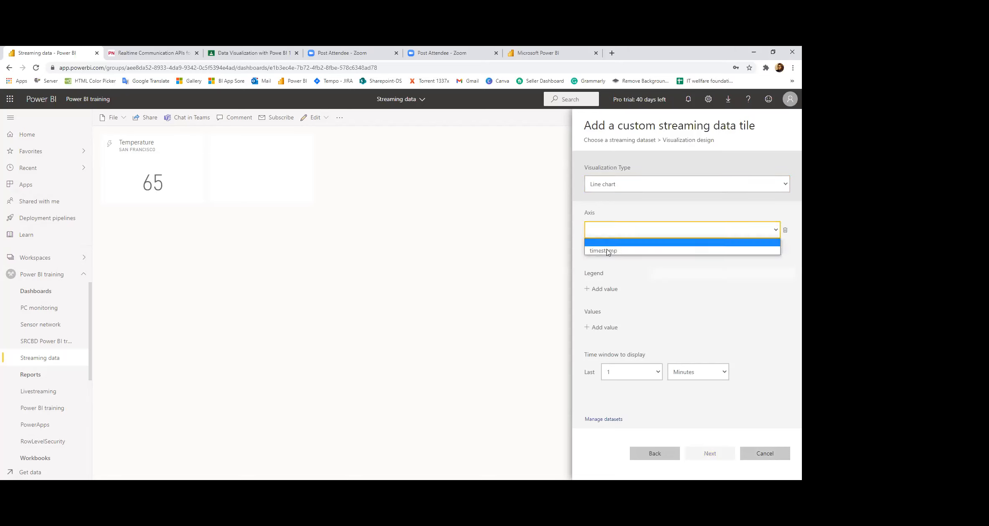
click(608, 250)
click(604, 328)
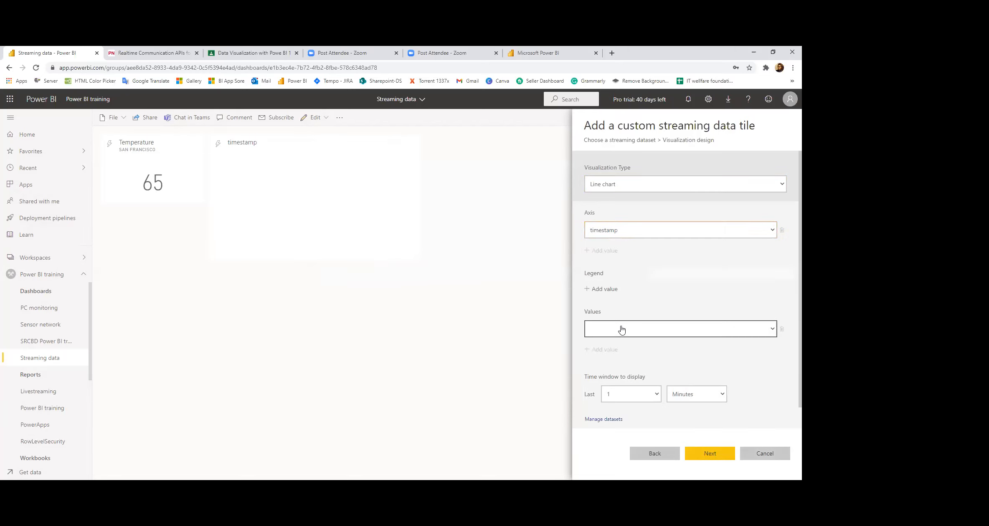
click(622, 329)
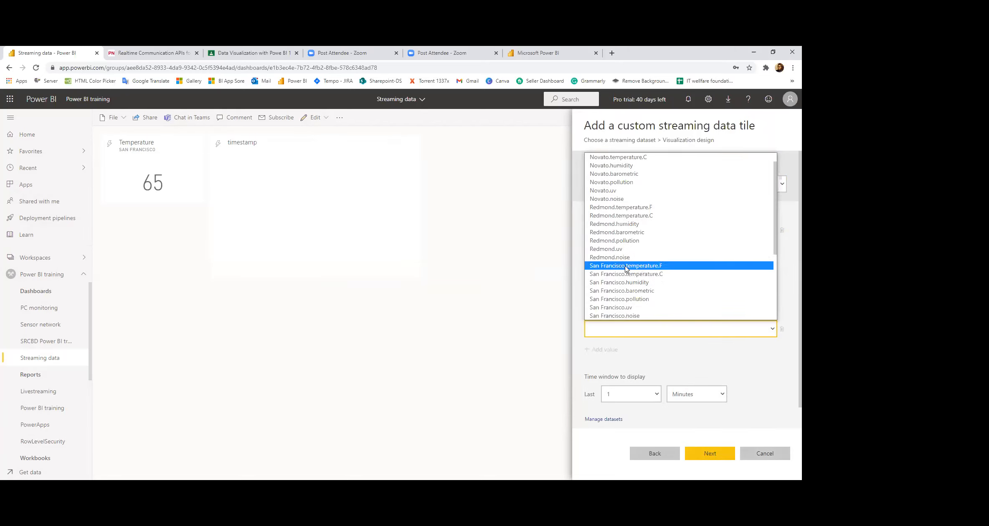
click(626, 267)
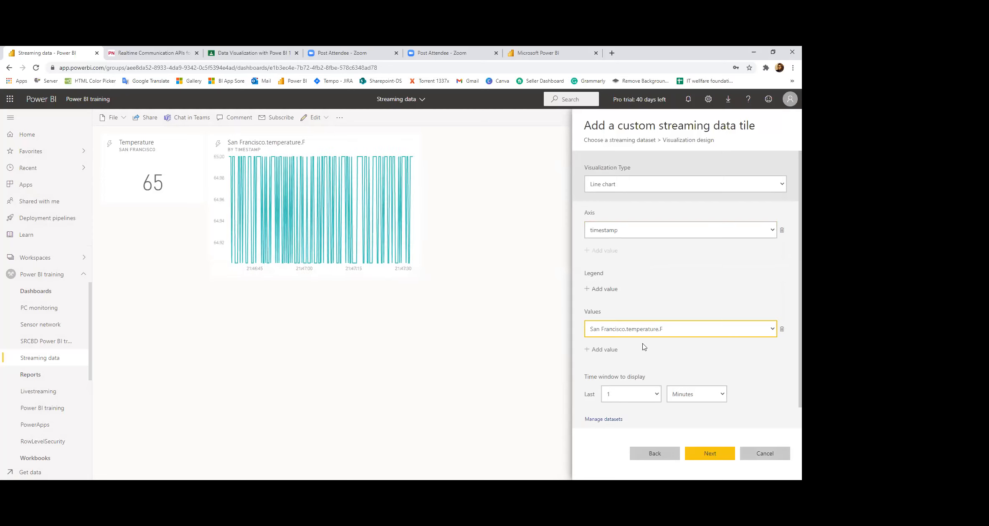
click(719, 456)
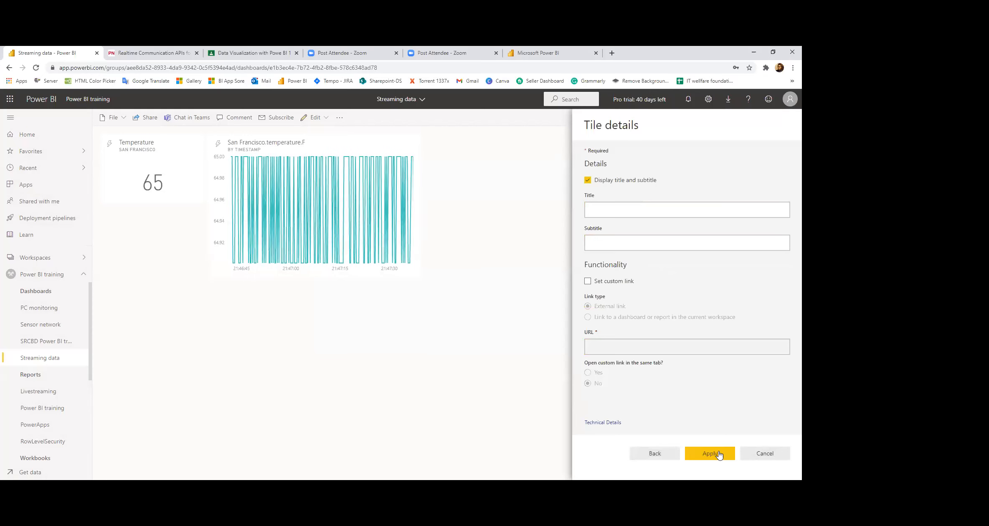
click(719, 454)
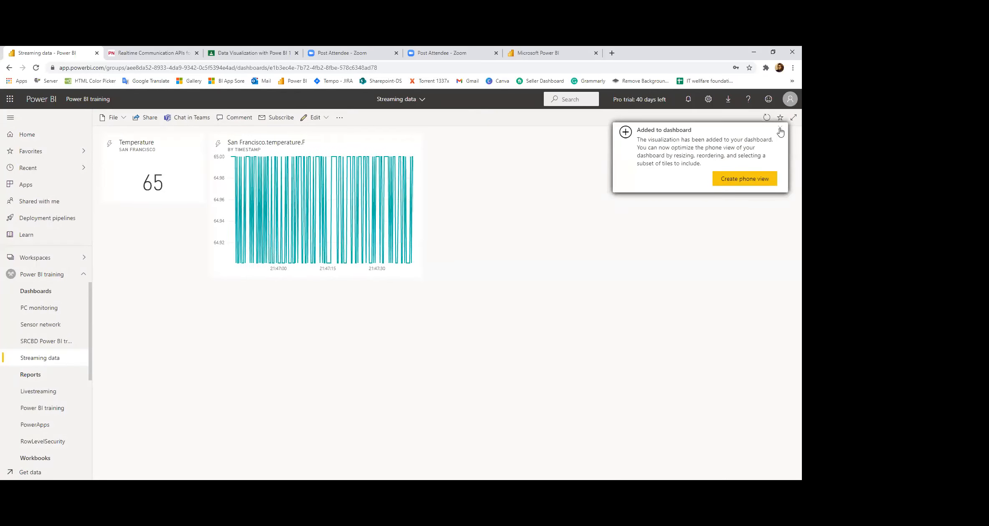
Dismiss the added-to-dashboard notice, check the Edit menu, then launch Task Manager
click(780, 127)
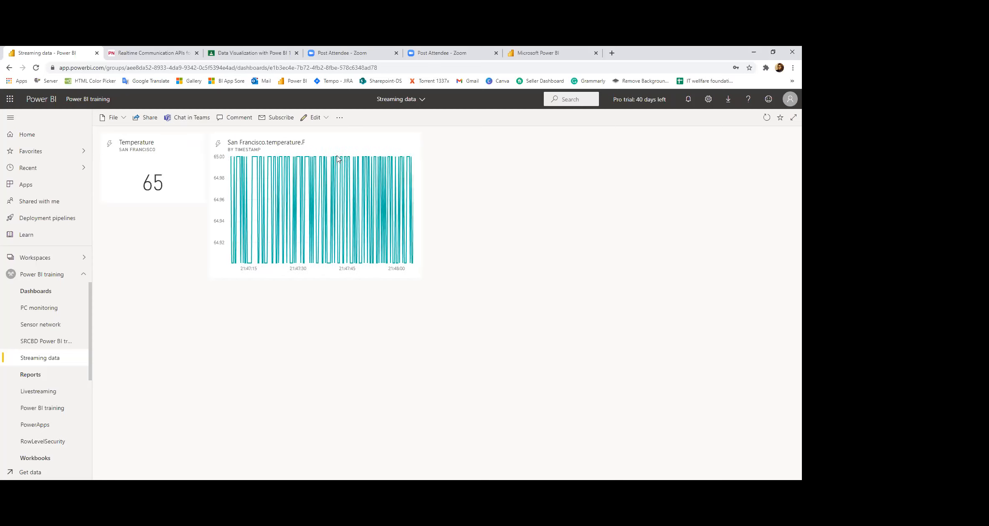
click(326, 118)
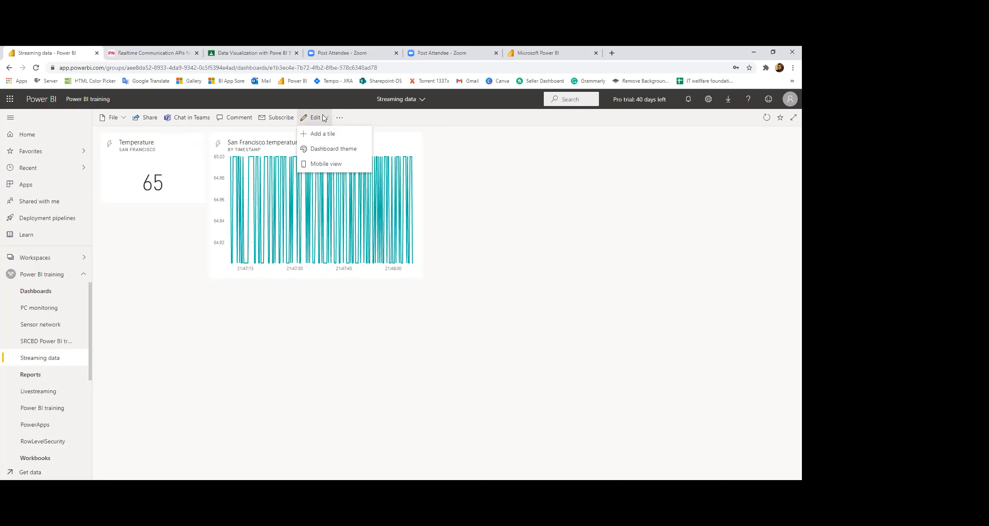
click(548, 200)
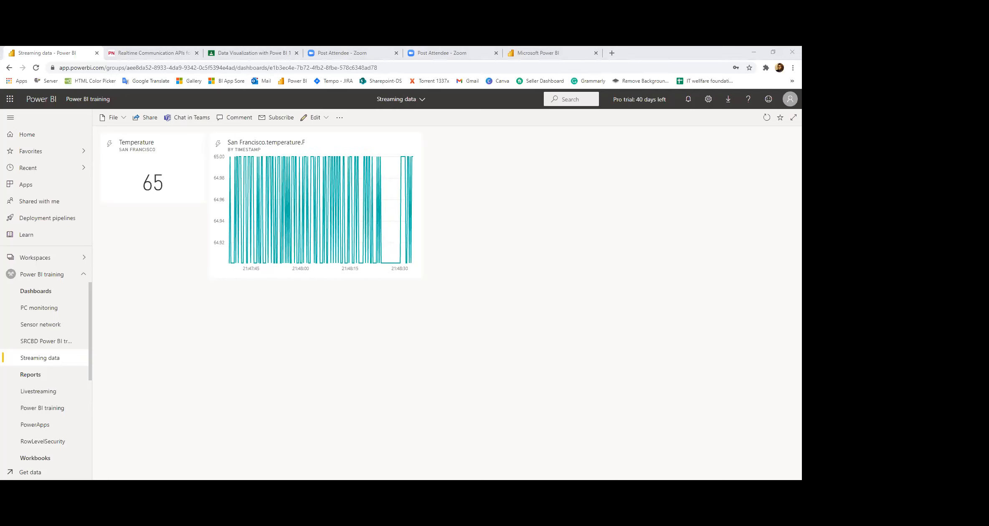
click(545, 368)
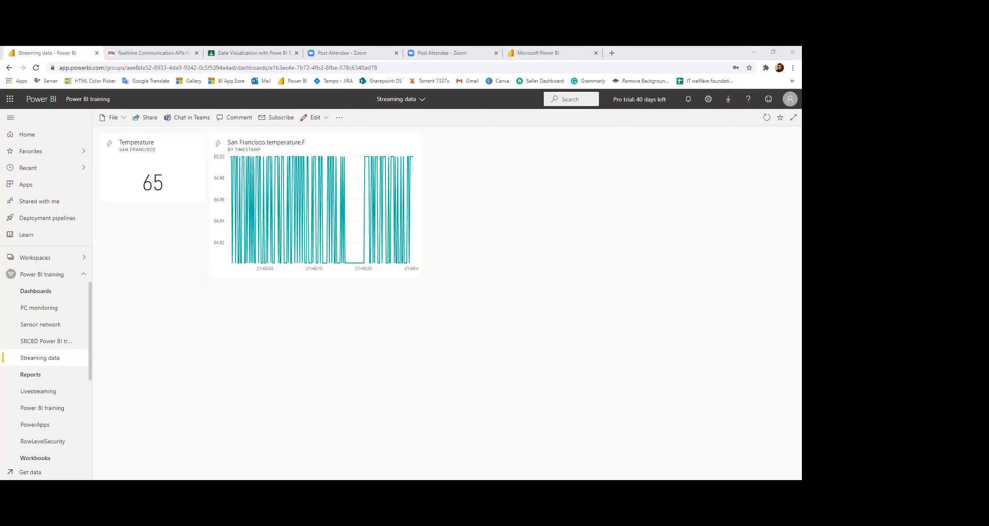
key(ctrl+shift+Escape)
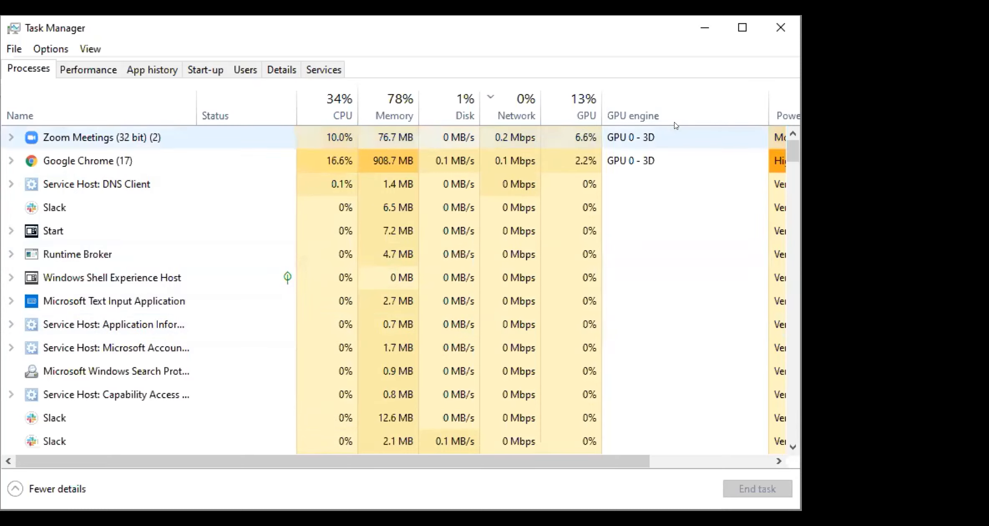
Close the Task Manager window
click(772, 34)
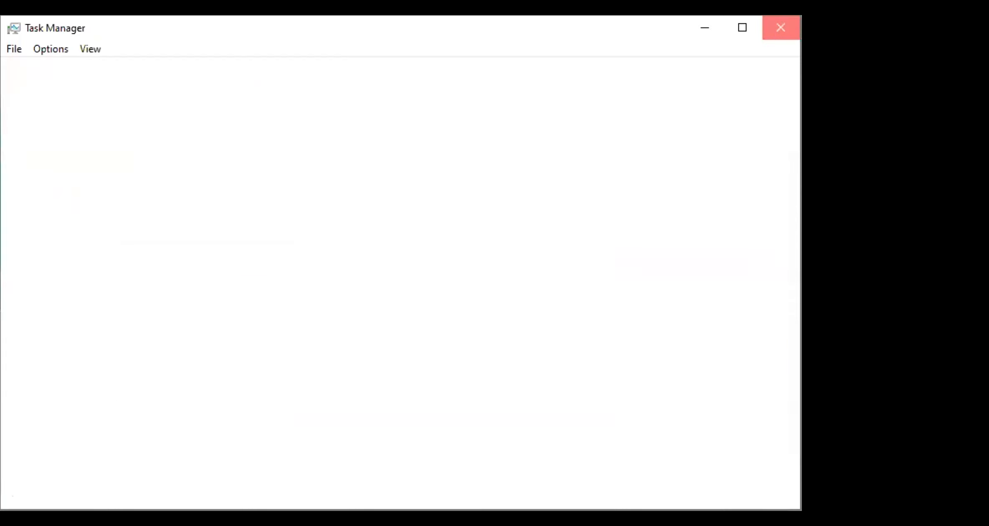
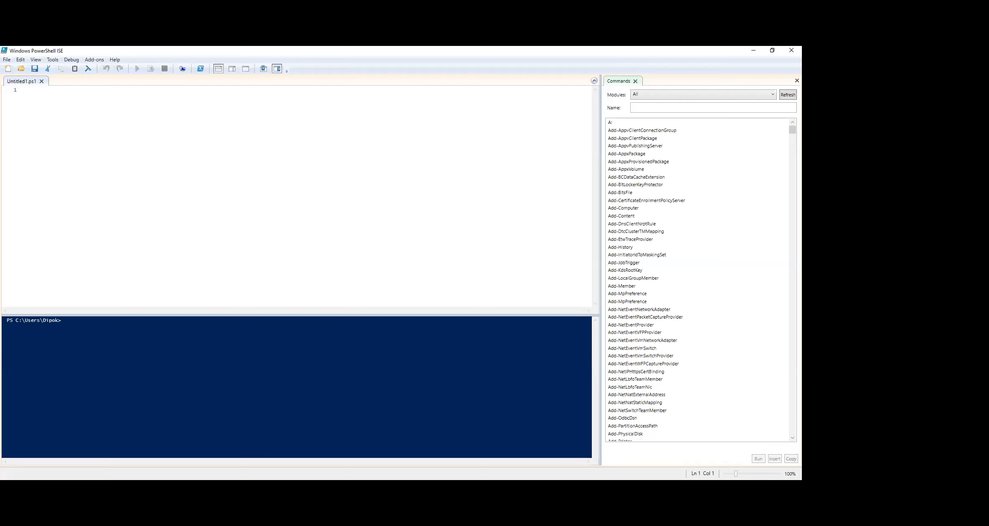
Paste the date, time, memory and CPU monitoring script into Untitled1.ps1 and look it over
click(371, 488)
key(ctrl+v)
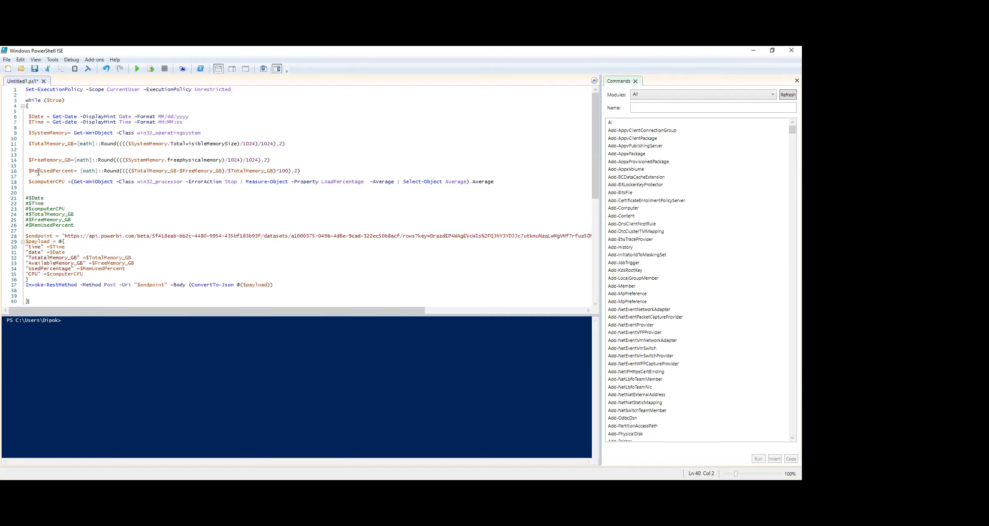
scroll(192, 172, down, 1)
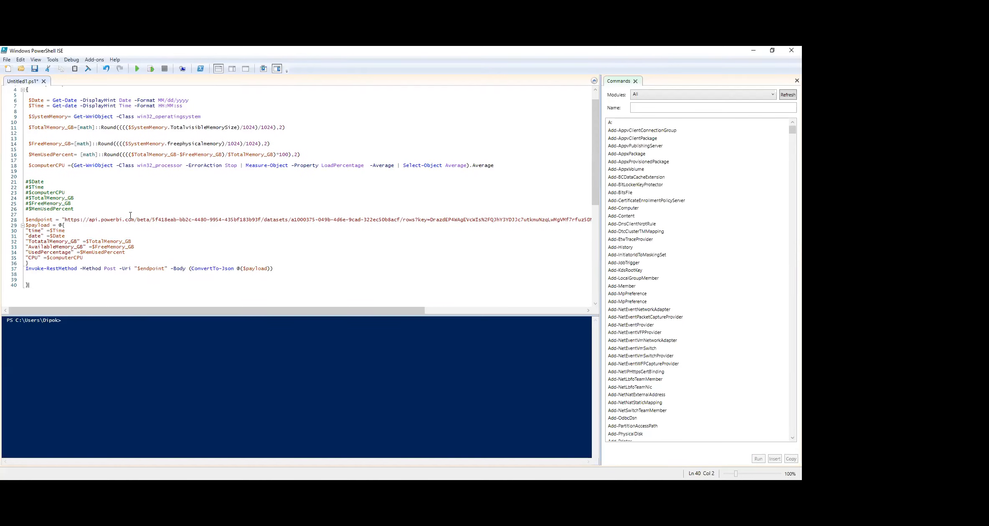
scroll(130, 215, down, 1)
scroll(131, 216, up, 1)
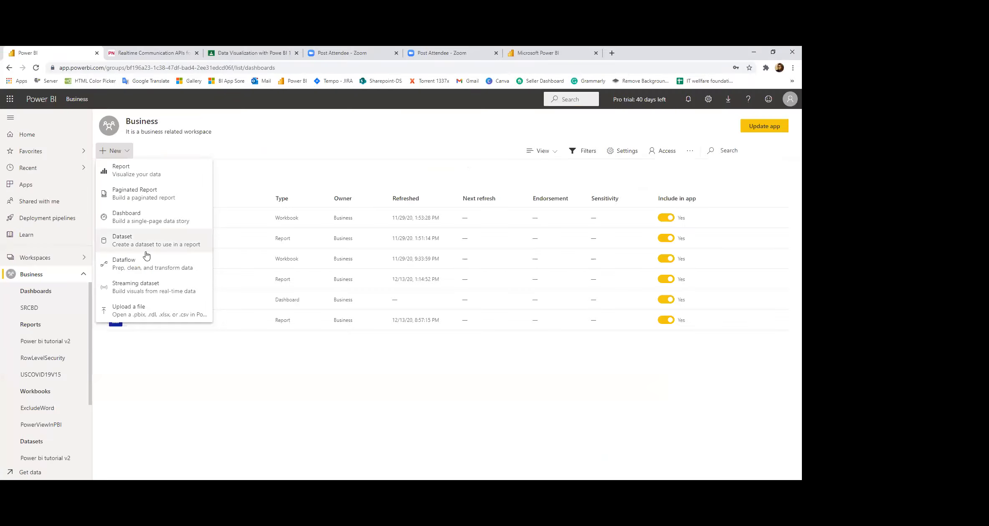
Create a new API streaming dataset named 'PC monitoring'
click(134, 288)
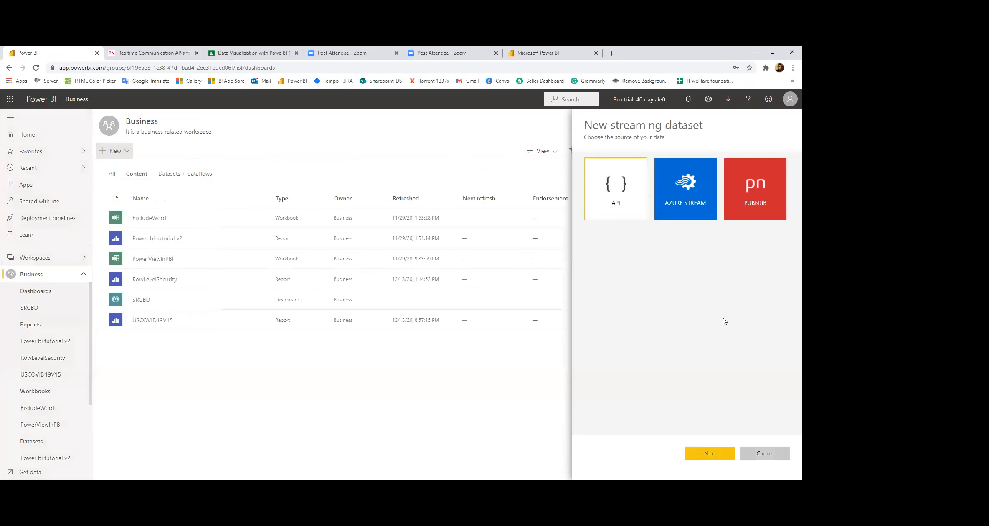
click(616, 197)
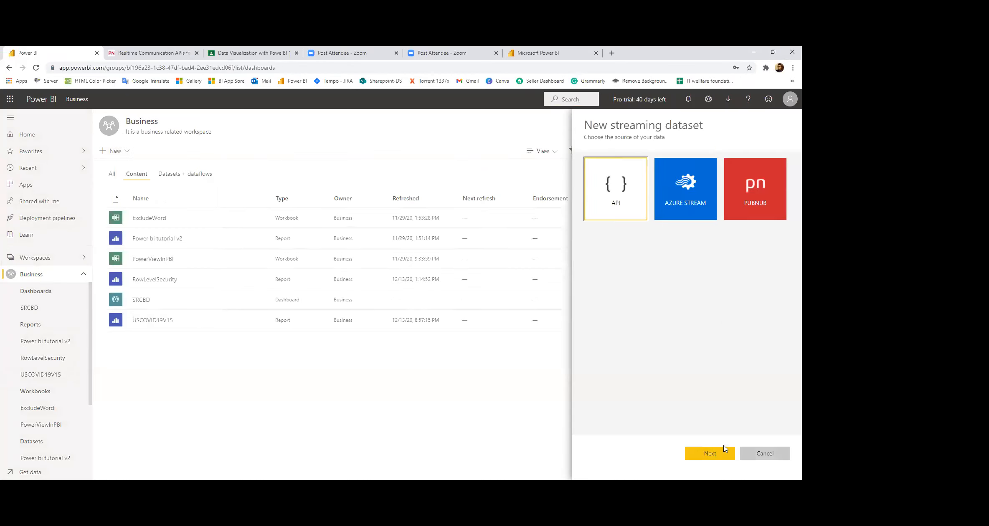
click(717, 455)
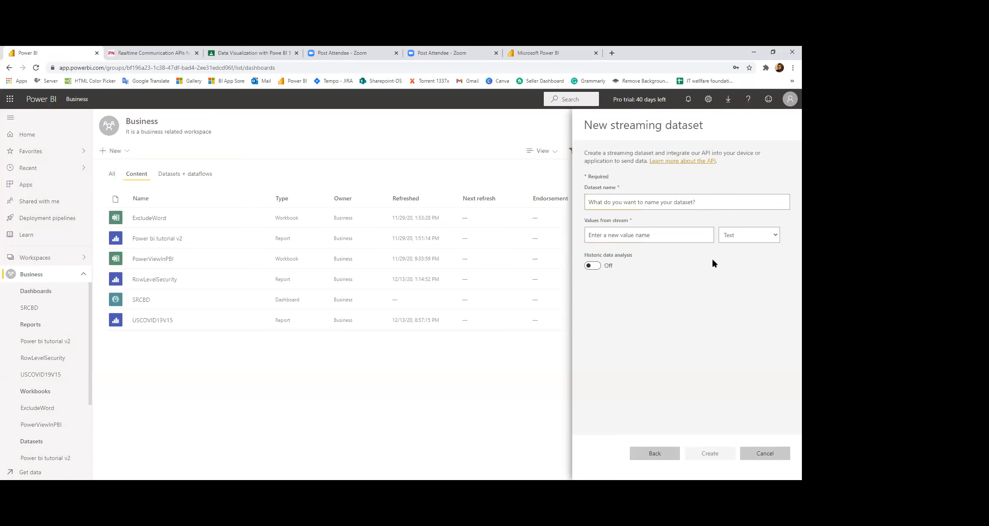
click(667, 205)
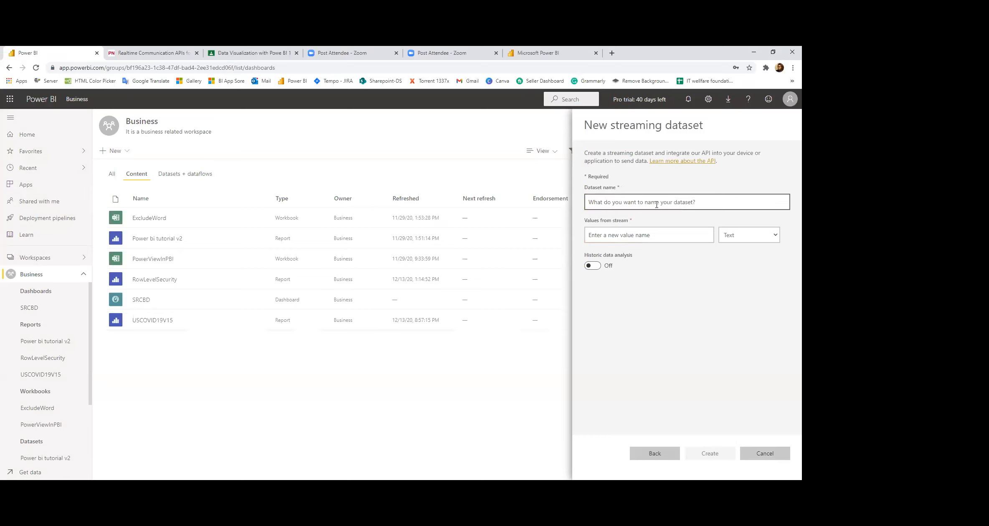
click(622, 201)
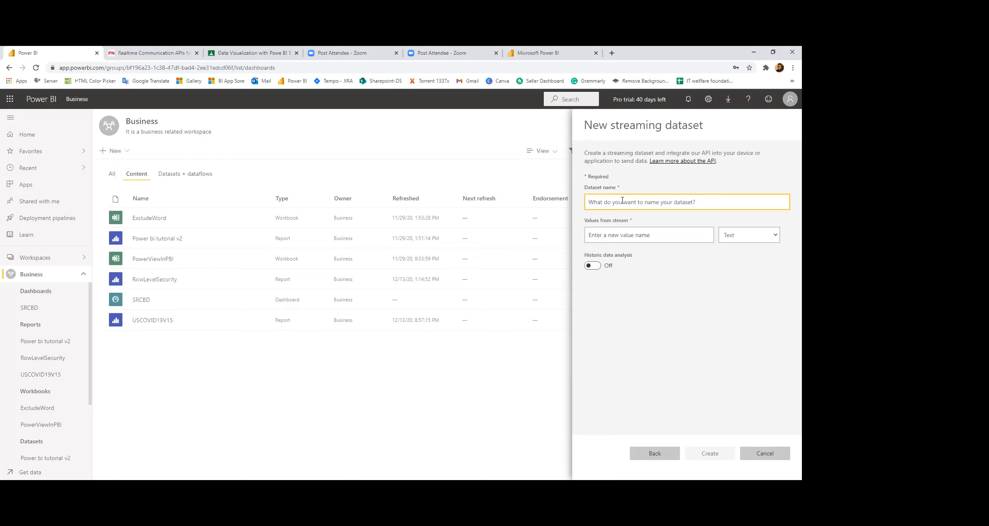
text(PC monitoring)
click(625, 235)
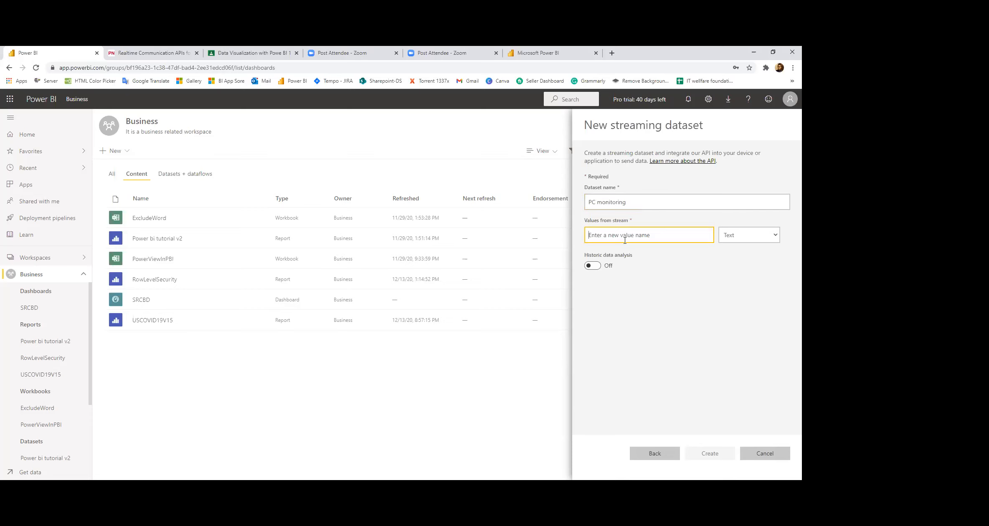
key(alt+Tab)
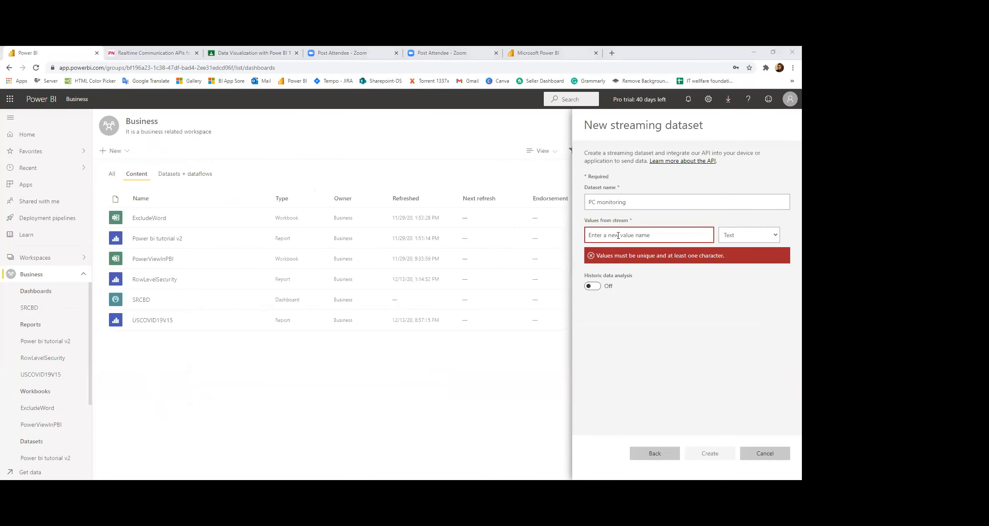
click(618, 235)
Add a 'time' value of type DateTime
text(time)
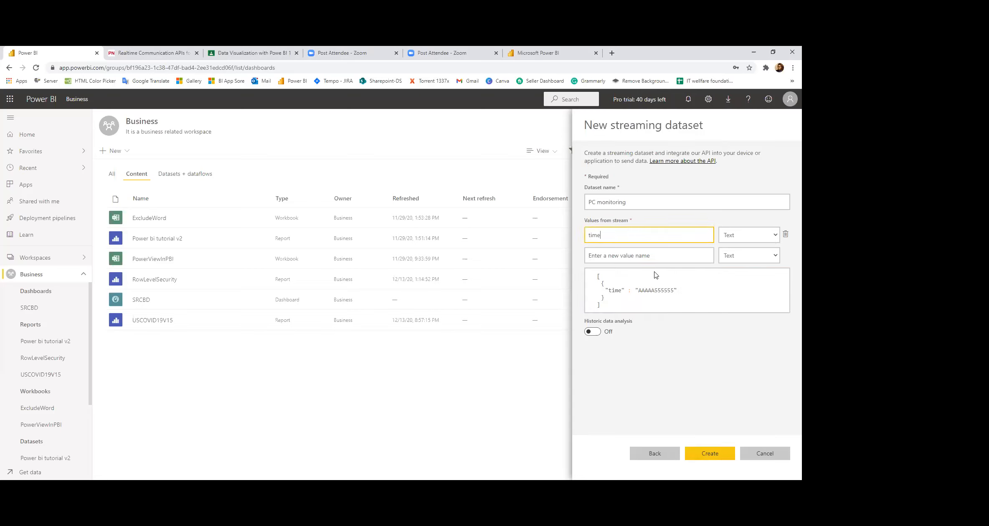
click(738, 234)
click(735, 264)
click(647, 254)
key(alt+Tab)
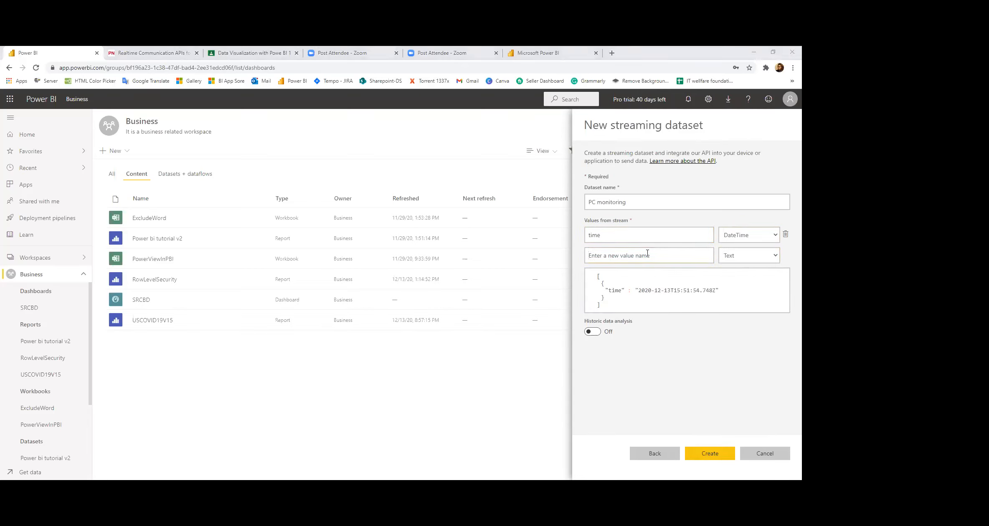
click(647, 253)
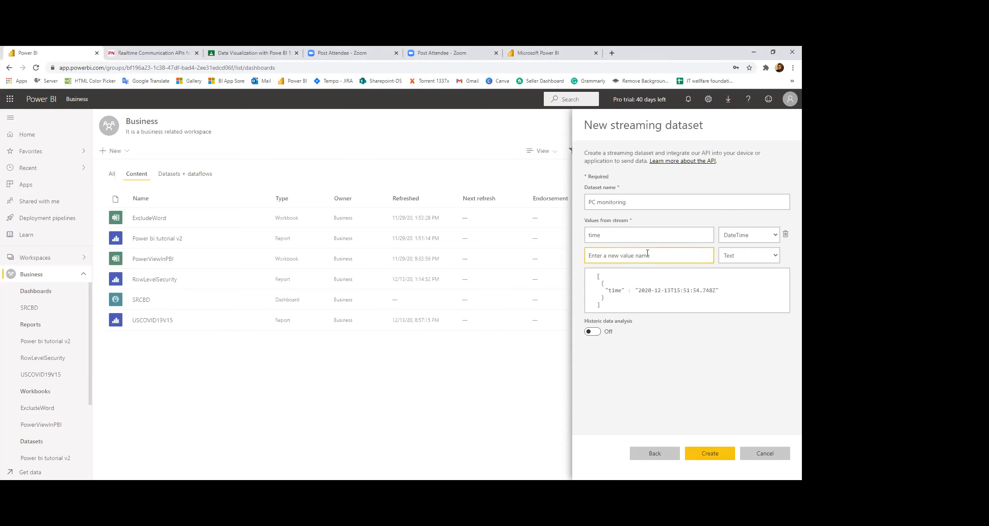
Add 'date' as DateTime and 'TotatalMemory_GB' as Number values
text(date)
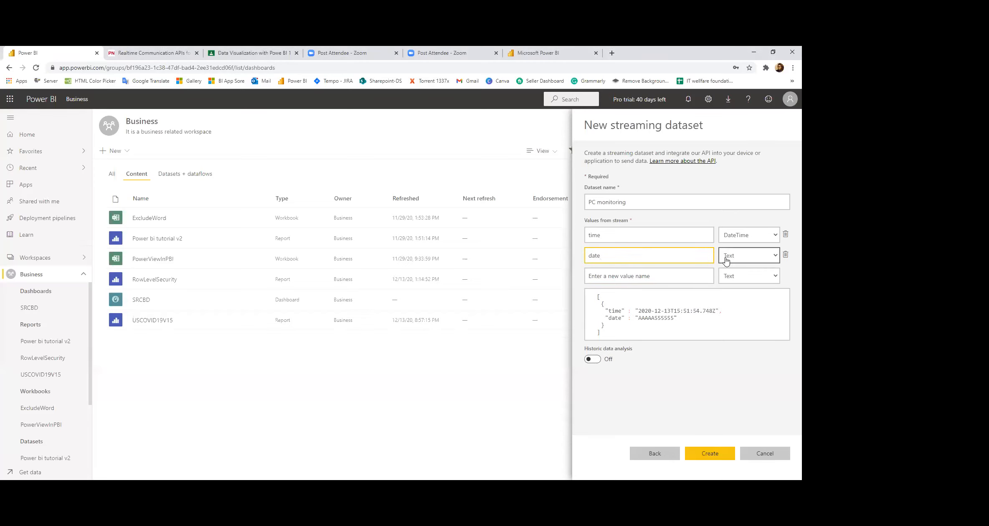
key(alt+Tab)
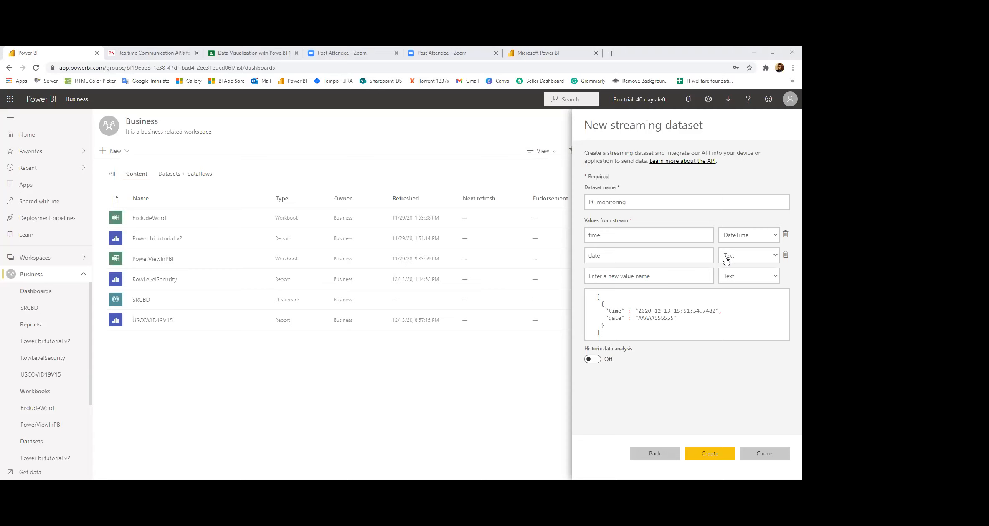
click(639, 276)
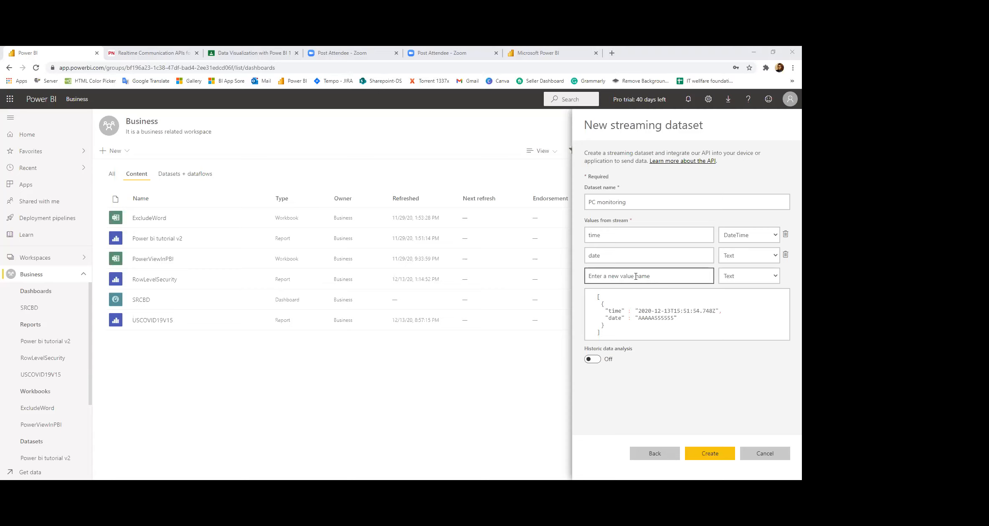
click(635, 276)
key(alt+Tab)
text(TotatalMemory_GB)
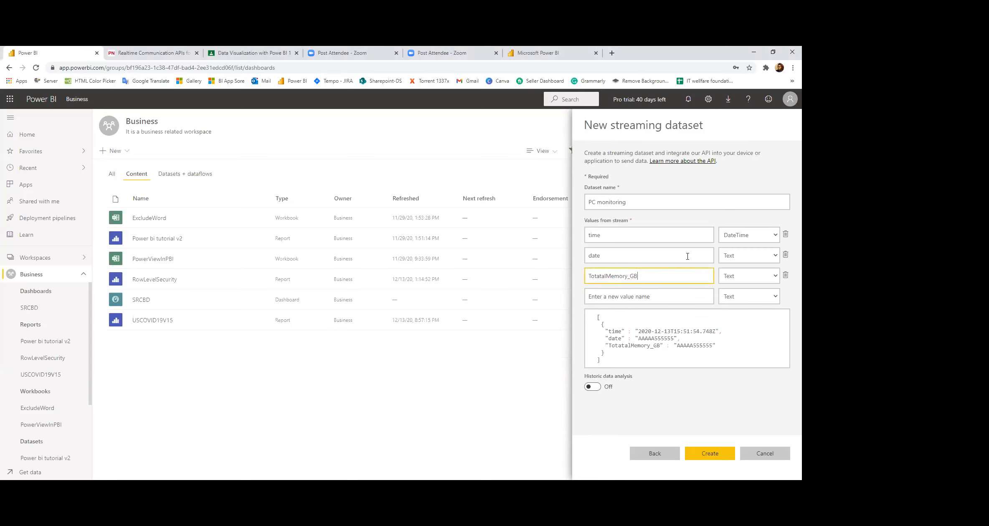
click(744, 257)
click(735, 285)
click(726, 276)
click(739, 297)
Add 'AvailableMemory_GB' and 'UsedPercentage' as Number values
key(alt+Tab)
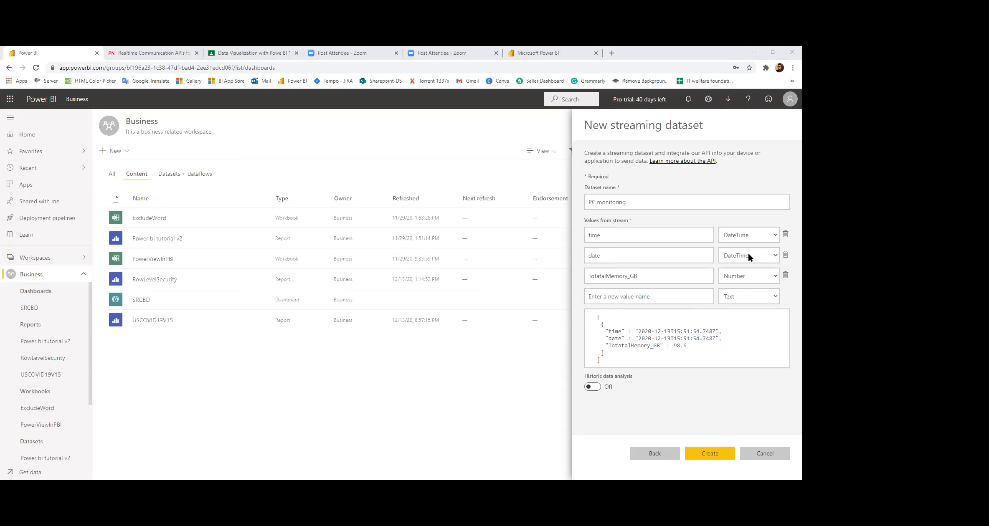
click(651, 296)
text(AvailableMemory_GB)
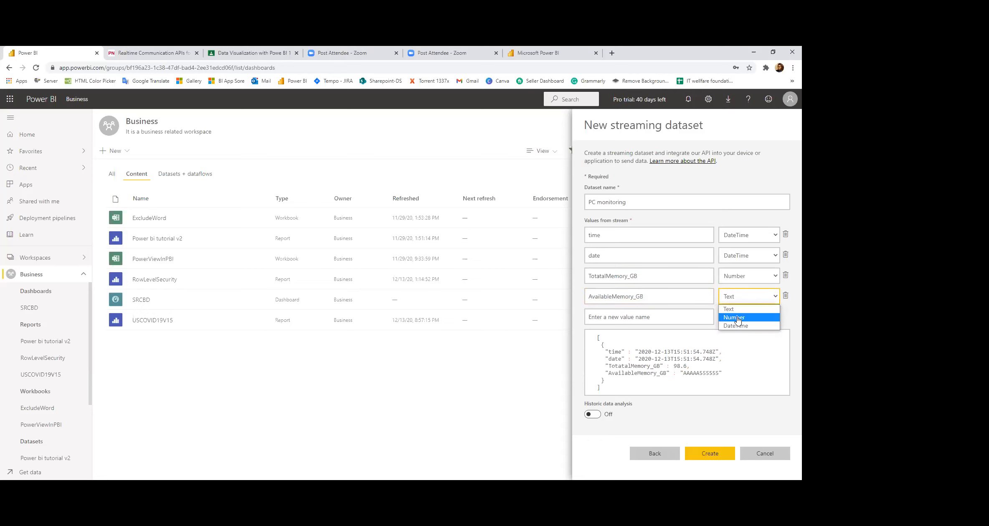
click(736, 318)
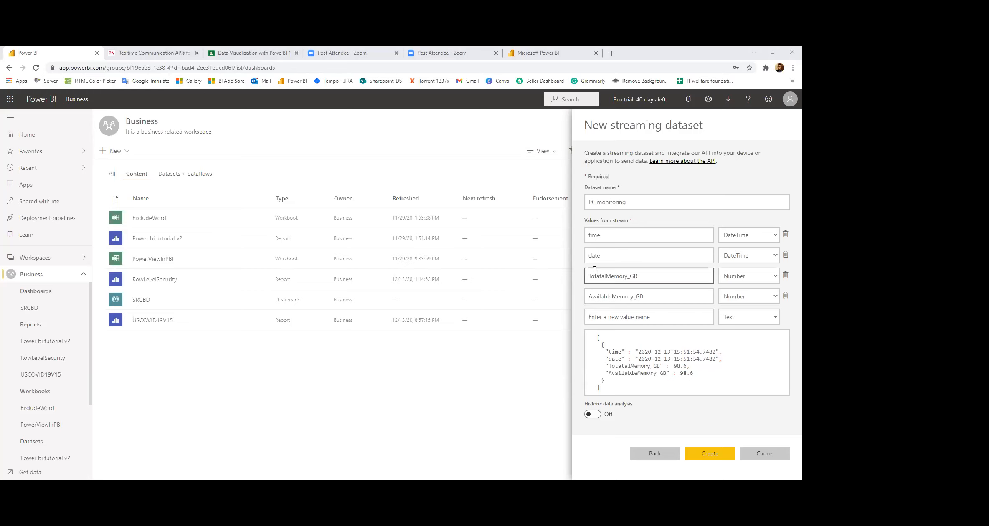
click(636, 316)
text(UsedPercentage)
click(739, 316)
click(731, 337)
Add 'CPU' as a Number value and review the completed field list
click(655, 334)
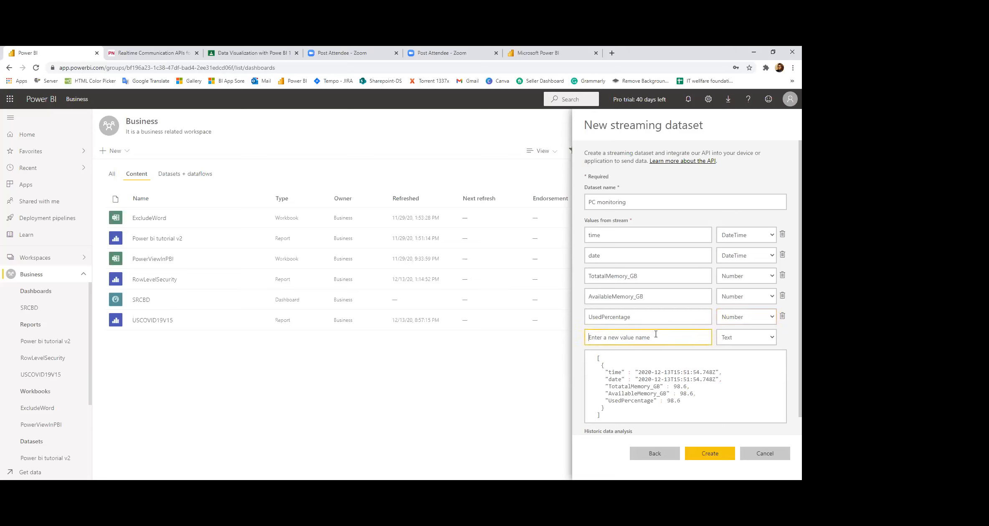
key(alt+Tab)
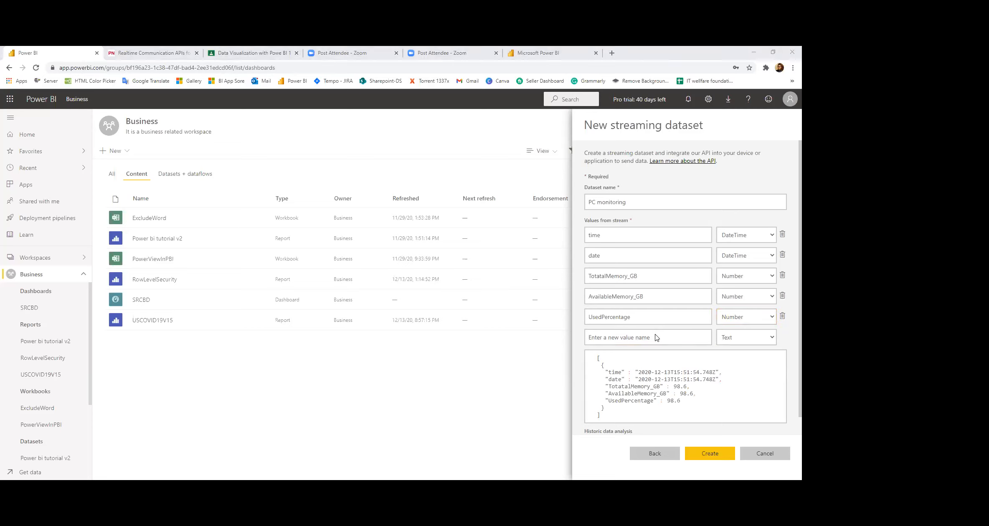
click(613, 339)
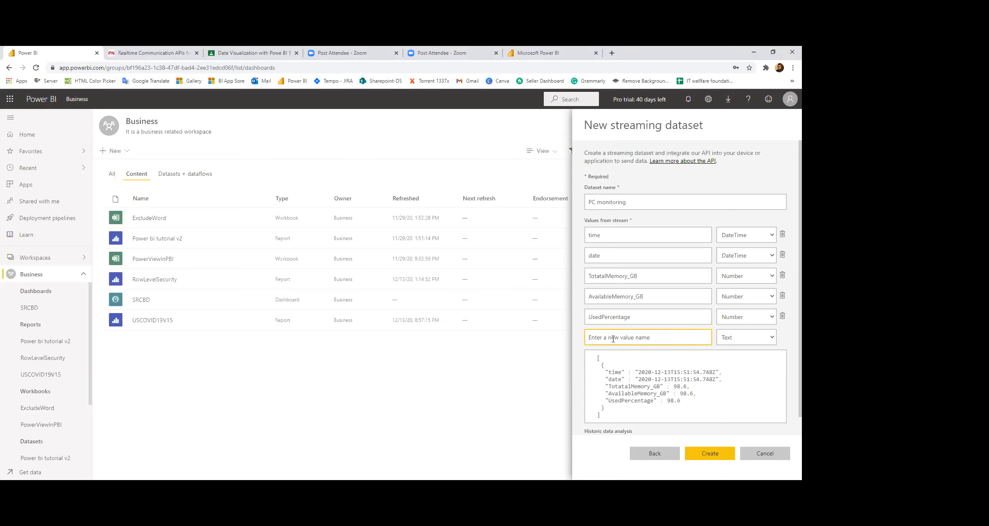
text(CPU)
click(729, 337)
click(725, 352)
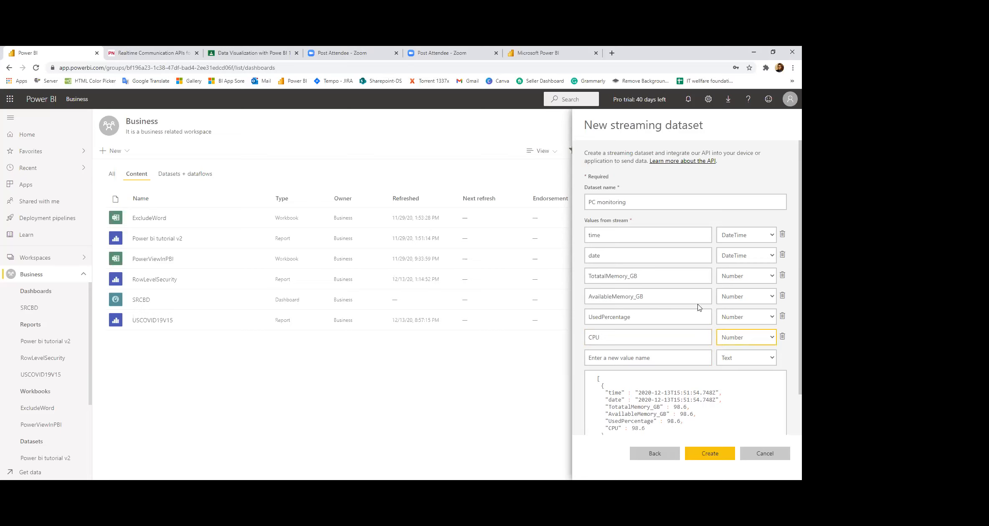
scroll(698, 309, down, 1)
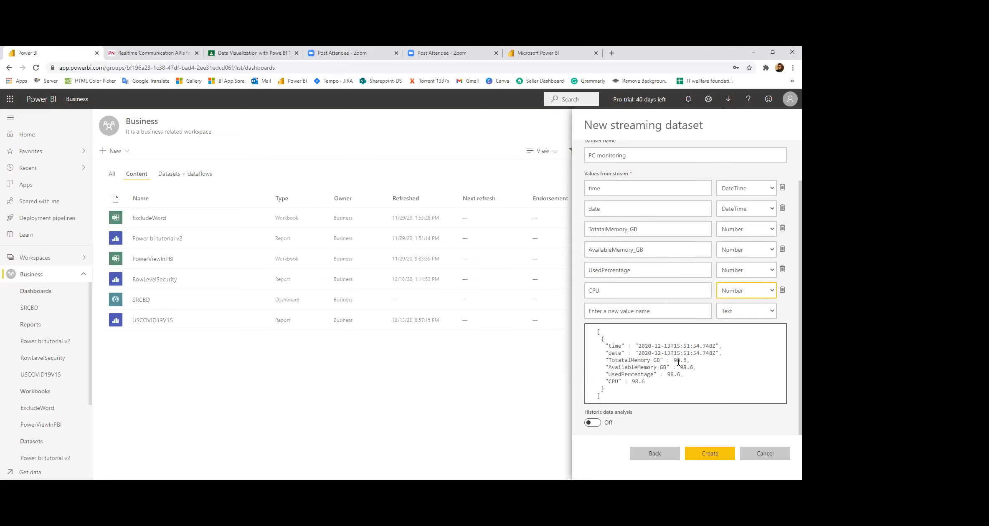
scroll(641, 269, up, 1)
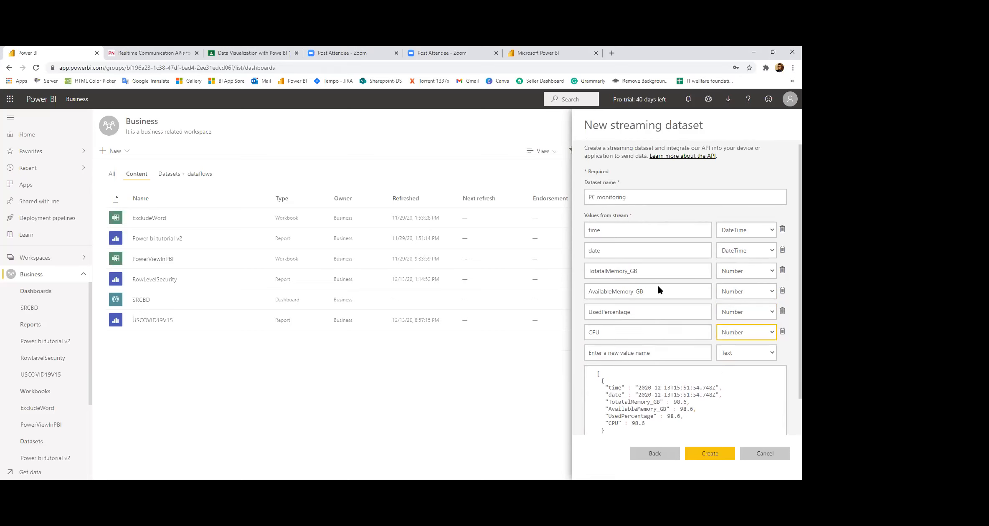
scroll(719, 379, down, 1)
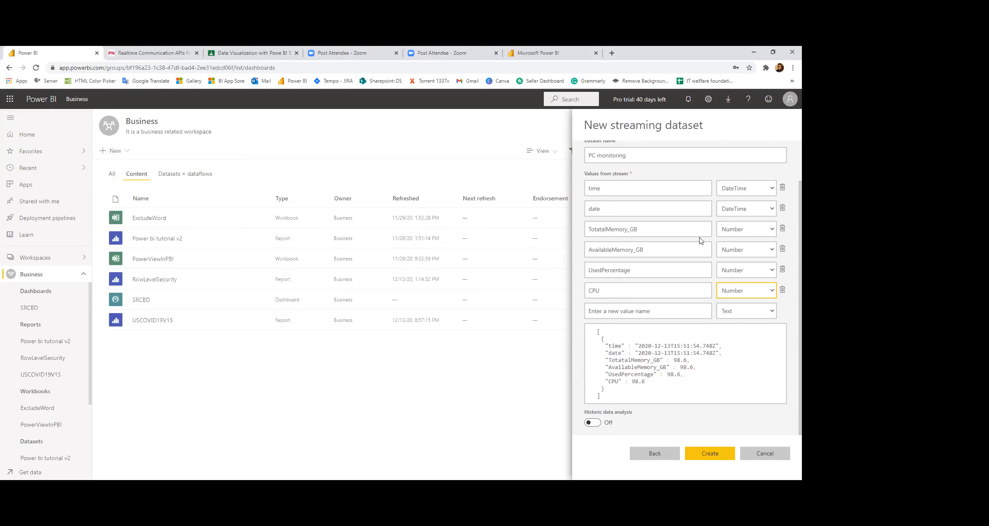
scroll(698, 302, up, 1)
scroll(697, 302, down, 1)
Create the dataset, copy its PowerShell push example, and close the confirmation panel
click(723, 455)
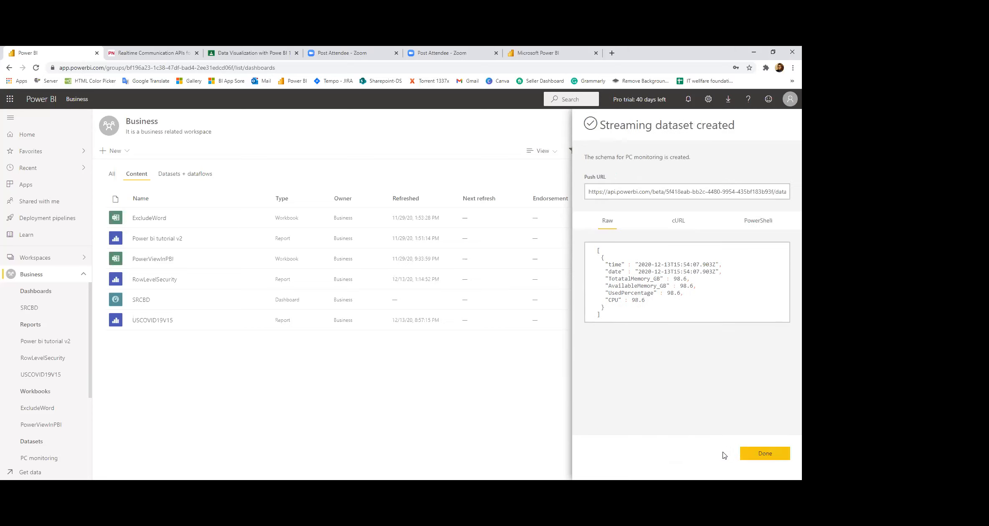
click(597, 249)
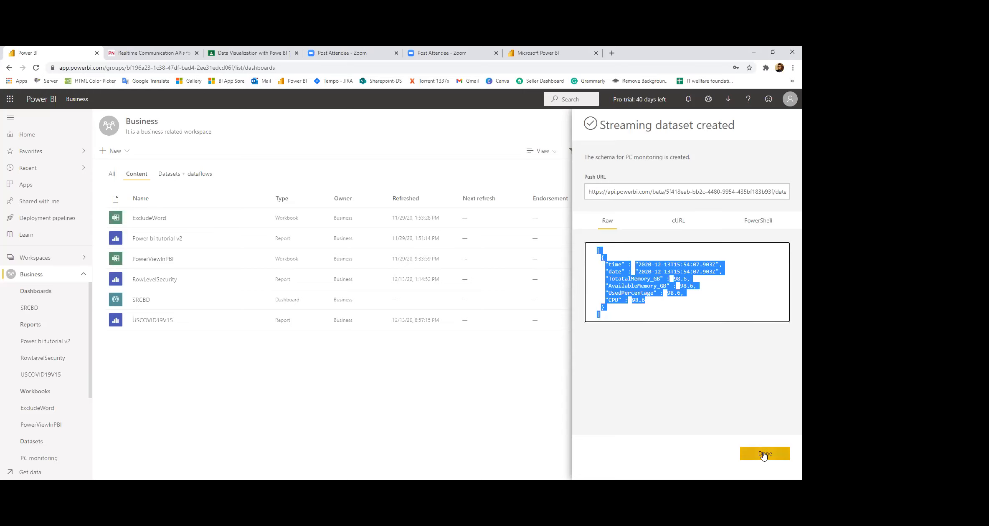
click(678, 221)
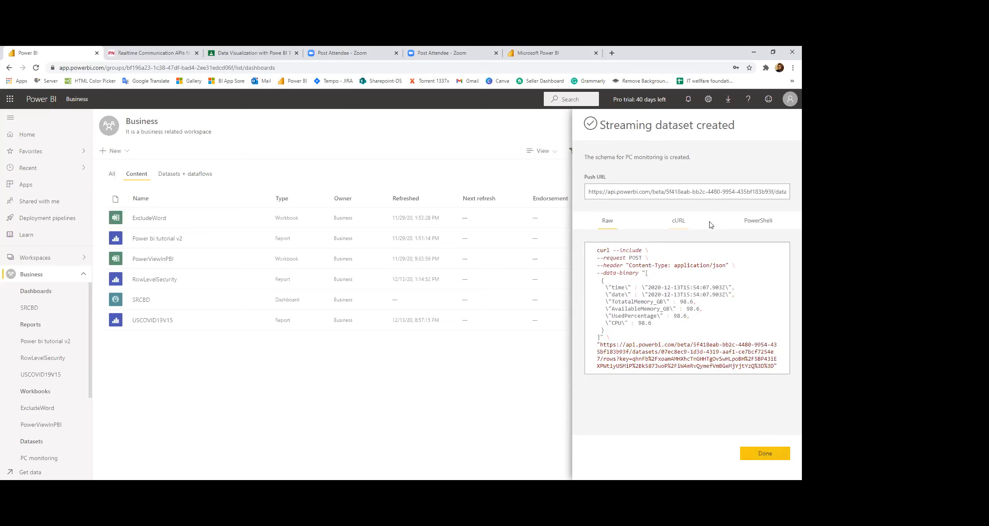
click(752, 226)
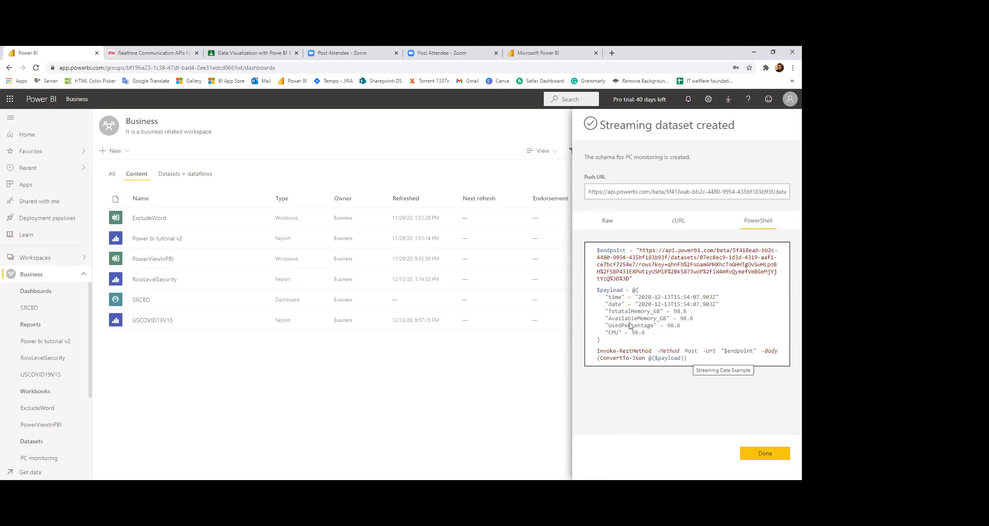
click(598, 251)
right_click(637, 297)
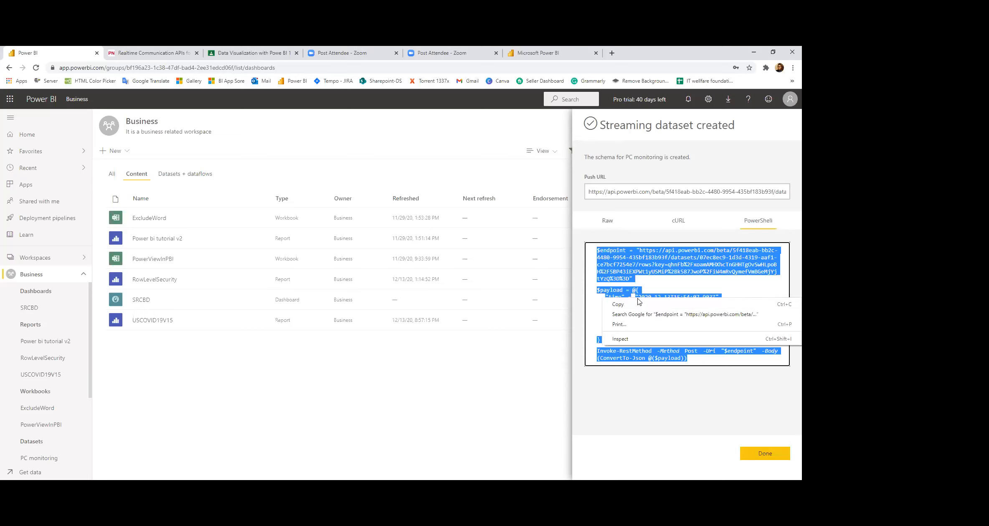
click(652, 309)
click(762, 454)
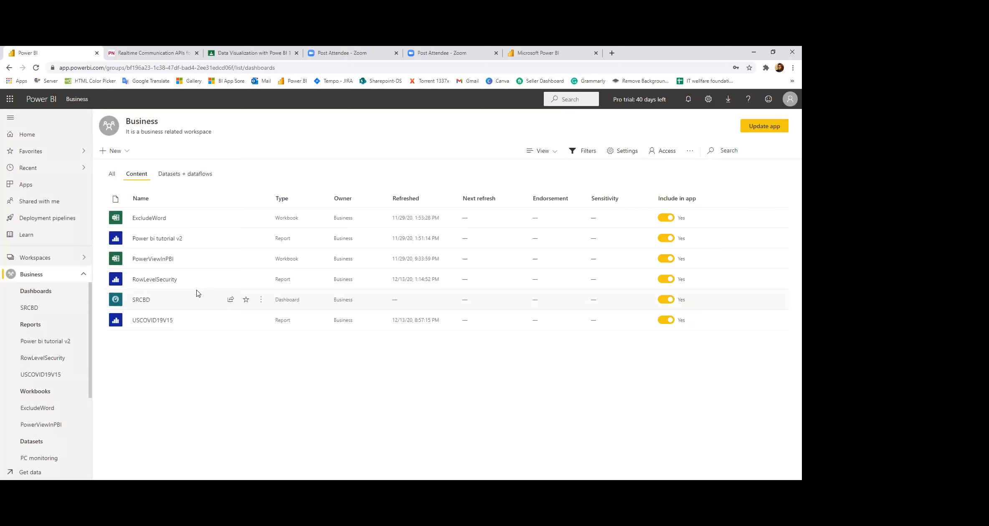
On the Datasets + dataflows list, review PC monitoring's fields in Edit and cancel without changes
click(176, 174)
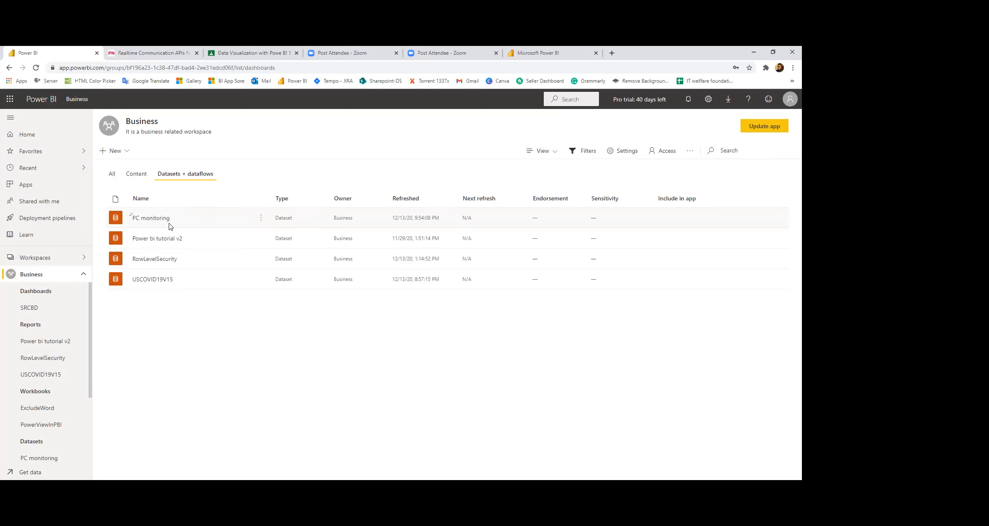
click(260, 219)
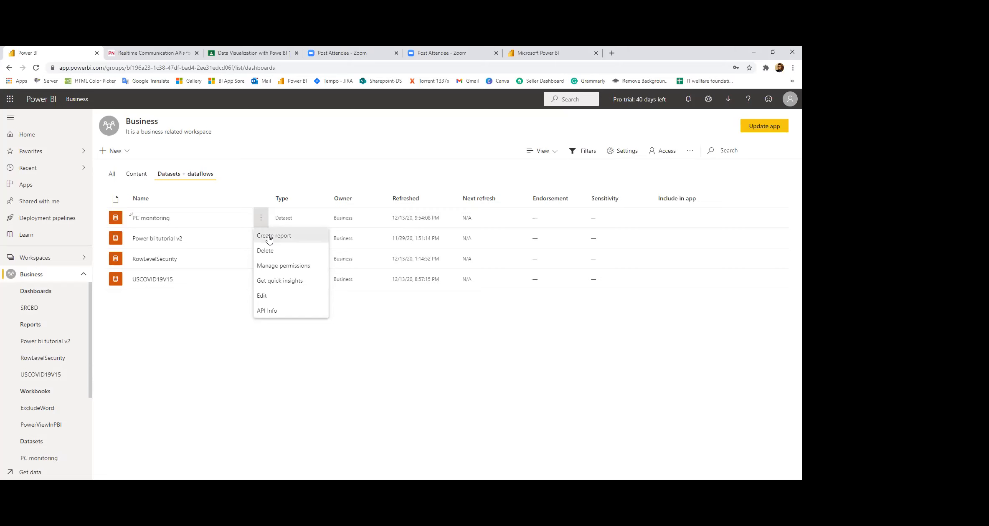
click(279, 295)
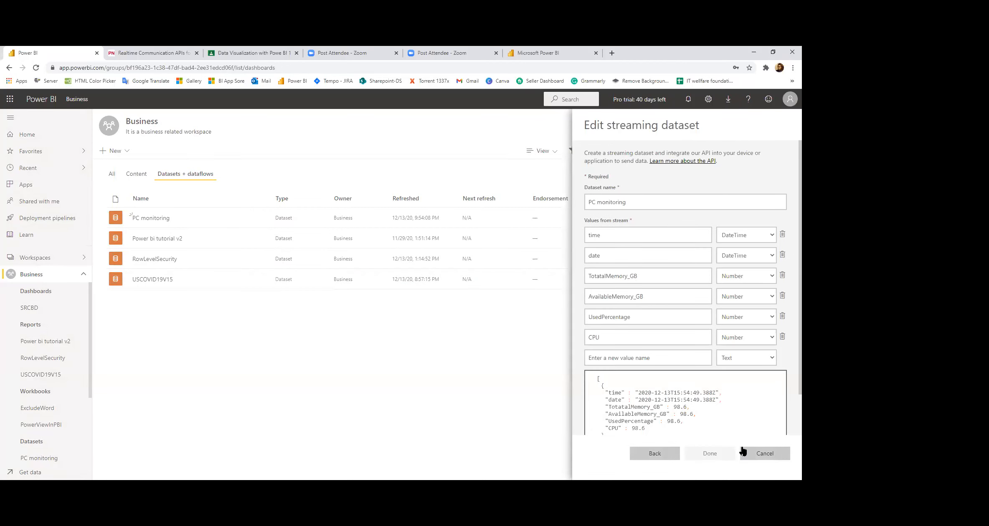
click(764, 454)
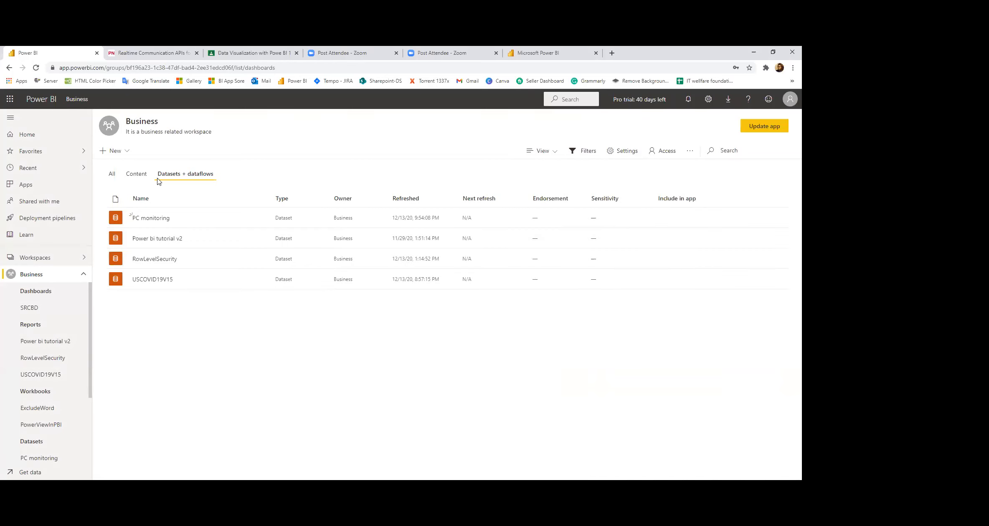
click(260, 224)
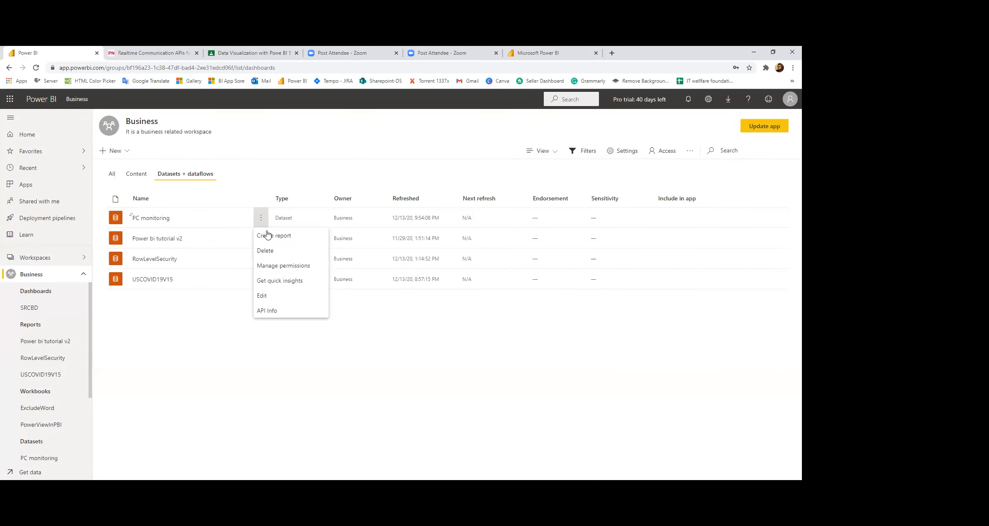
Copy the whole PowerShell push example from PC monitoring's API info
click(292, 311)
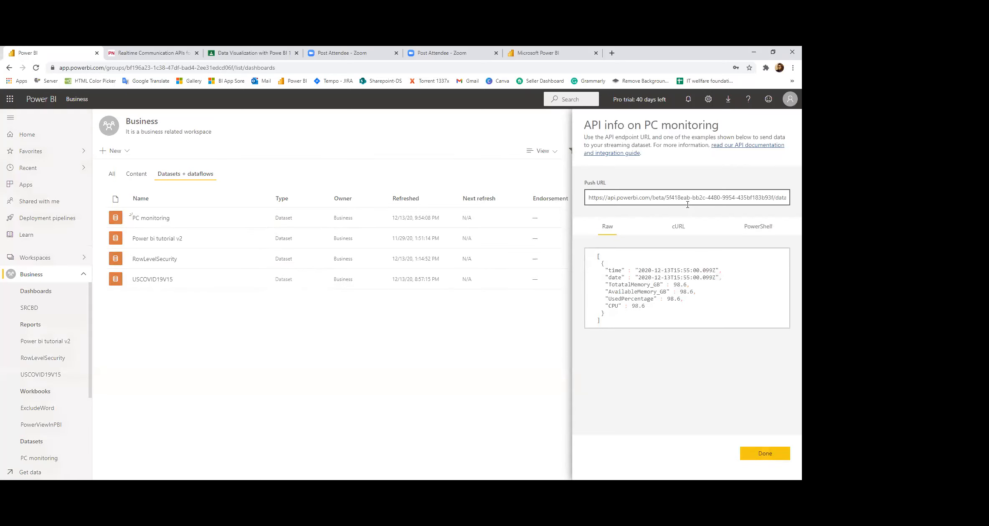
click(764, 228)
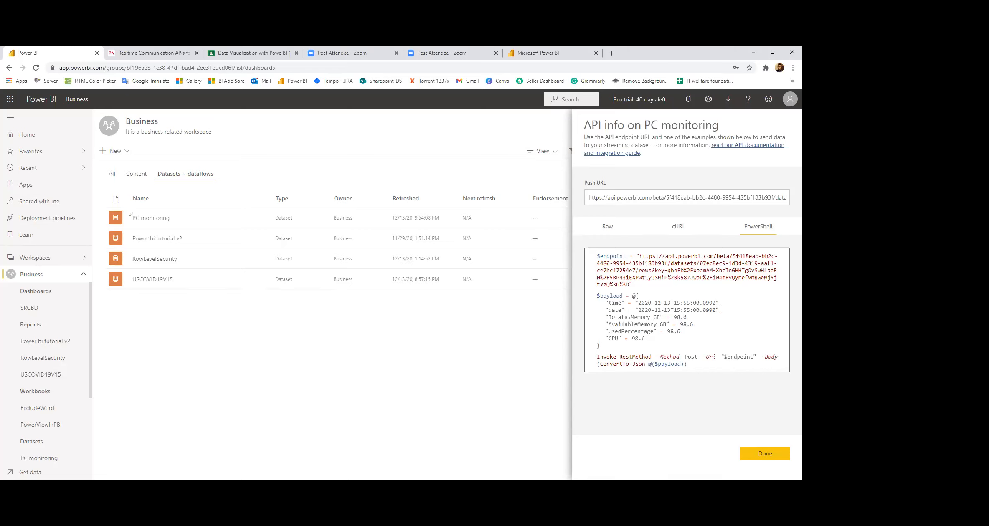
click(642, 258)
key(ctrl+a)
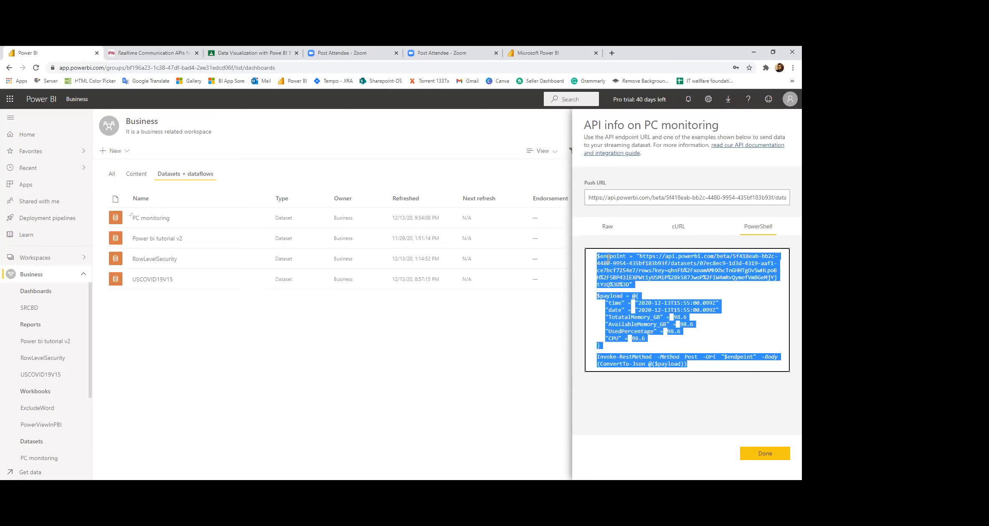
right_click(643, 305)
click(647, 312)
Close the API info panel and dismiss the dataset's options menu
key(super)
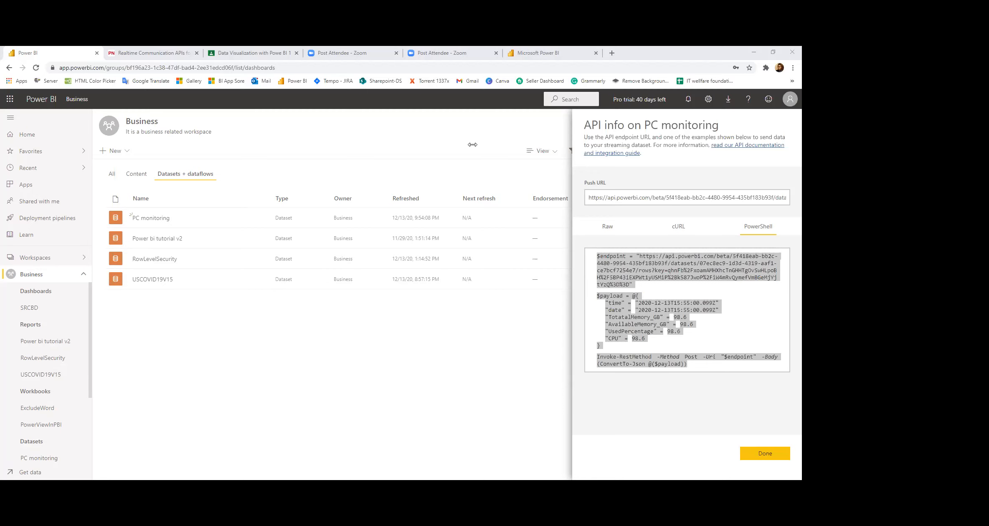
click(788, 266)
click(767, 456)
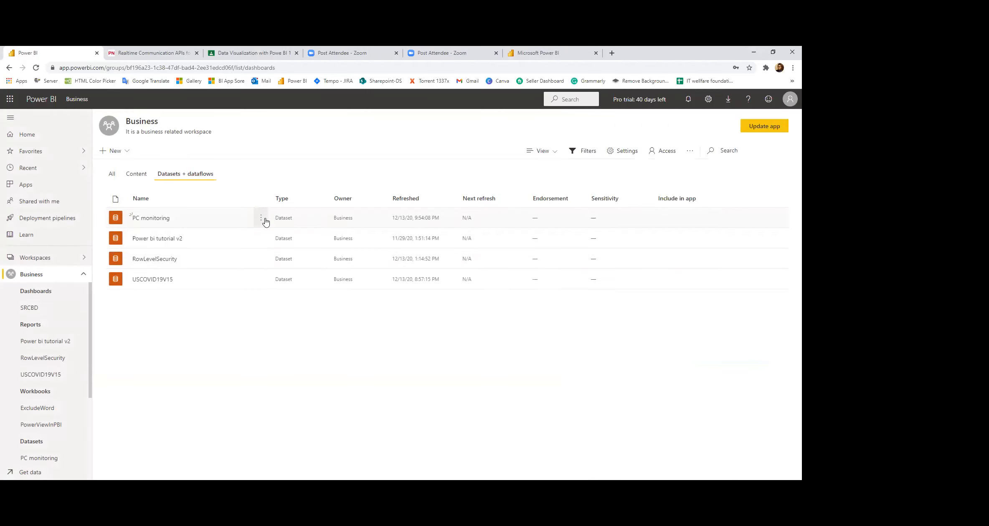
click(261, 218)
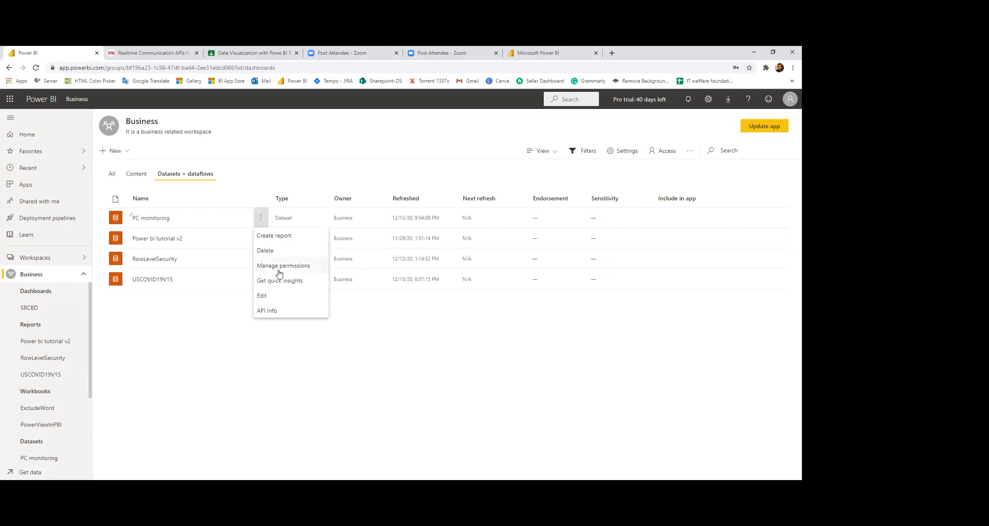
click(200, 300)
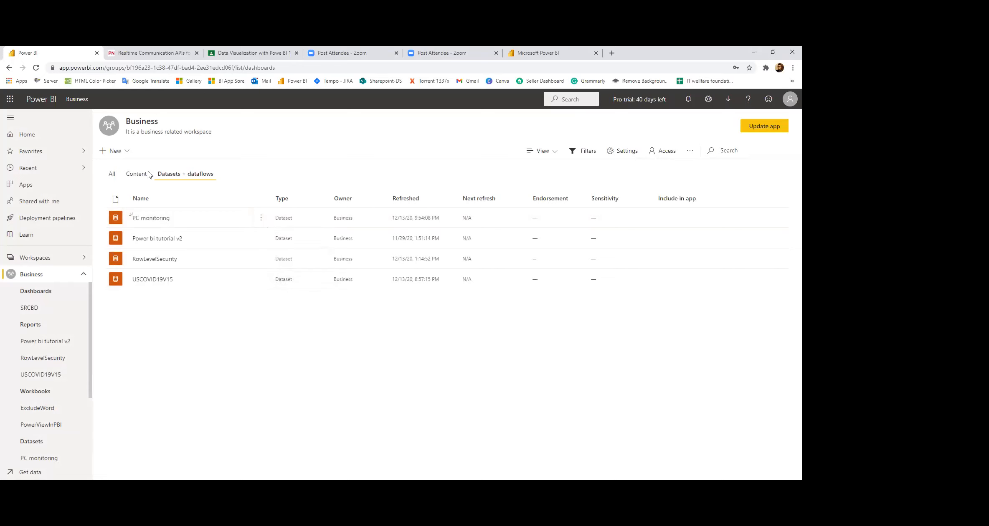
Create a new dashboard named 'PC monitoring'
click(113, 152)
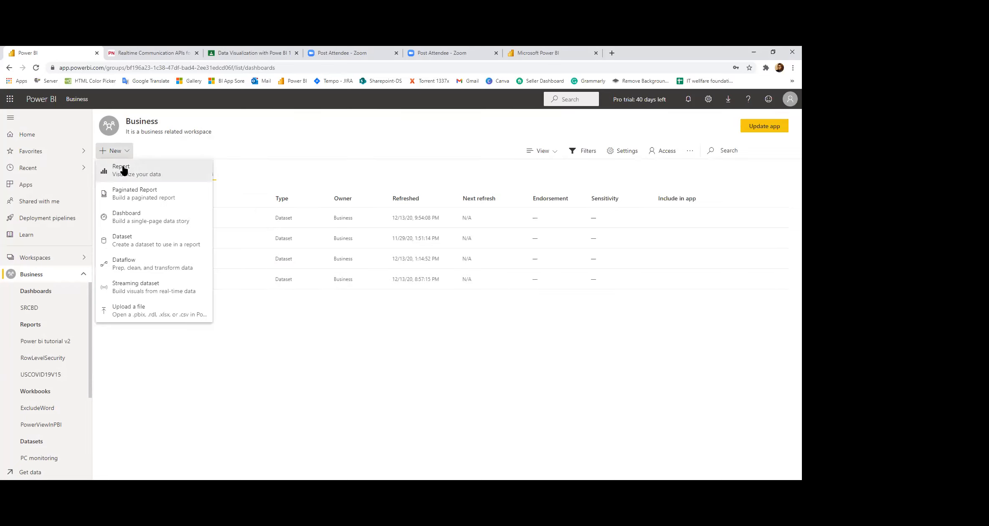
click(137, 215)
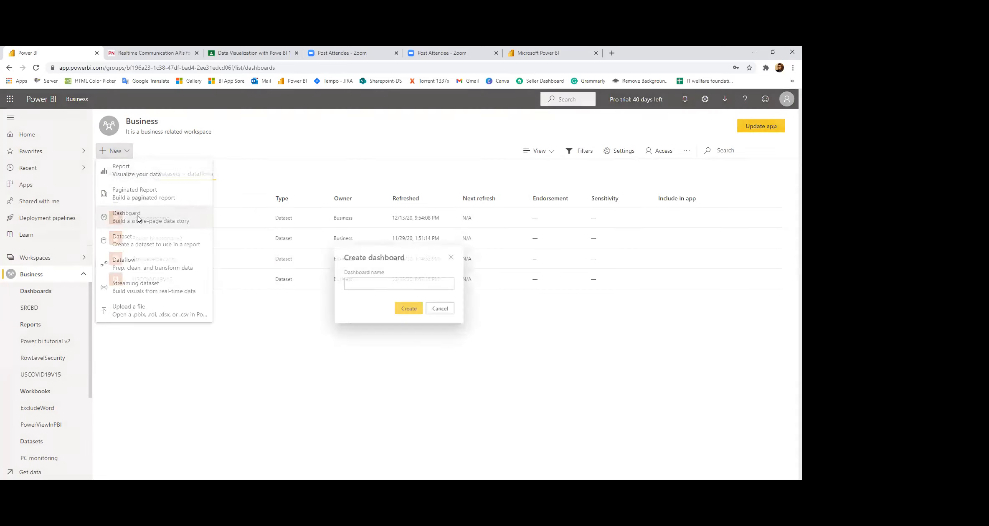
click(387, 282)
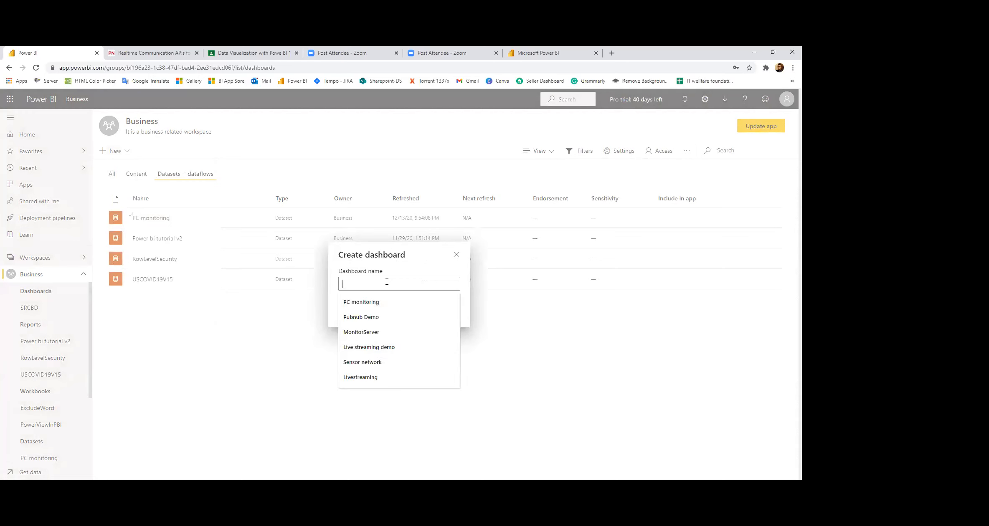
text(PC moni)
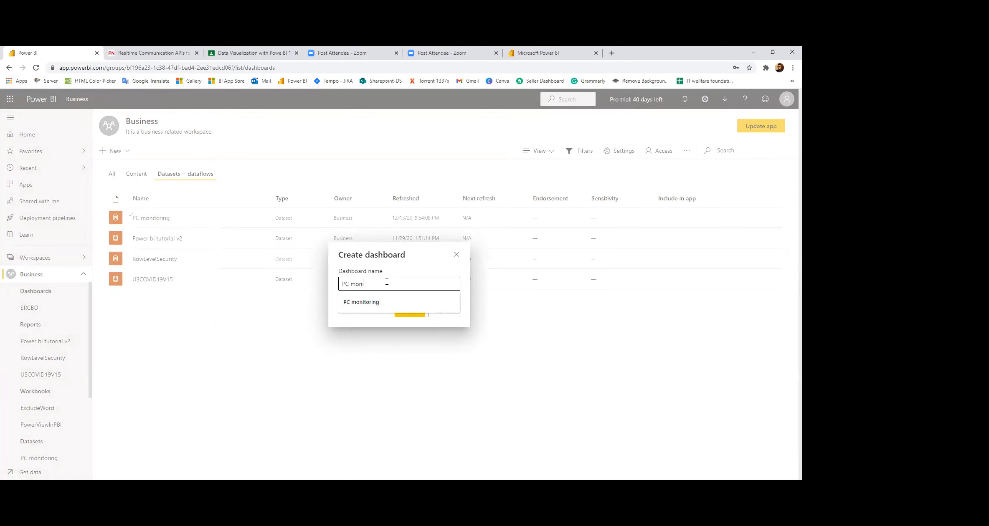
text(toring)
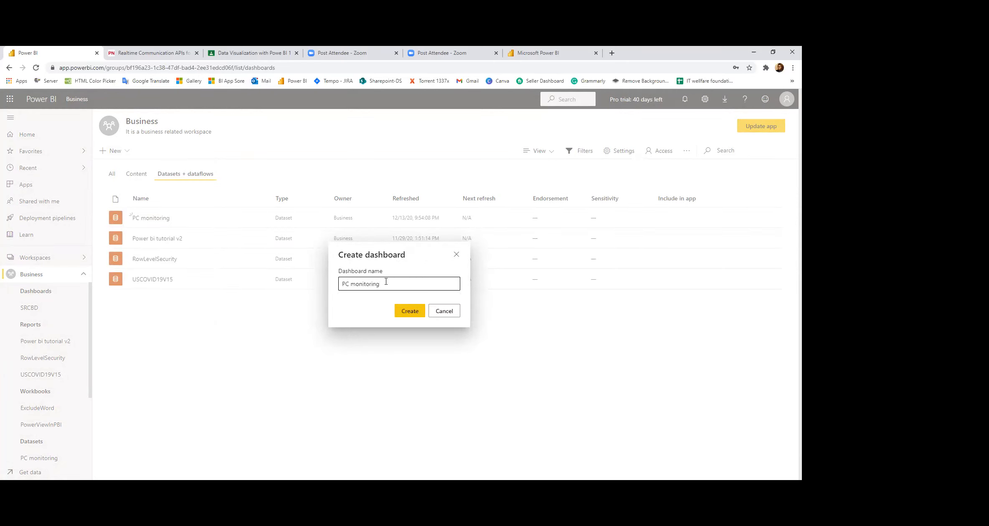
click(397, 309)
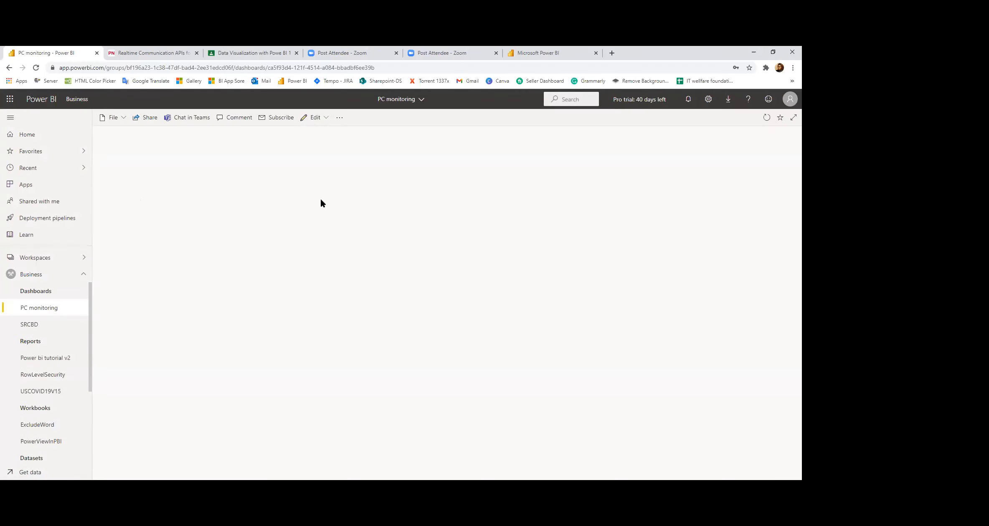
click(311, 117)
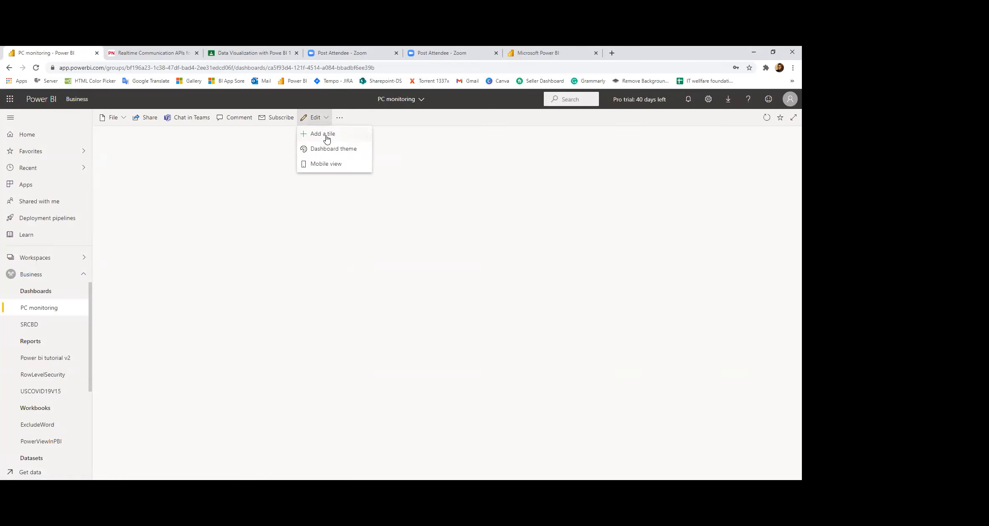
Add a custom streaming Card tile from the PC monitoring dataset showing CPU
click(629, 361)
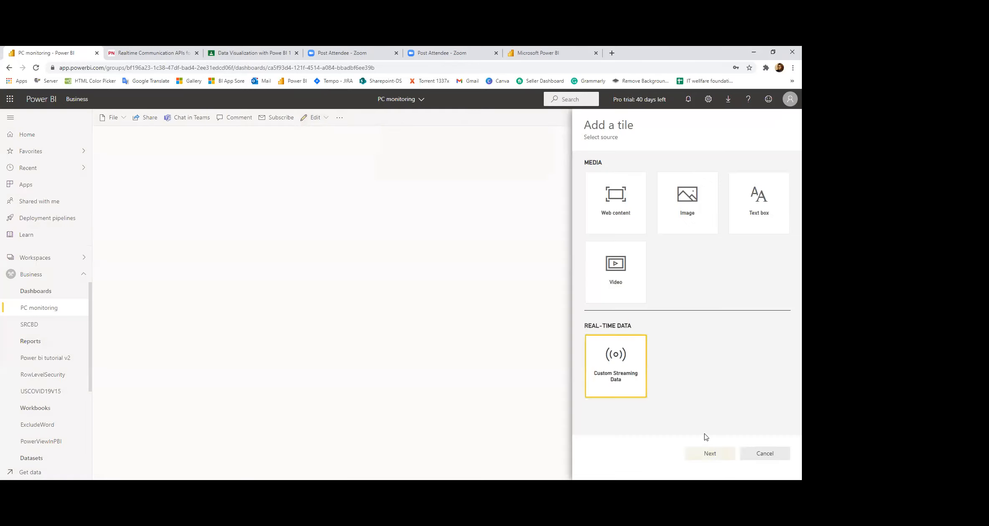
click(693, 451)
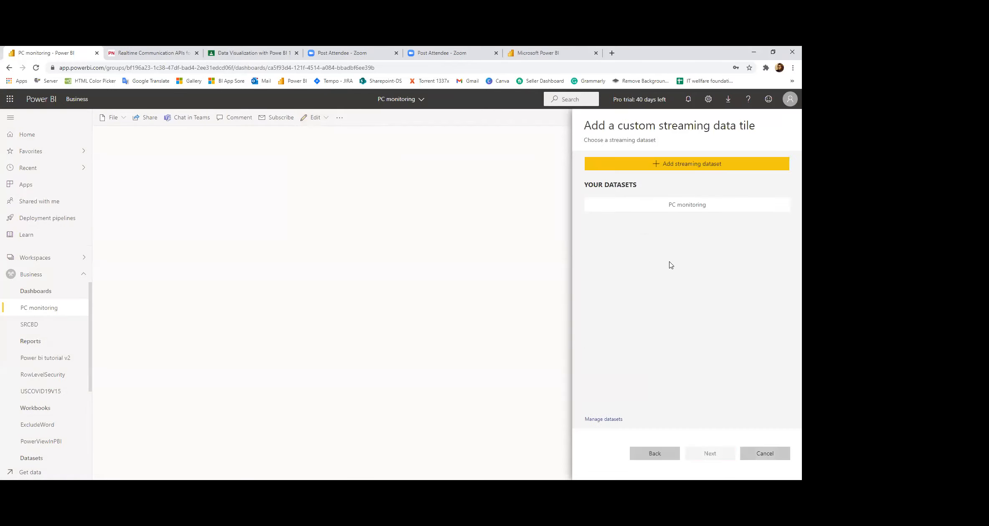
click(678, 206)
click(713, 455)
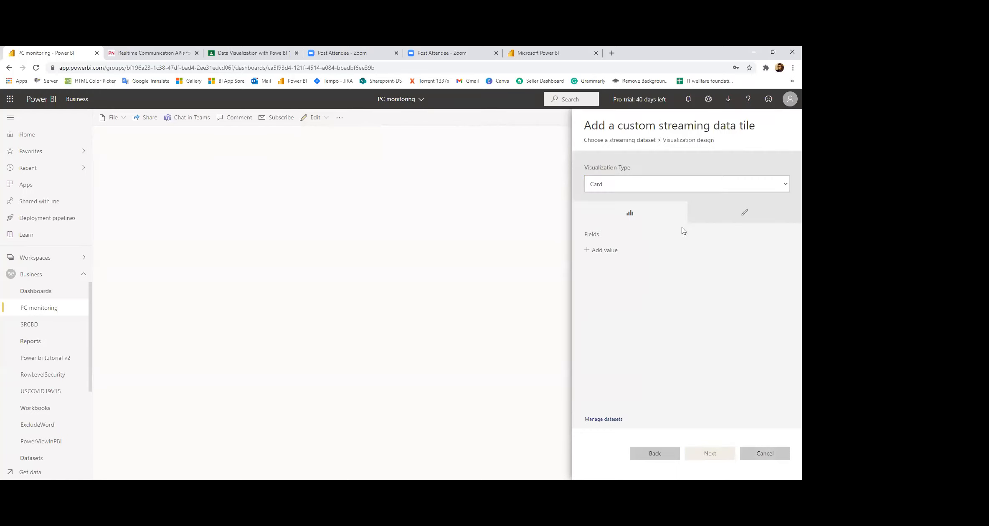
click(647, 184)
click(647, 184)
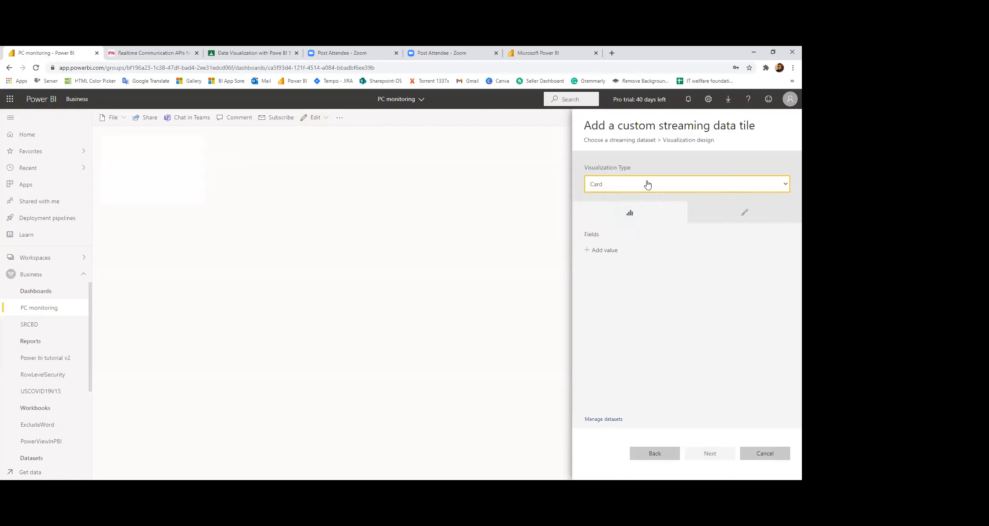
click(597, 253)
click(640, 257)
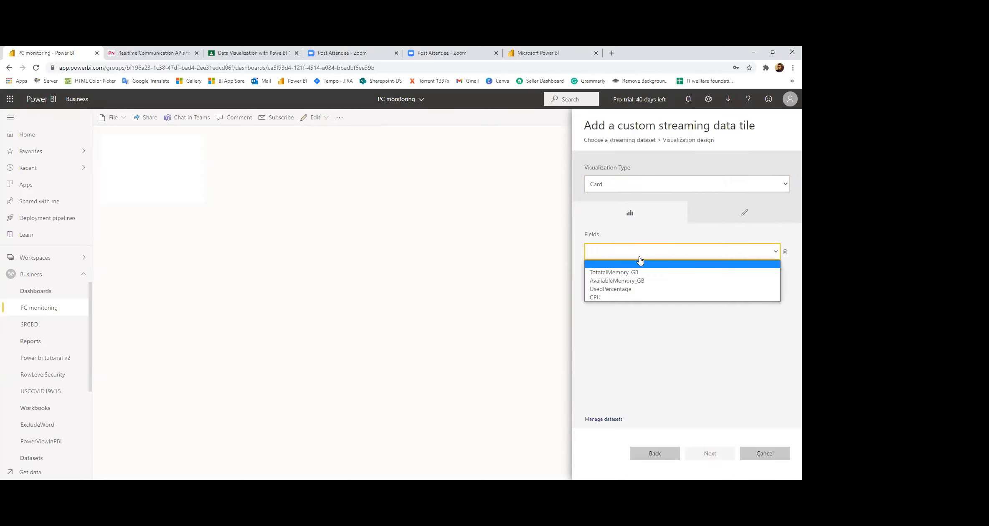
click(611, 296)
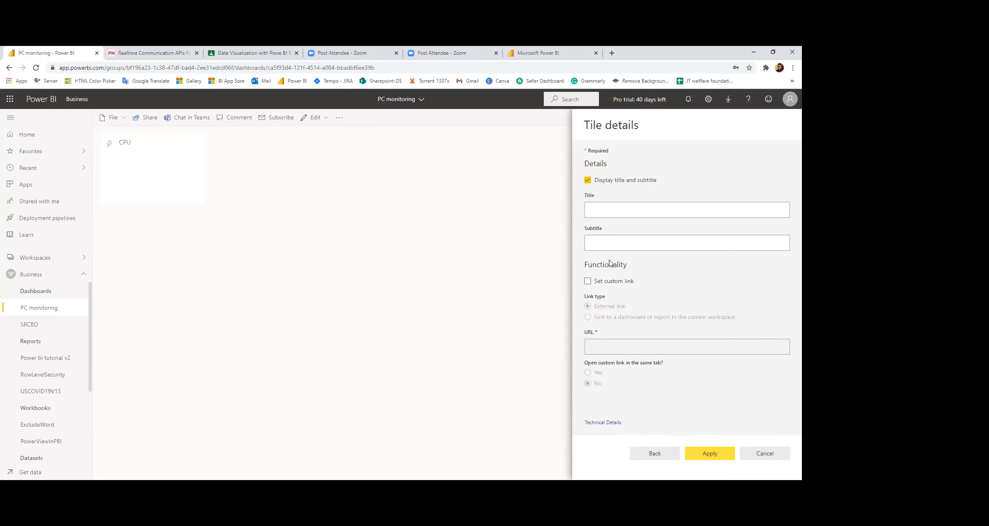
click(710, 455)
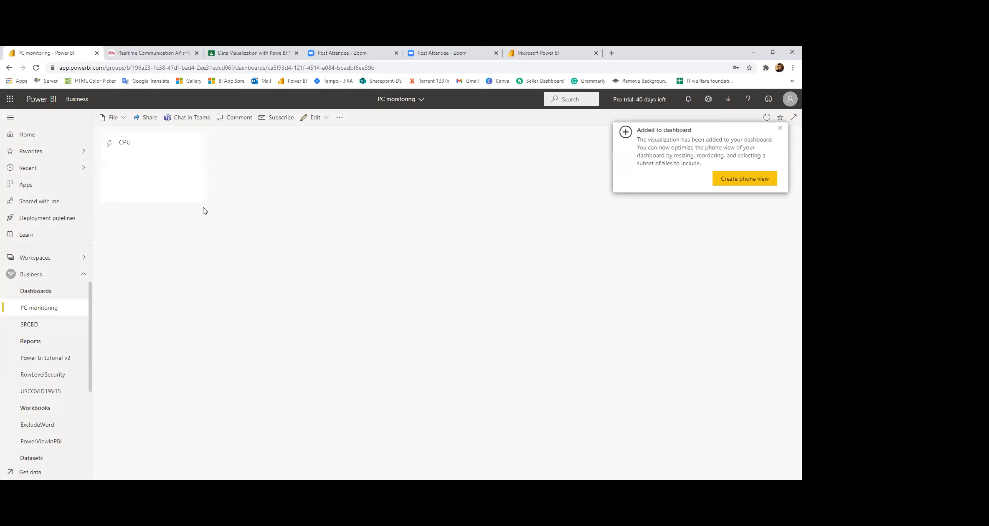
click(778, 130)
click(303, 121)
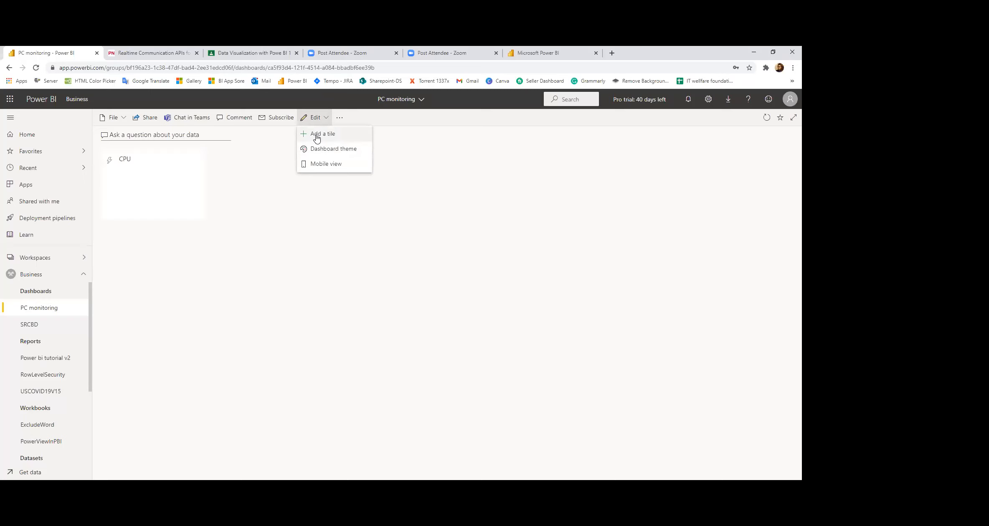
Start a custom streaming tile from PC monitoring as a Clustered column chart
click(318, 134)
click(638, 381)
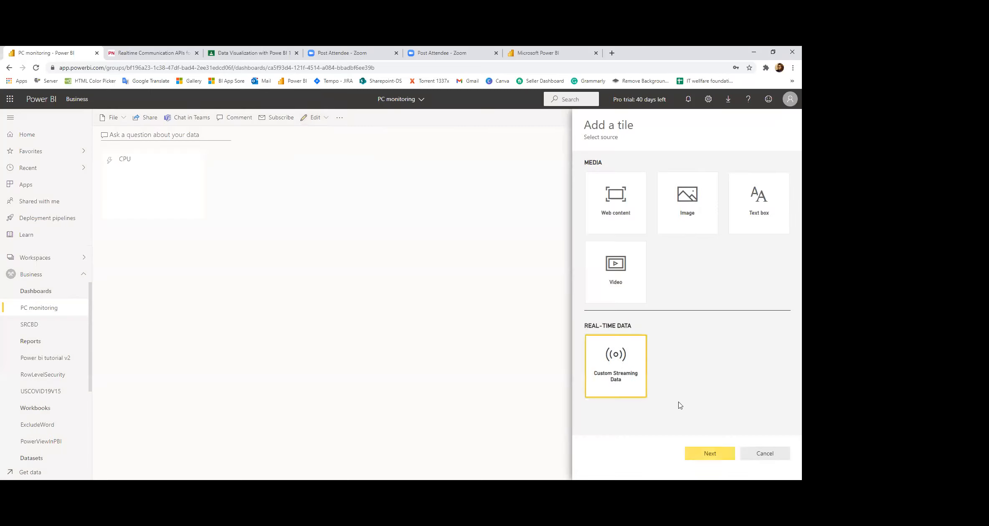
click(725, 456)
click(682, 210)
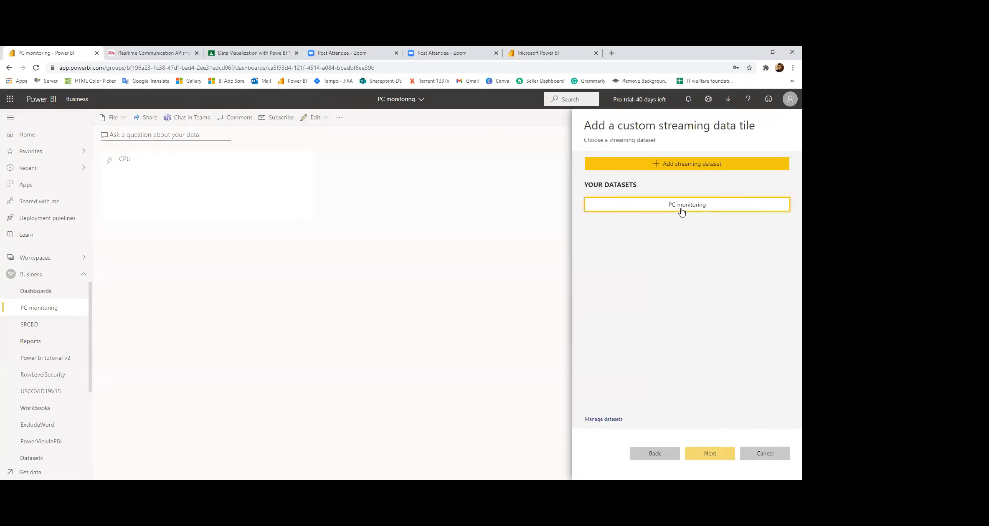
click(715, 454)
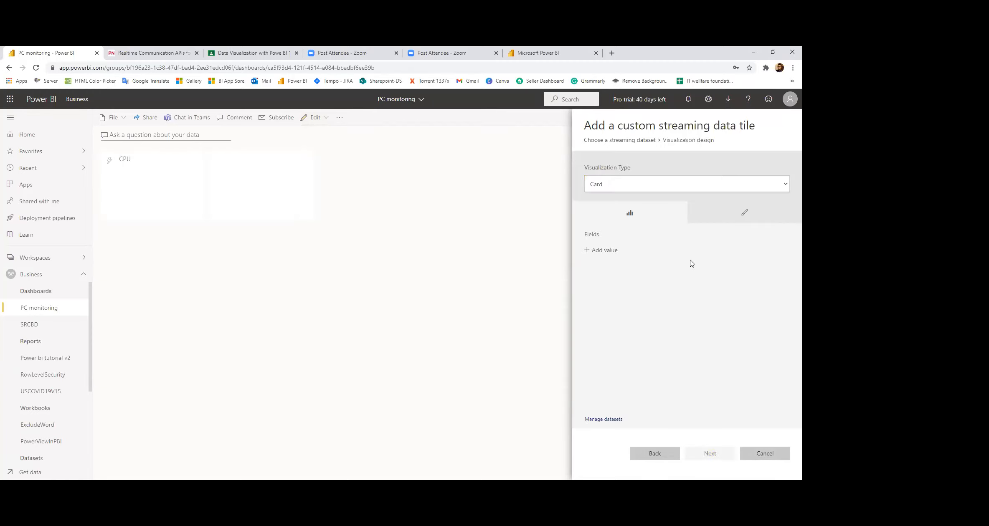
click(656, 184)
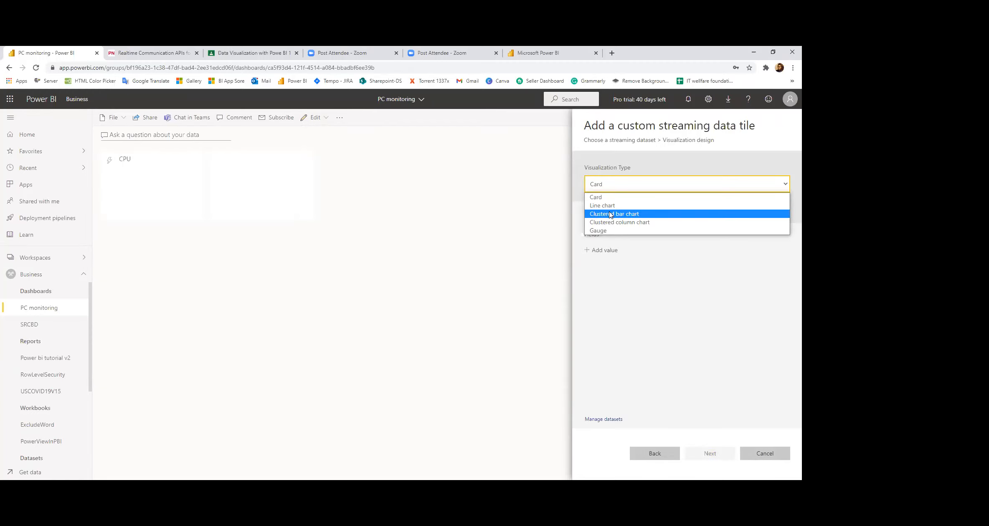
click(613, 224)
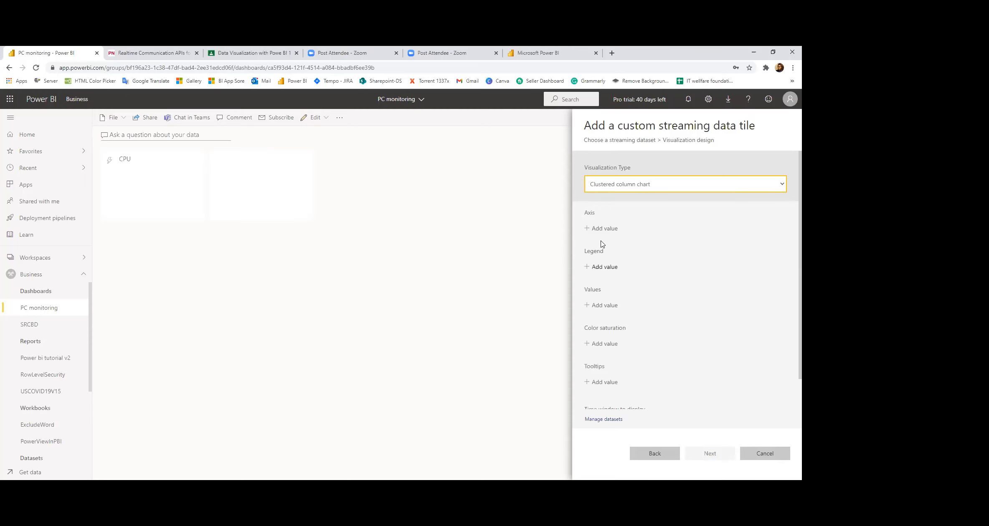
Use time as legend and CPU as values, then add the chart to the dashboard
click(604, 267)
click(613, 271)
click(613, 291)
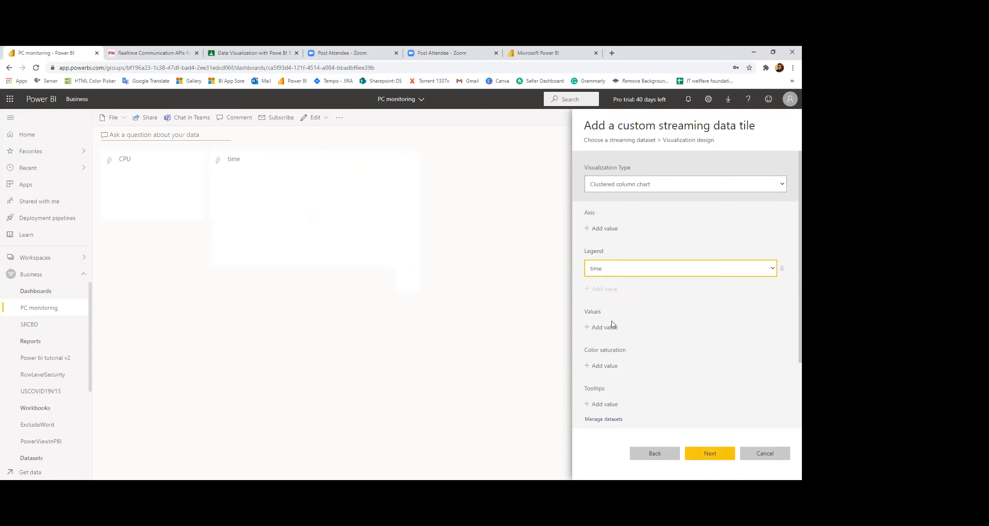
click(607, 330)
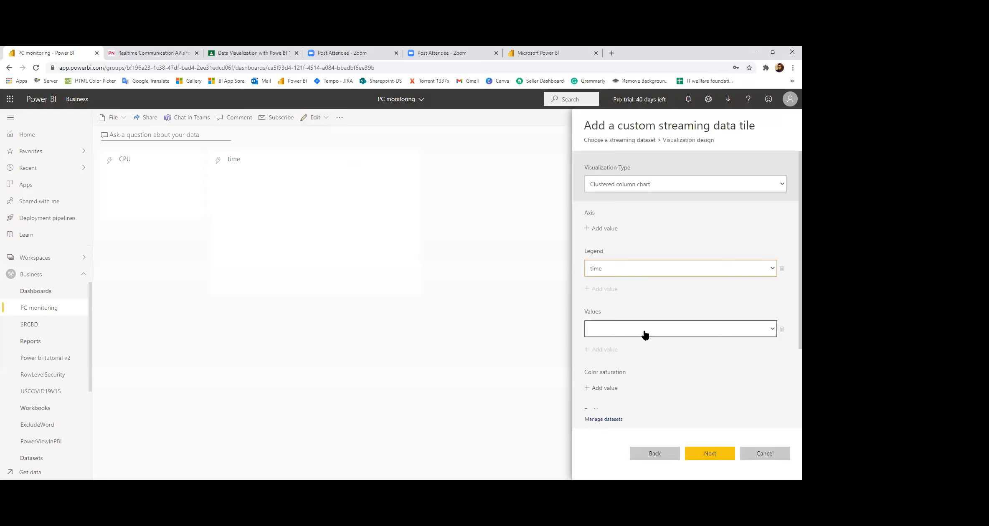
click(641, 333)
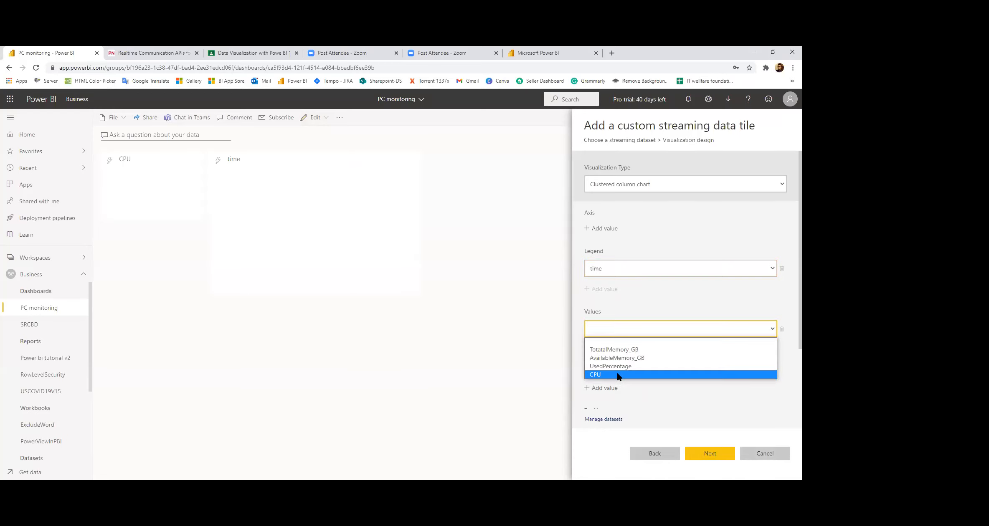
click(618, 375)
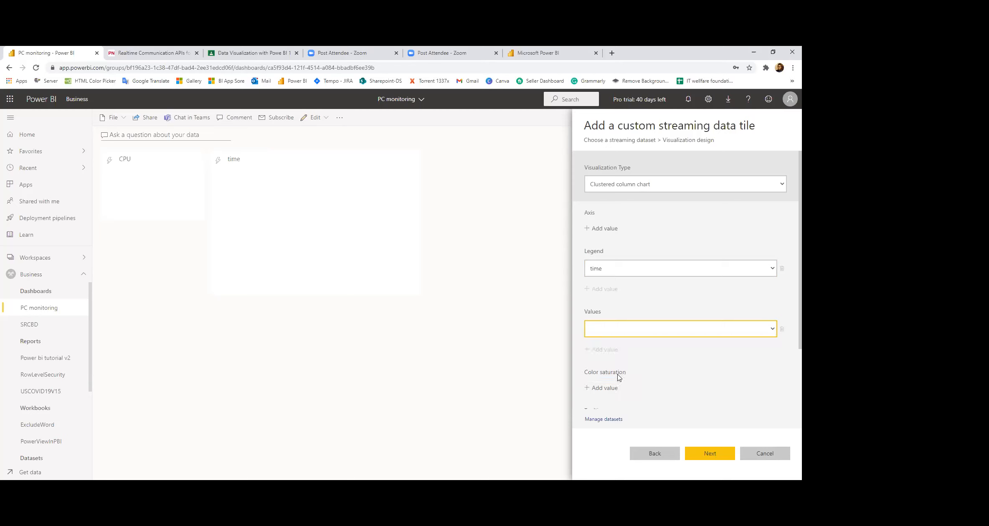
click(712, 456)
click(696, 456)
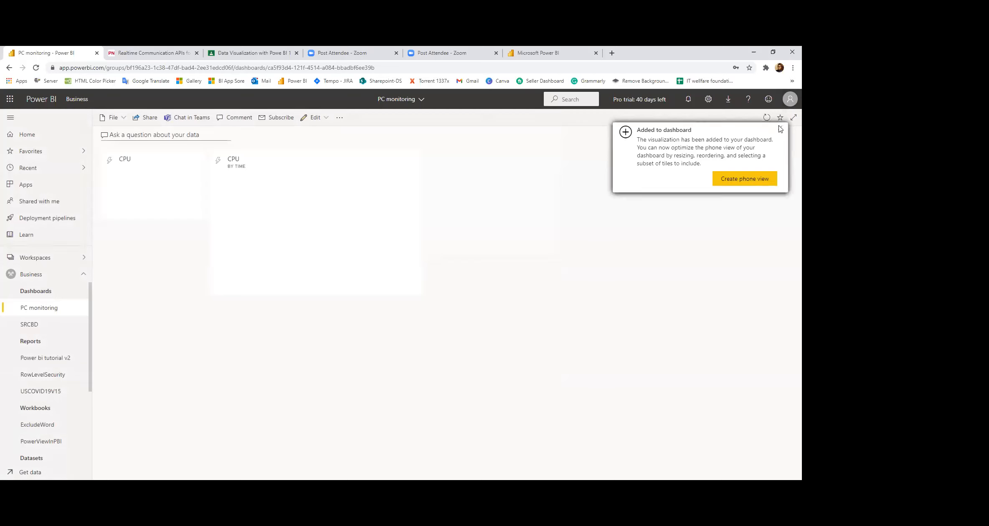
click(315, 117)
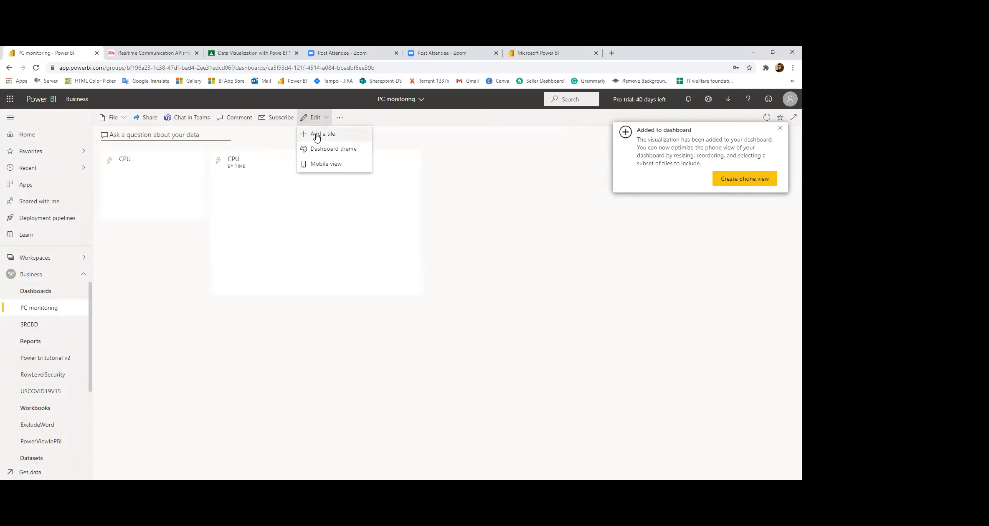
Start another custom streaming tile from PC monitoring as a Gauge
click(319, 134)
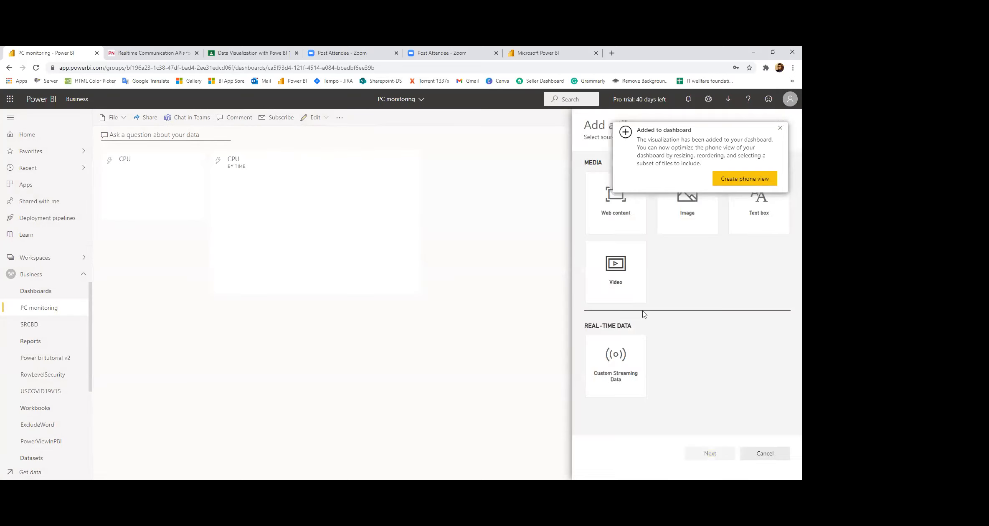
click(779, 128)
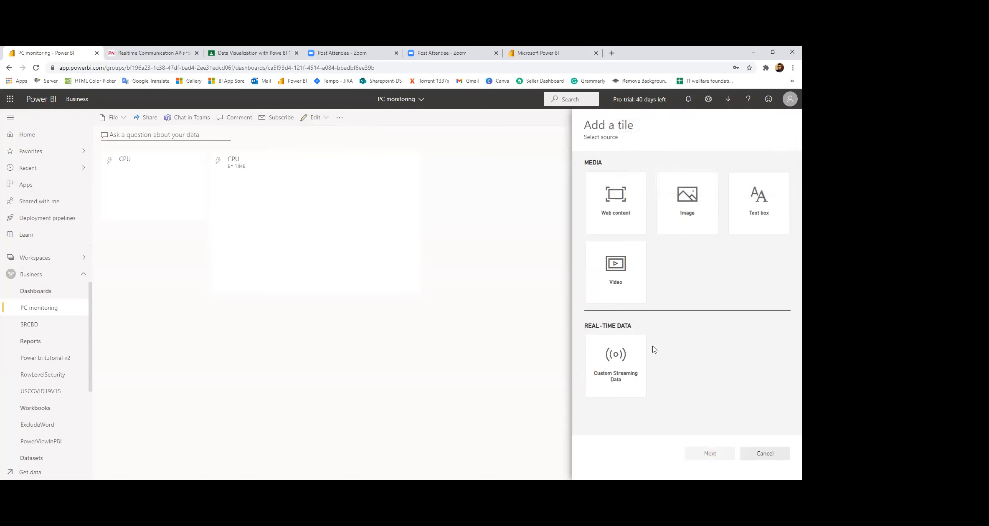
click(614, 378)
click(709, 453)
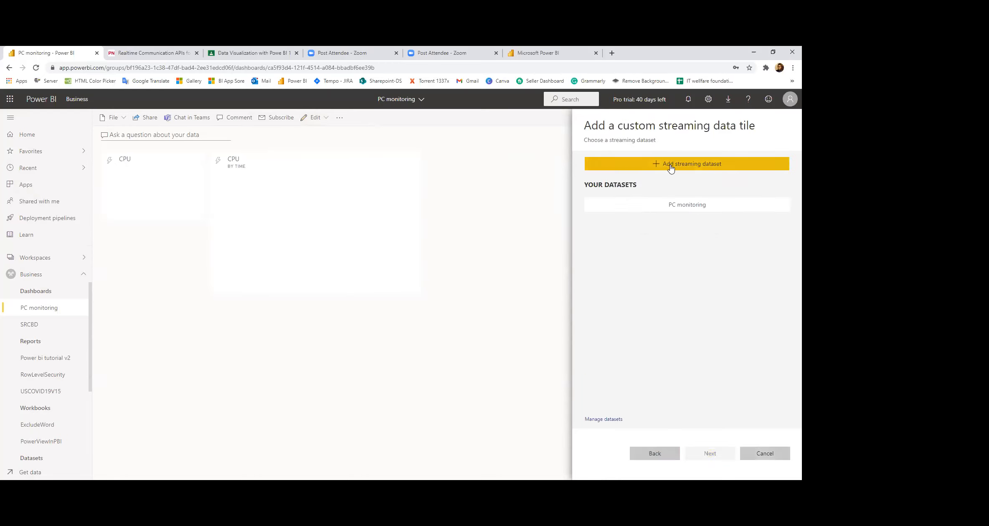
click(681, 207)
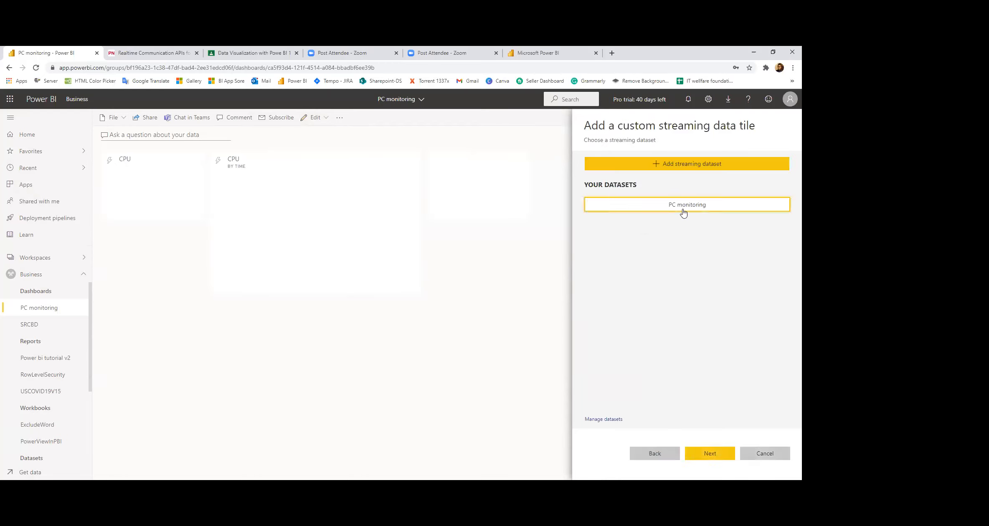
click(710, 454)
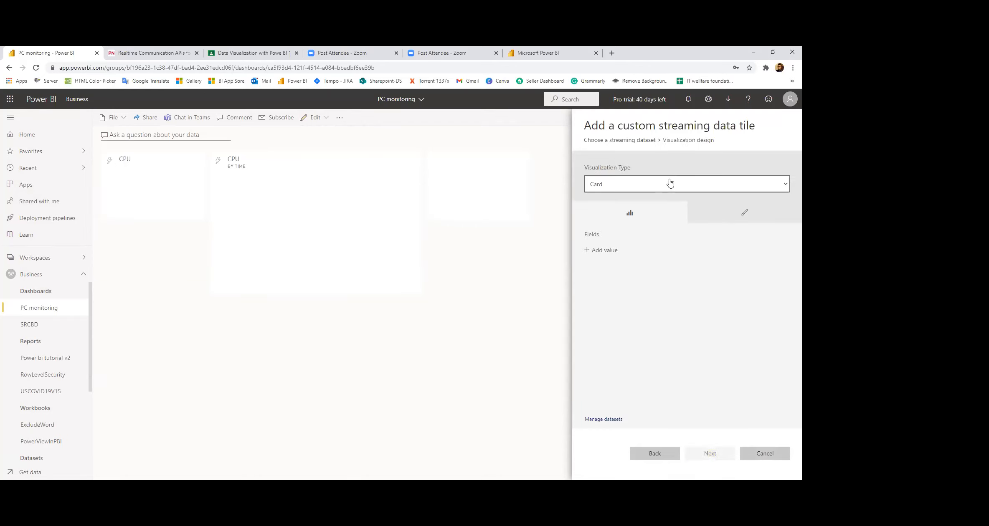
click(670, 184)
click(613, 231)
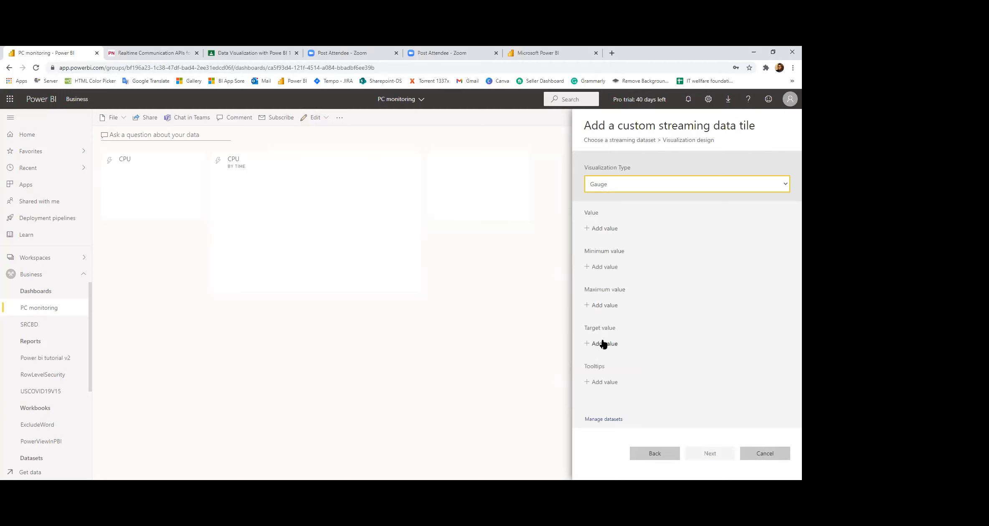
Set the gauge value to UsedPercentage and add it to the dashboard
click(608, 229)
click(622, 234)
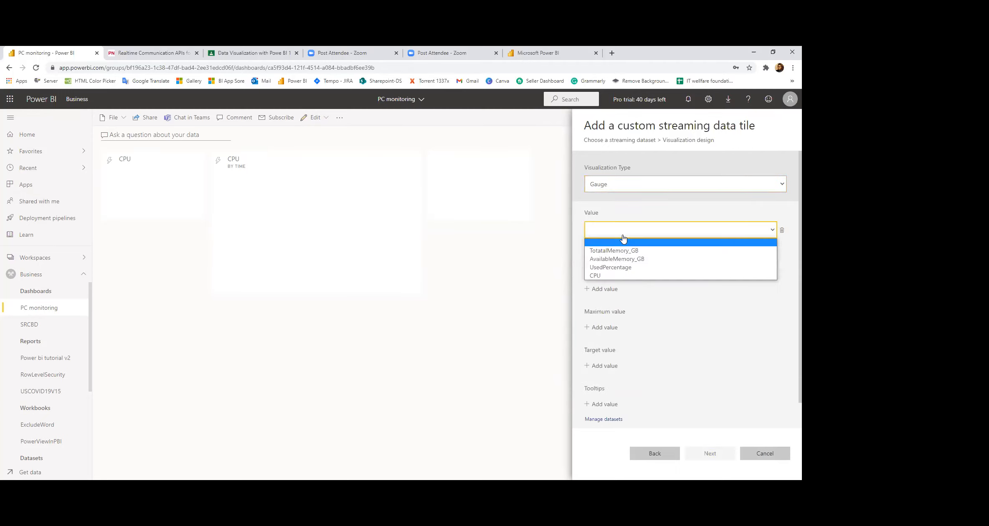
click(611, 267)
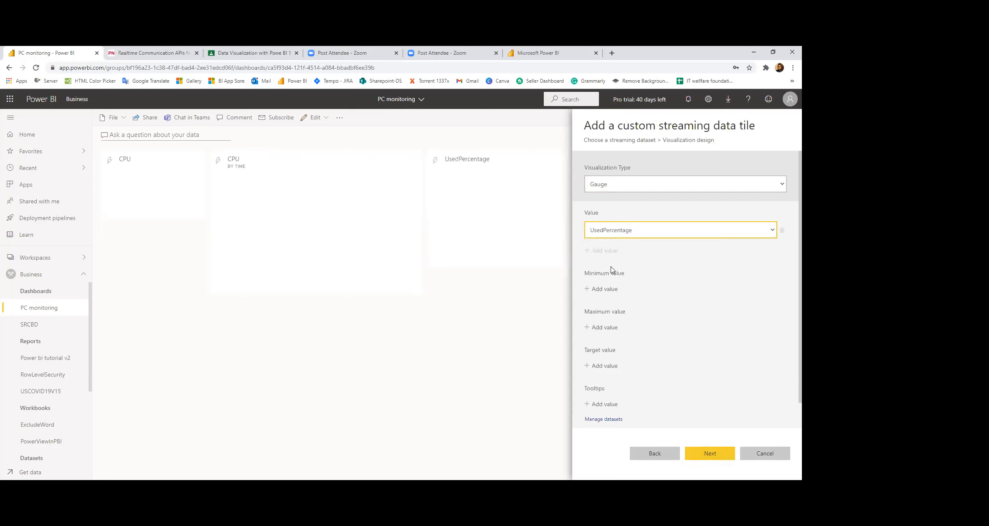
click(710, 459)
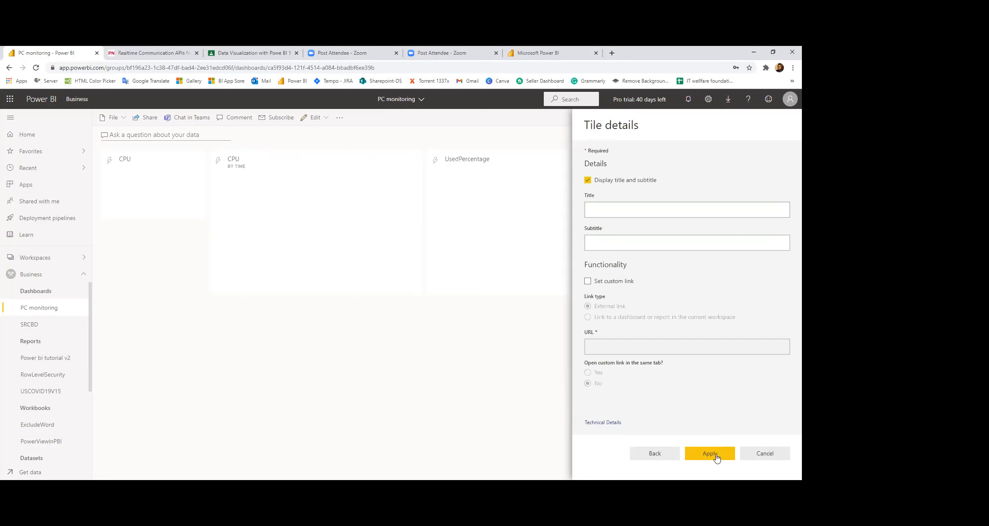
click(716, 458)
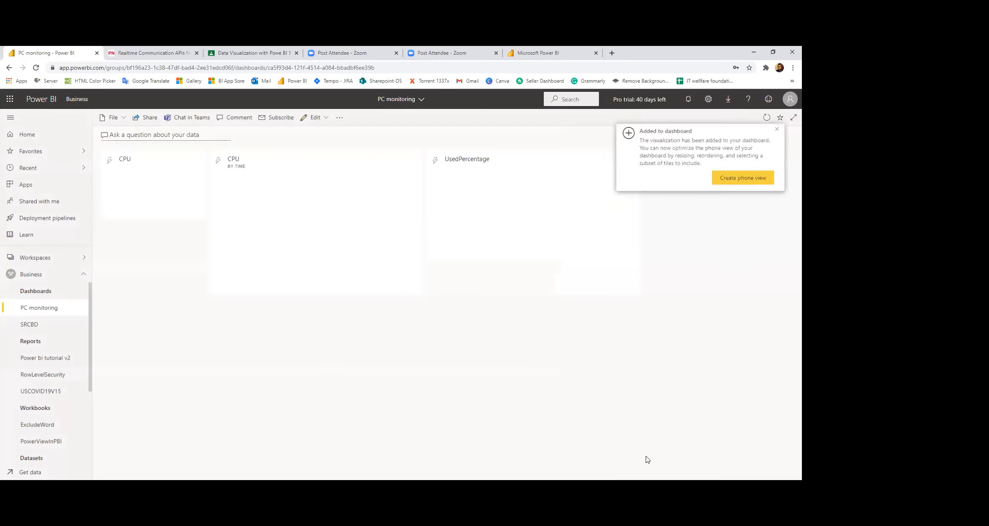
click(781, 130)
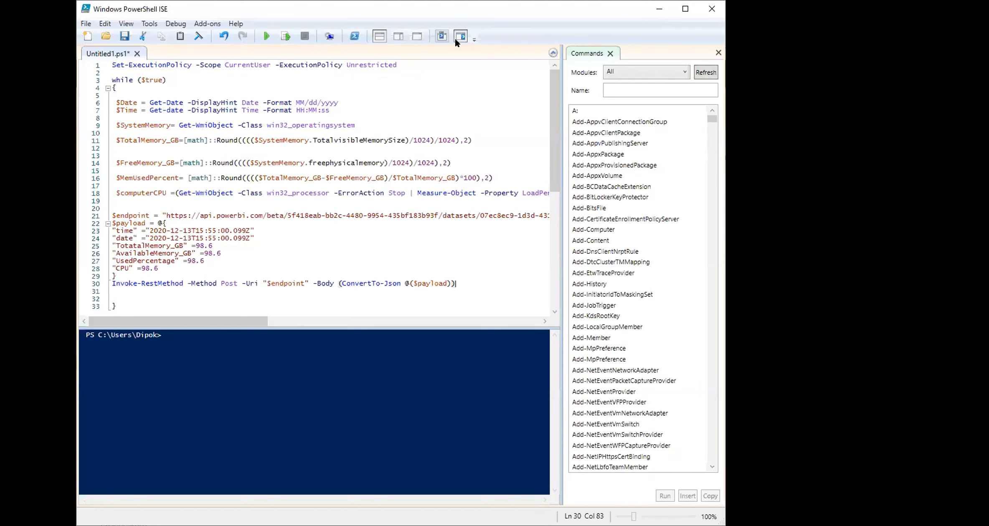
Maximize the ISE window and review the endpoint and payload-posting lines 20–30 of the script
double_click(454, 15)
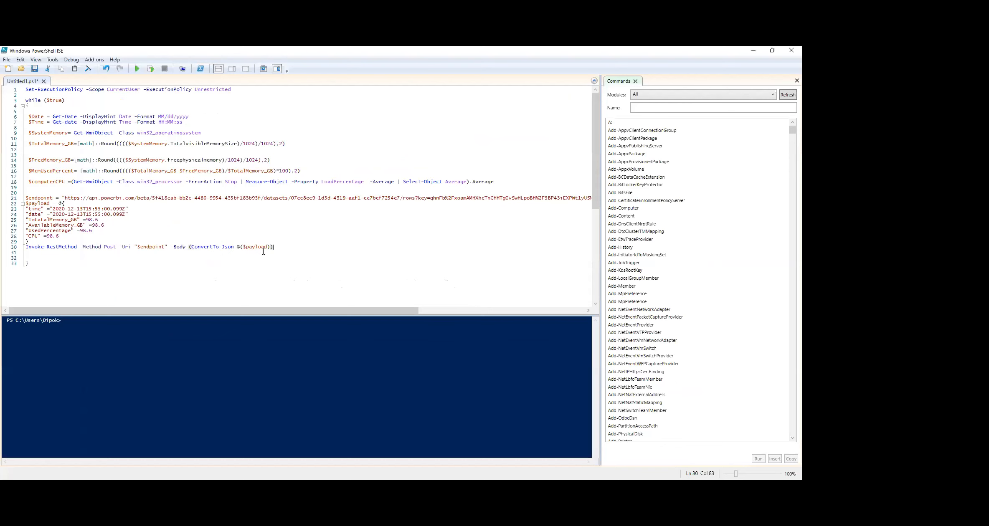
click(216, 265)
drag(26, 193, 280, 248)
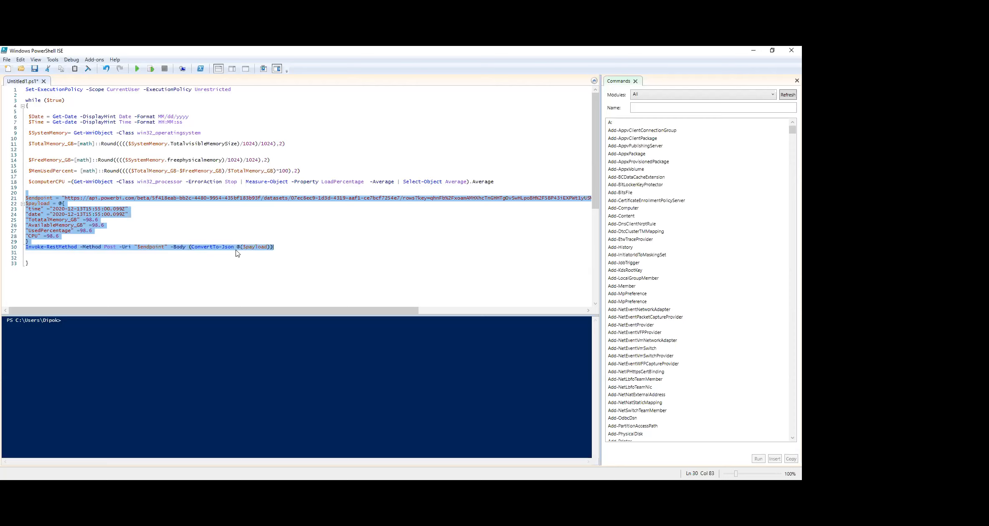
click(98, 266)
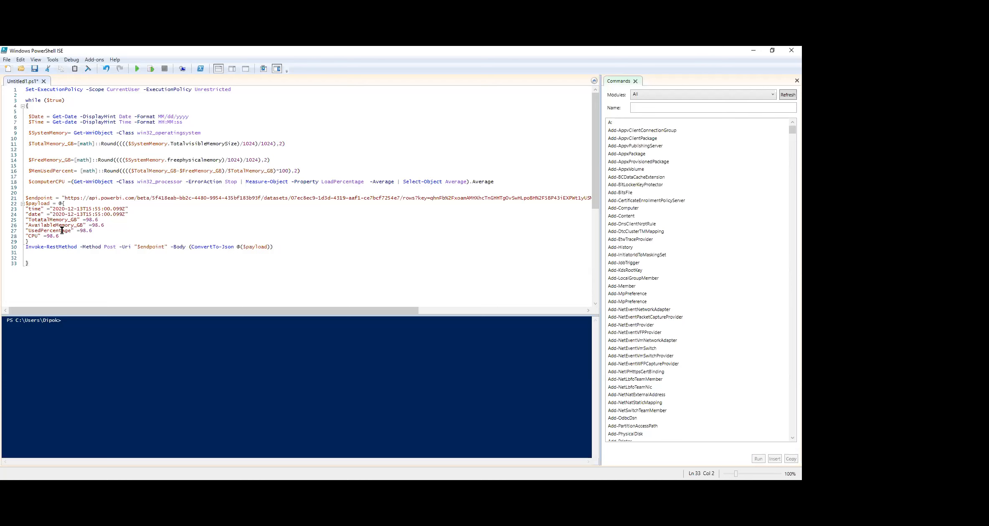
Run the monitoring script and allow the execution policy change with Yes to All
click(136, 74)
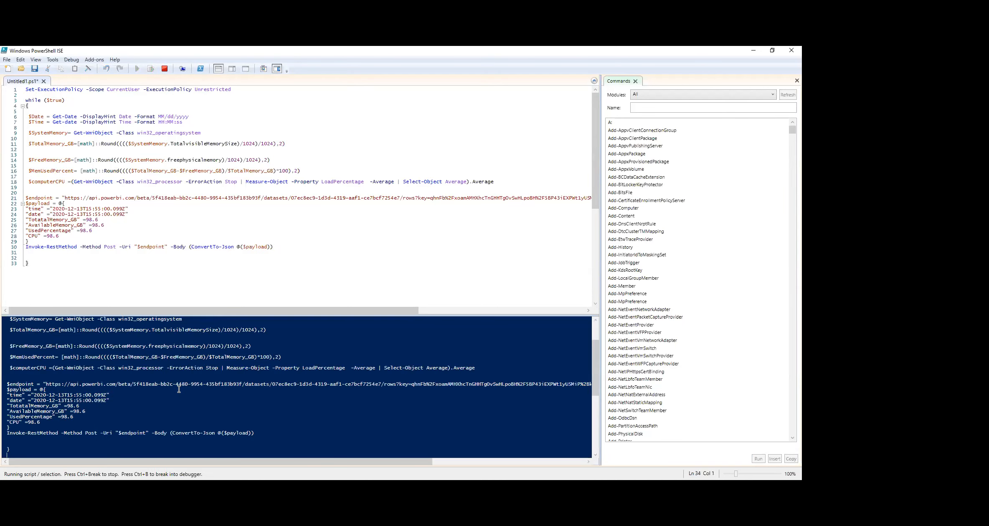
scroll(179, 389, down, 3)
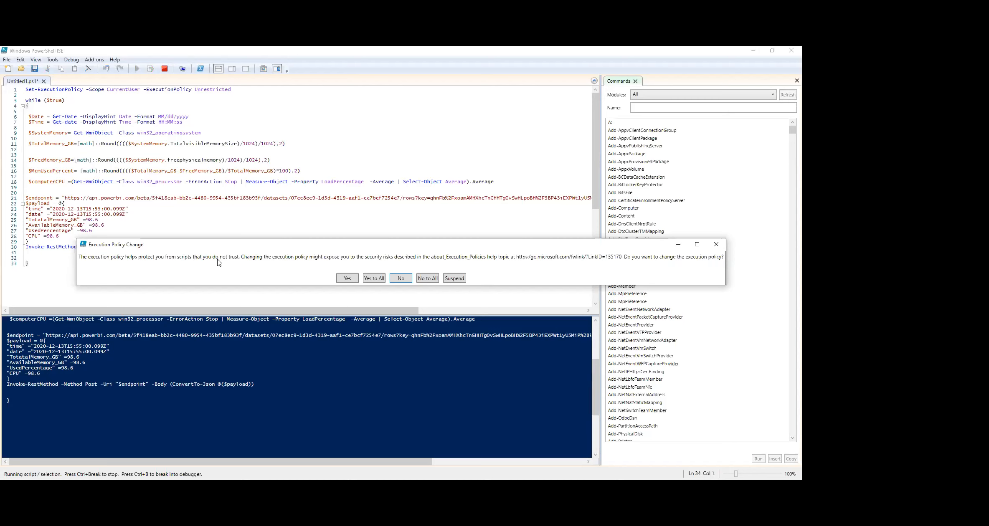
click(374, 278)
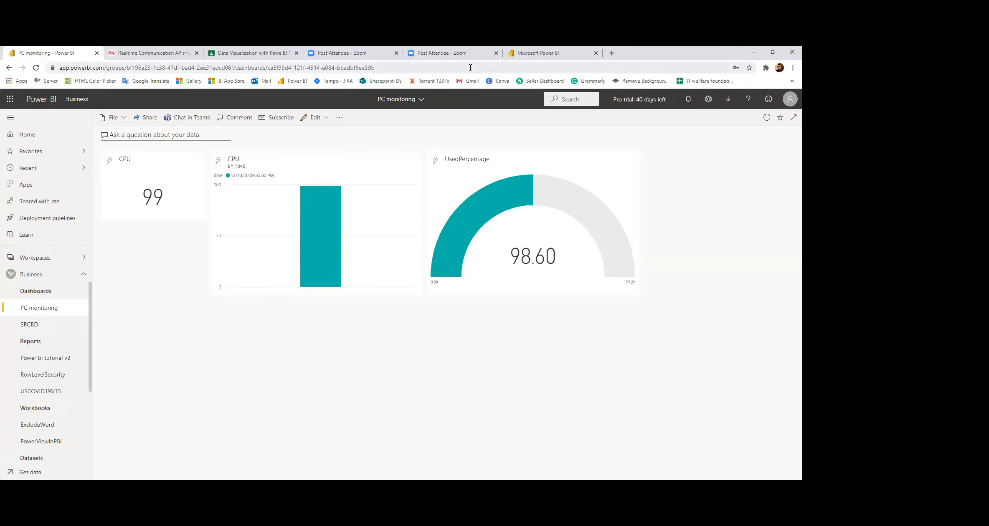
Compare the dashboard's fixed CPU 99 reading against the running script, ending in the ISE
key(alt+Tab)
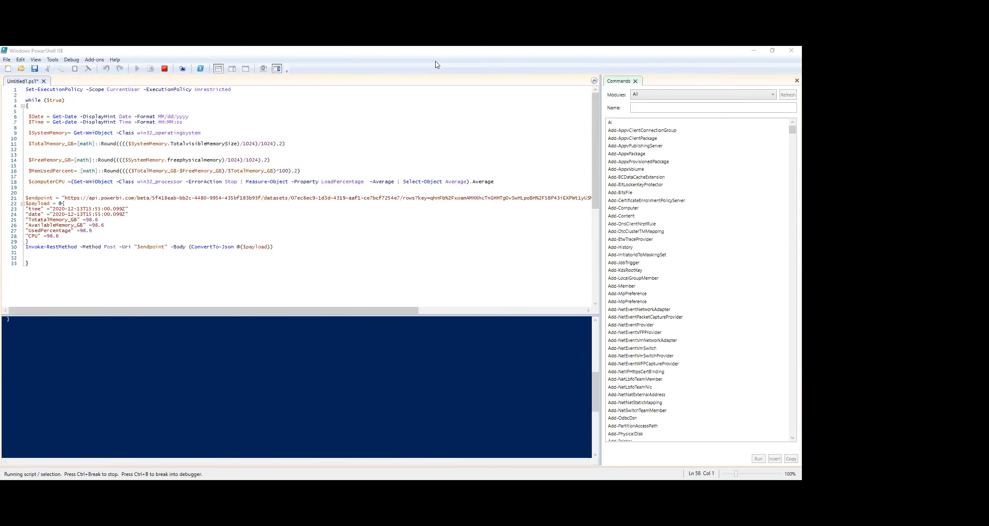
key(alt+Tab)
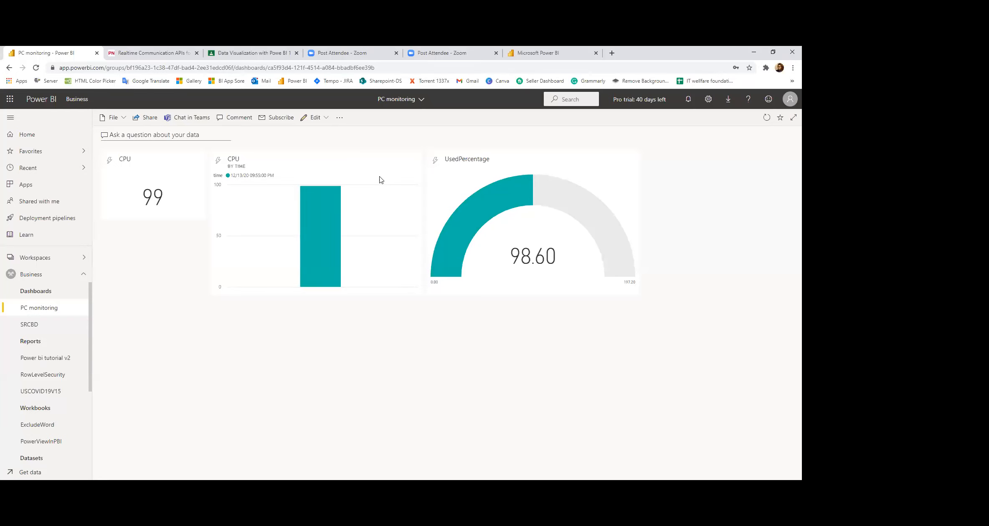
key(alt+Tab)
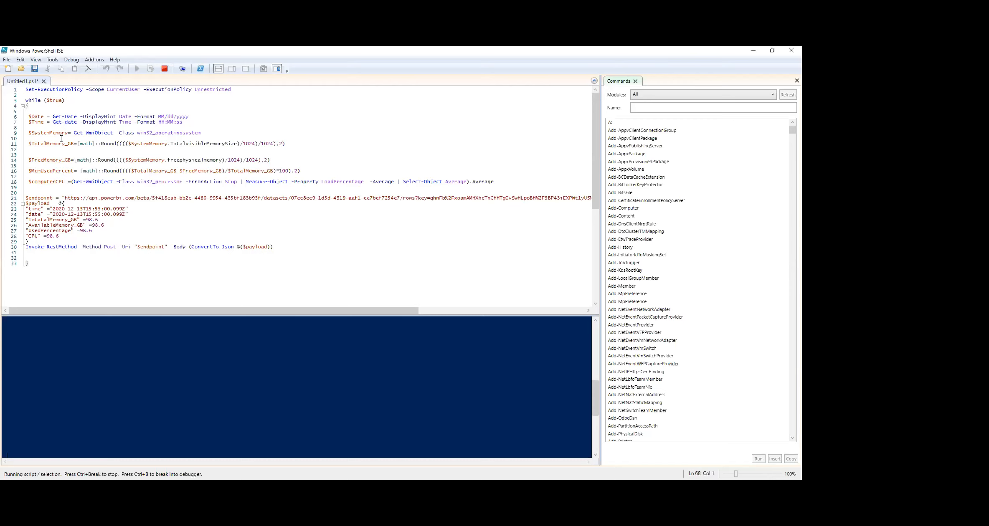
Replace the hard-coded time and date payload values on lines 23–24 with $Time and $Date
click(33, 122)
double_click(32, 122)
key(ctrl+c)
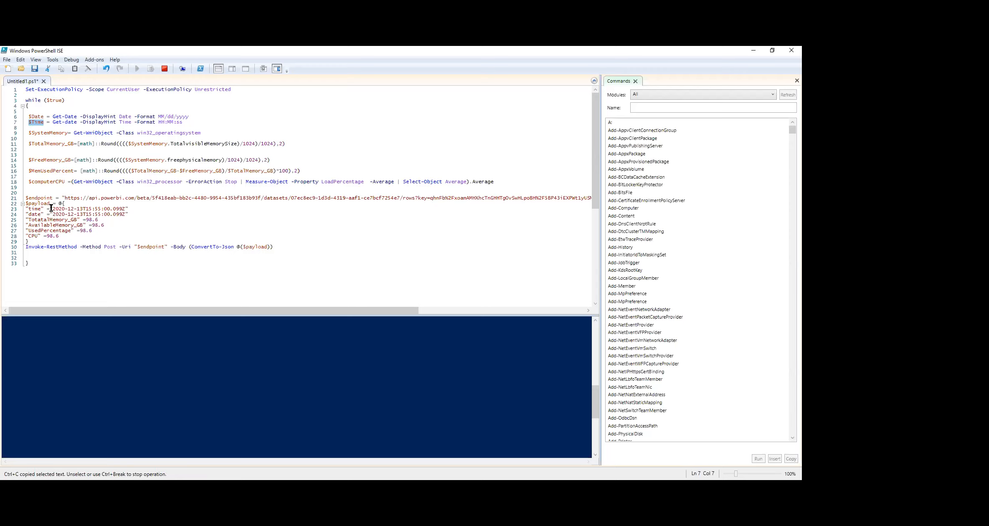
drag(51, 208, 137, 207)
key(ctrl+v)
drag(29, 118, 44, 118)
drag(50, 208, 65, 209)
key(ctrl+v)
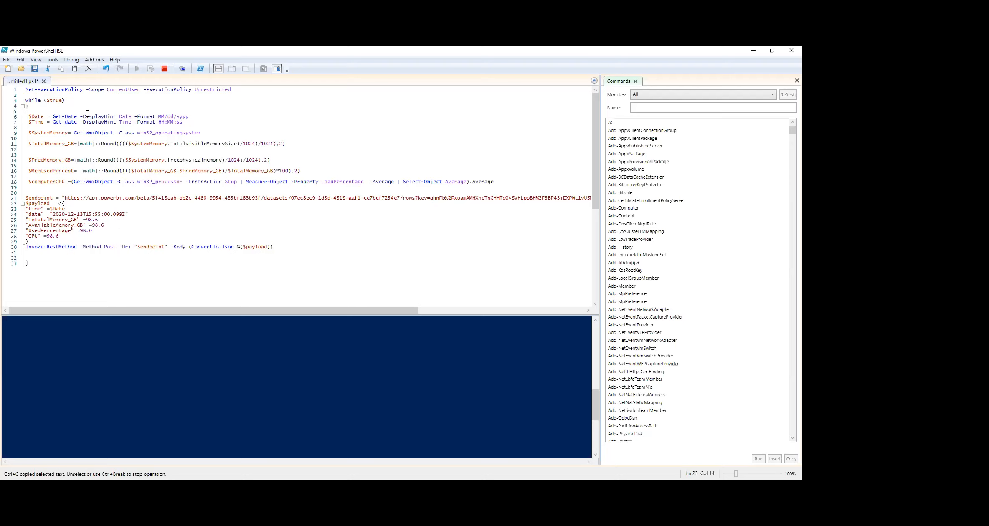
key(ctrl+z)
click(50, 214)
drag(50, 214, 128, 213)
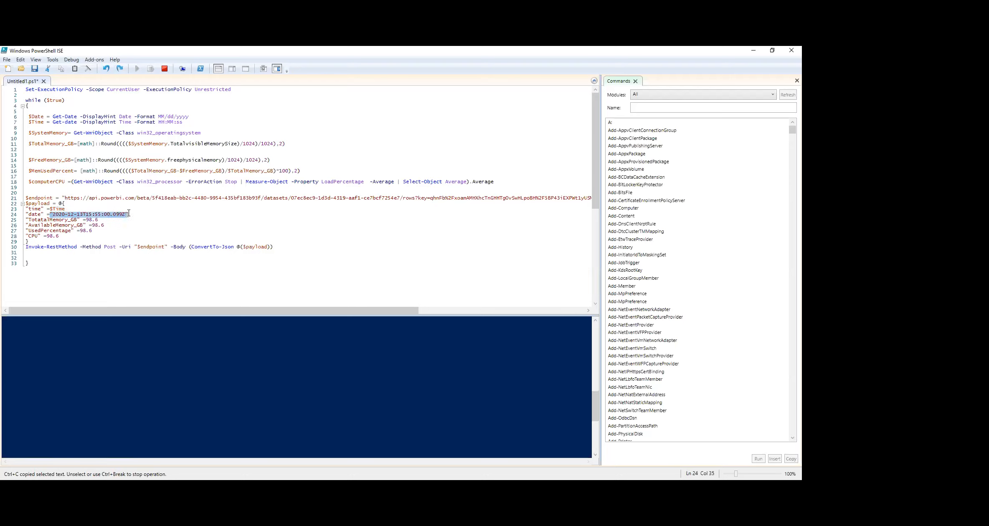
key(ctrl+v)
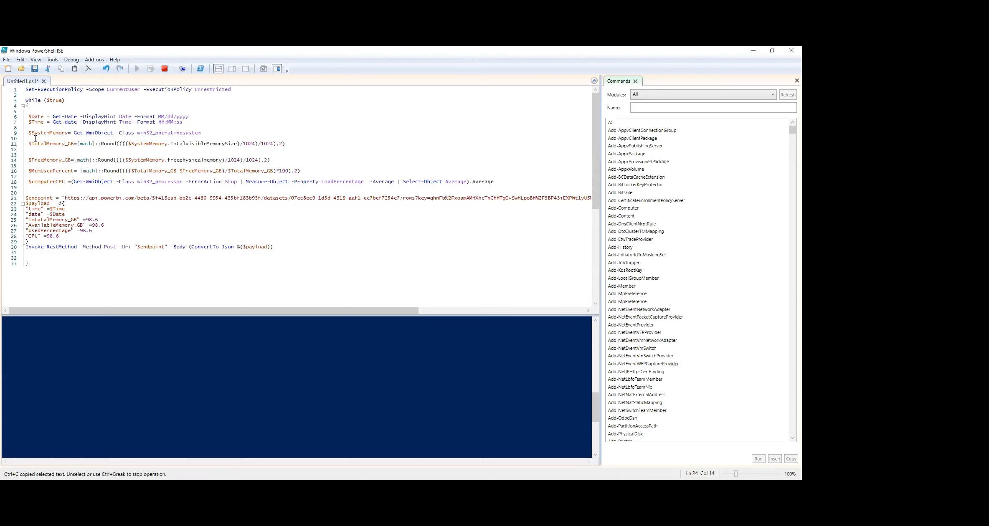
Replace the fixed 98.6 memory values with $TotalMemory_GB, $FreeMemory_GB and $MemUsedPercent
drag(28, 144, 74, 144)
drag(86, 219, 132, 223)
key(ctrl+v)
drag(28, 160, 72, 161)
drag(92, 225, 118, 225)
key(ctrl+v)
drag(30, 172, 74, 171)
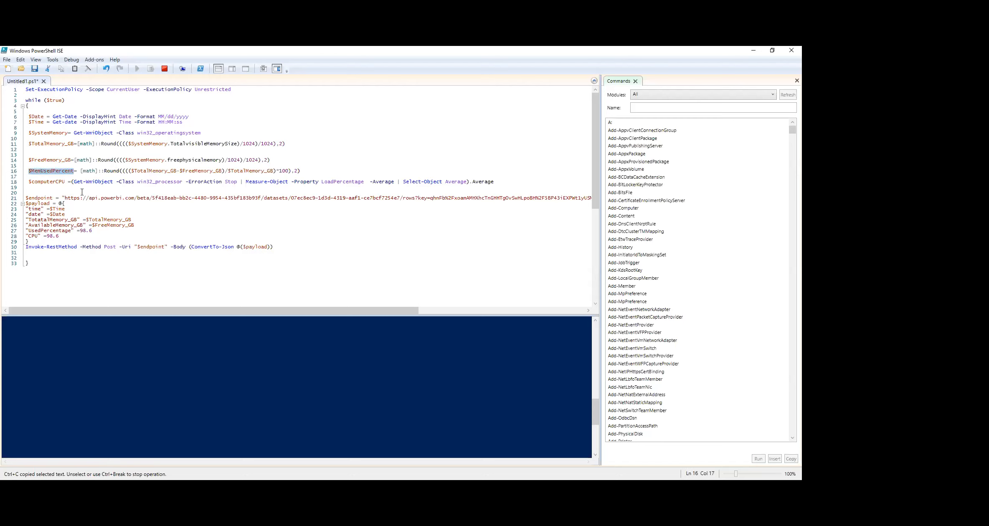
drag(80, 230, 98, 232)
key(ctrl+v)
Replace the CPU value with $computerCPU, fix spacing after the equals signs, and stop the script
drag(29, 182, 67, 182)
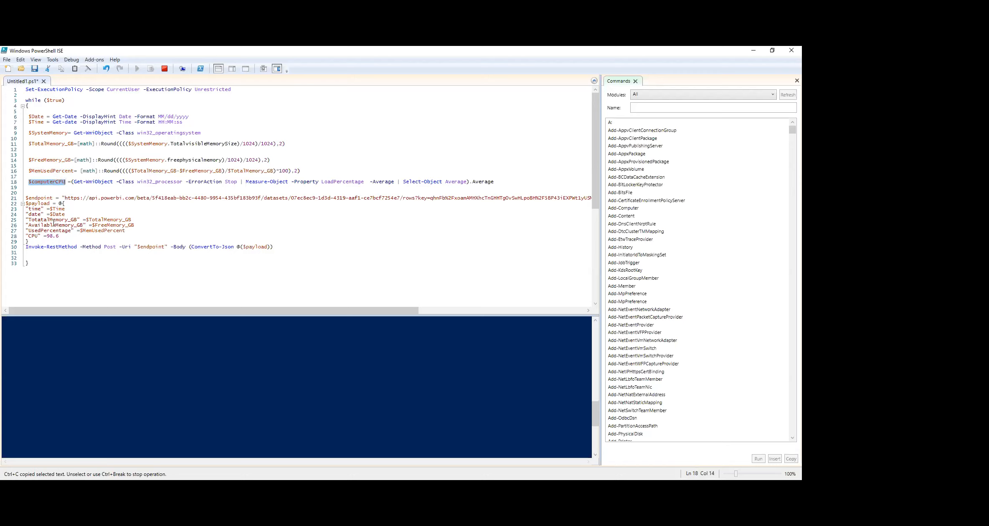
drag(45, 236, 61, 236)
key(ctrl+v)
click(91, 225)
click(79, 230)
click(47, 236)
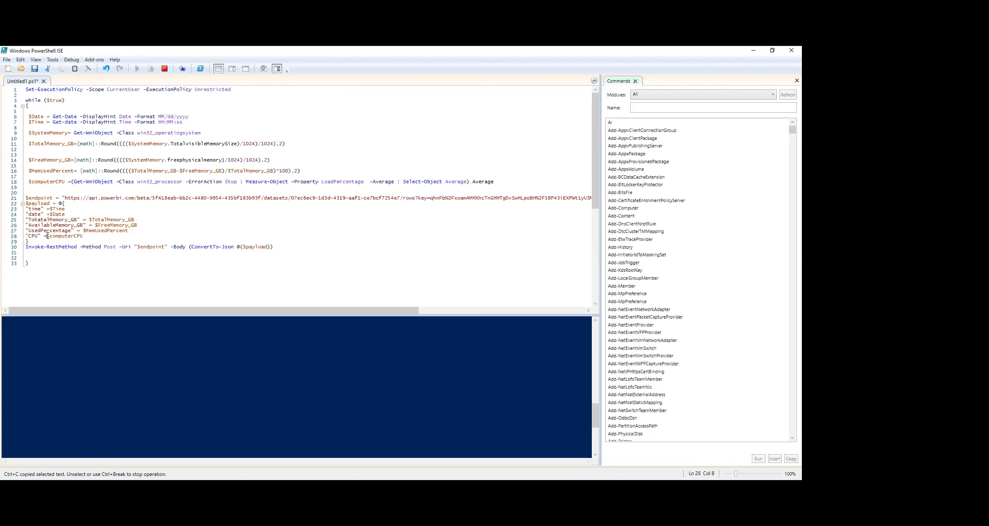
click(164, 70)
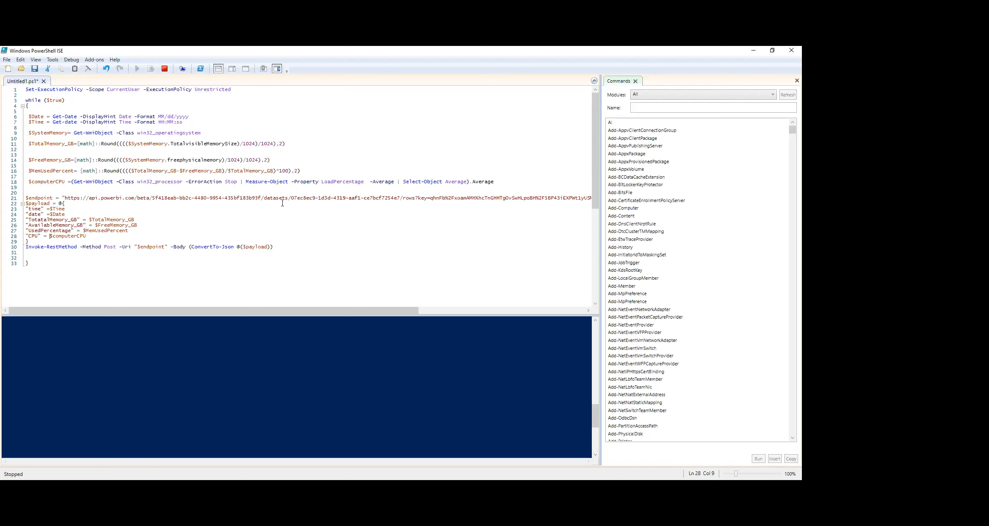
scroll(253, 379, up, 4)
click(146, 278)
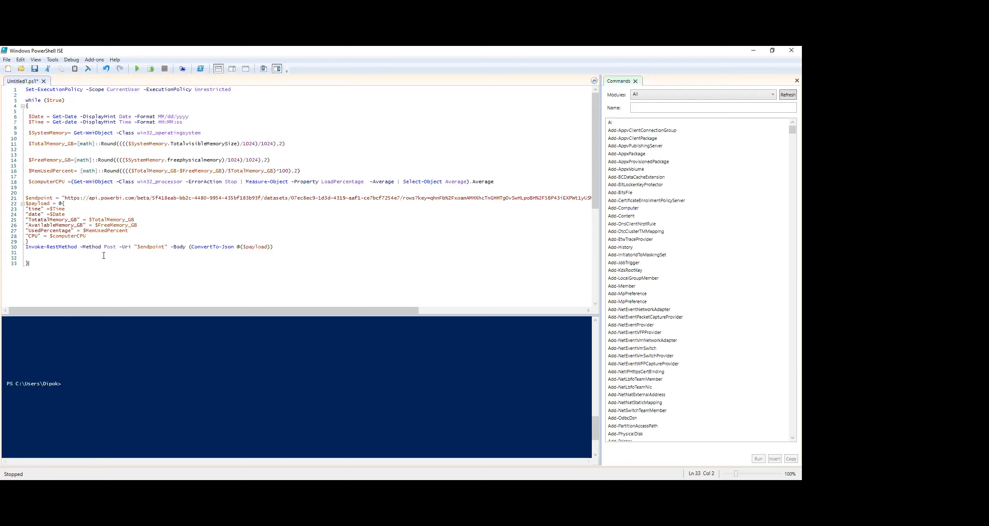
Rerun the updated script with Yes to All and view the live readings on the Power BI dashboard
click(139, 68)
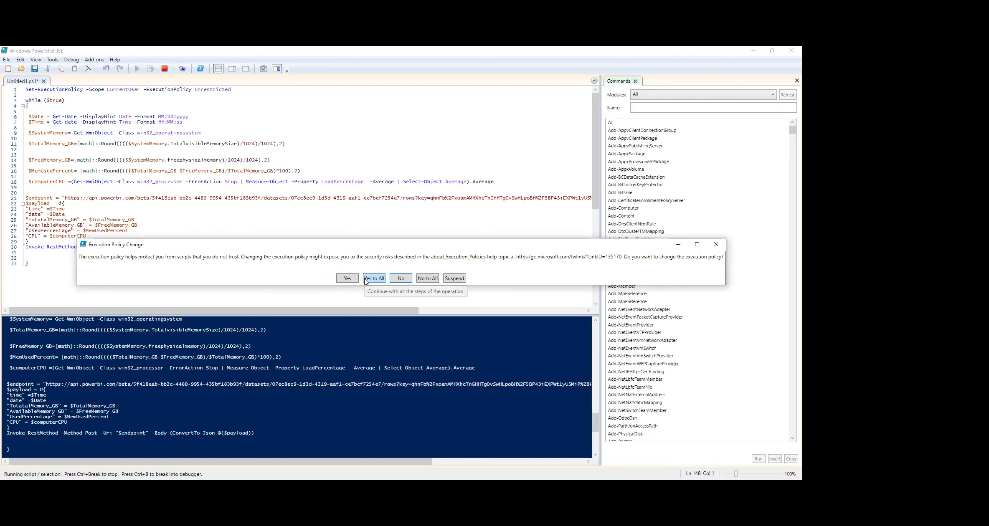
click(373, 278)
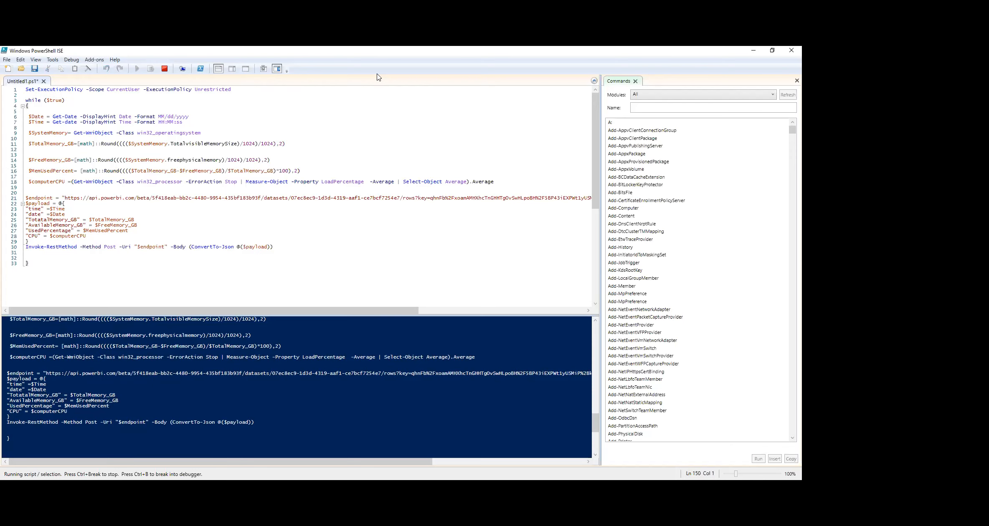
key(alt+Tab)
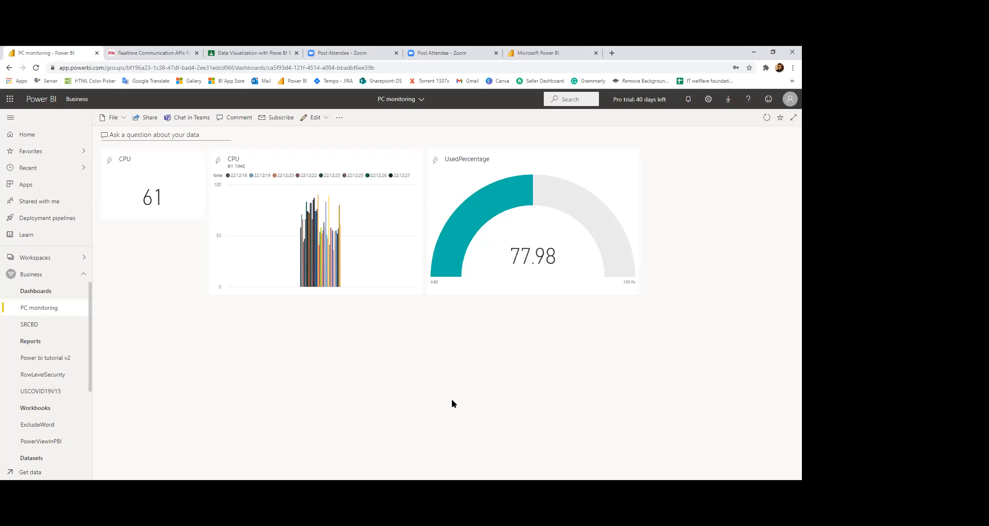
Open the Business workspace from the Workspaces list
click(47, 258)
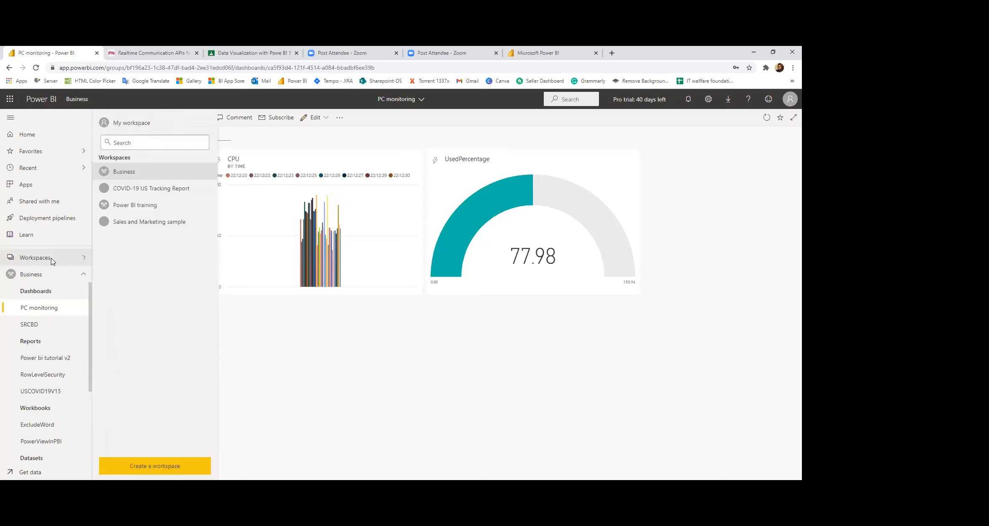
click(401, 376)
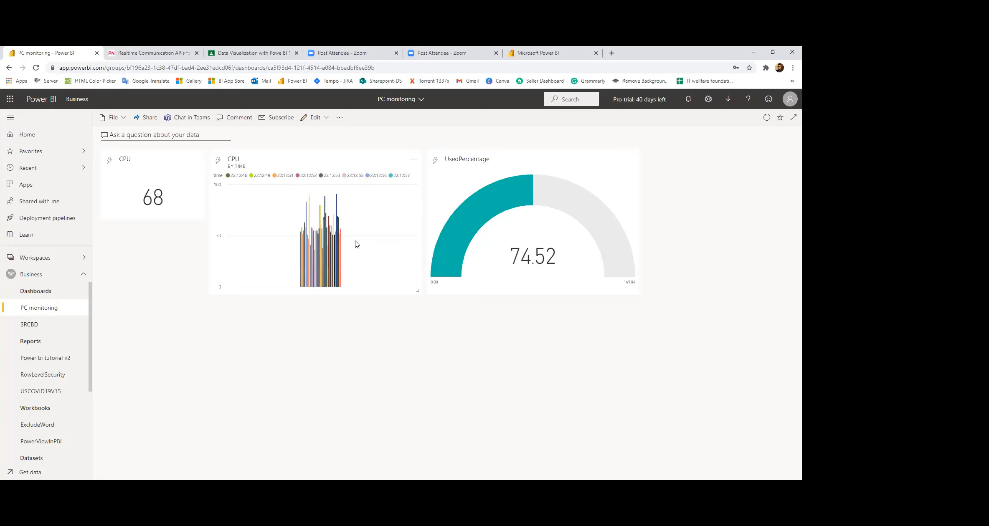
click(60, 257)
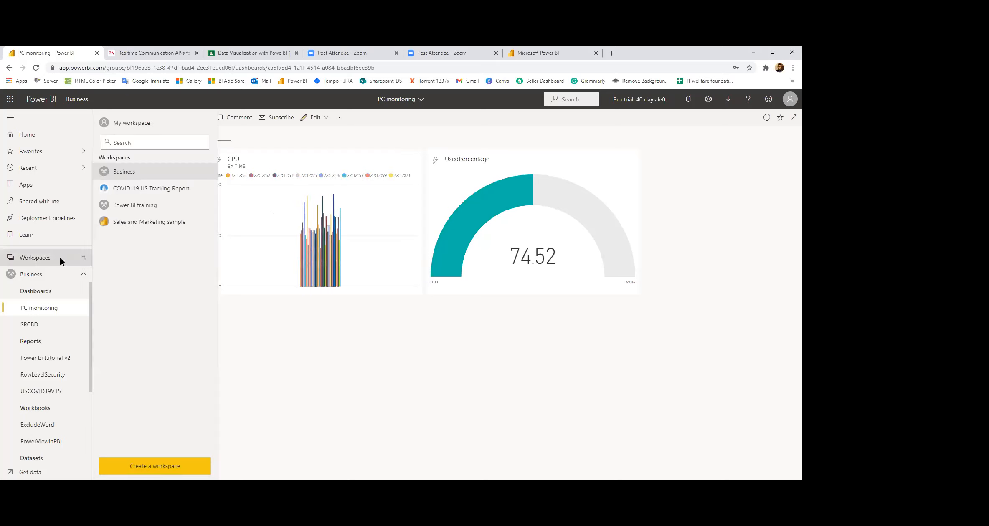
click(131, 173)
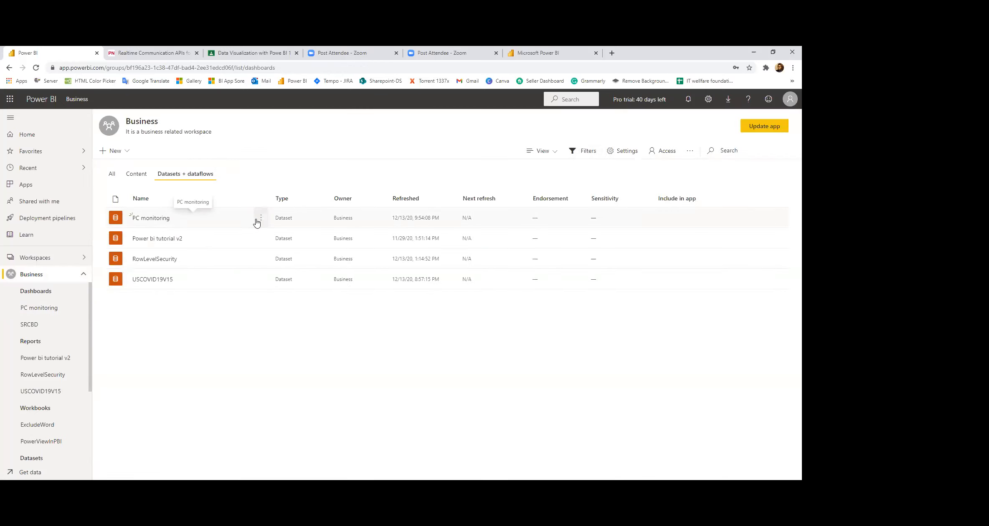
Create a report from the PC monitoring dataset and add a table of time and CPU
click(261, 218)
click(271, 237)
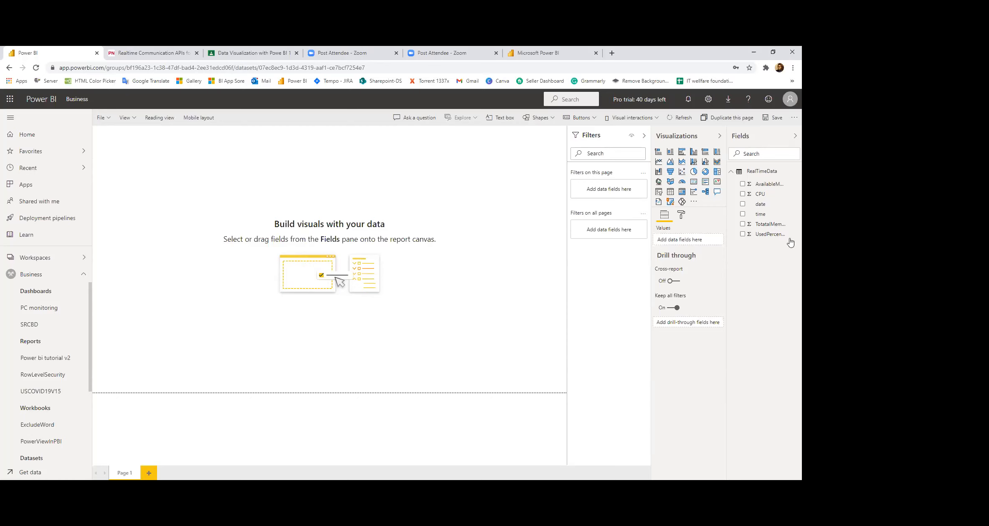
drag(764, 218, 427, 275)
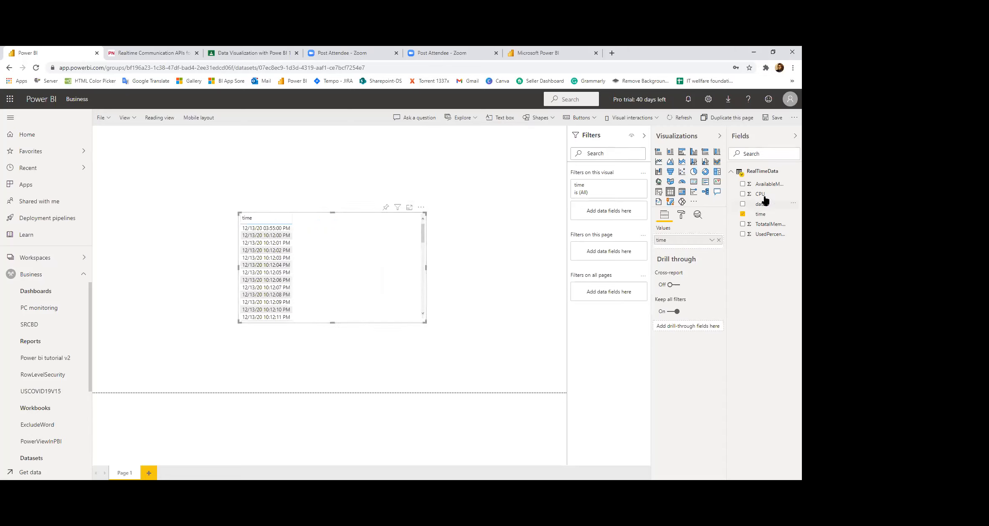
drag(765, 194, 352, 245)
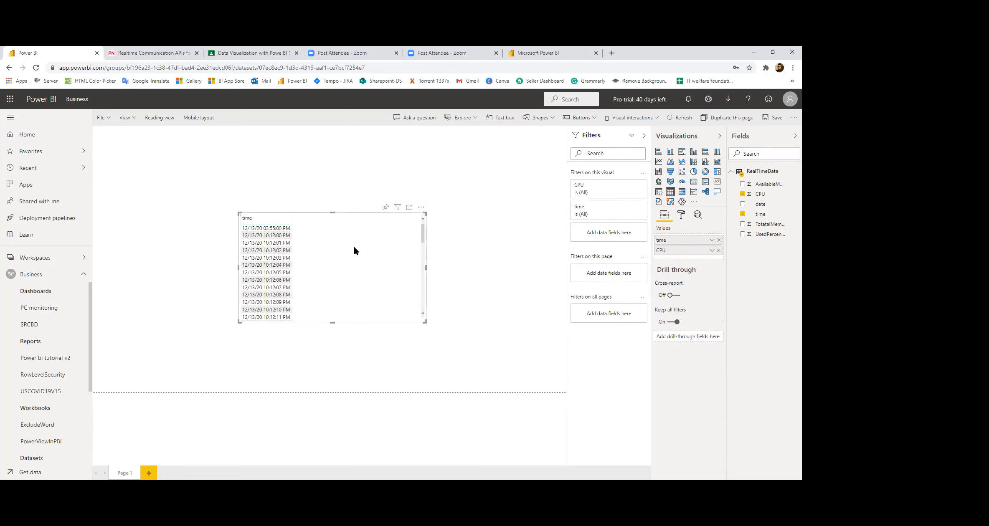
Turn the table into a CPU by time line chart at the top-left, then add a time table
click(659, 161)
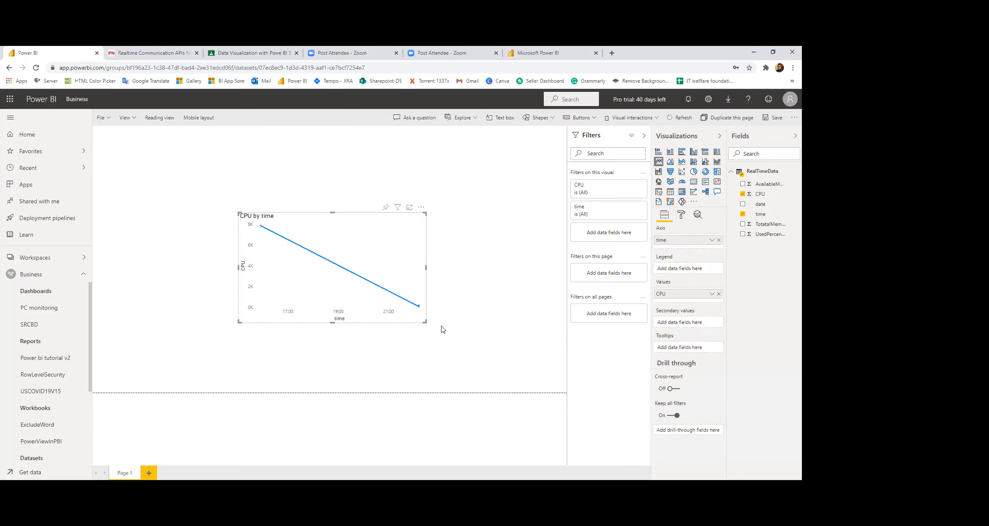
drag(379, 224, 247, 143)
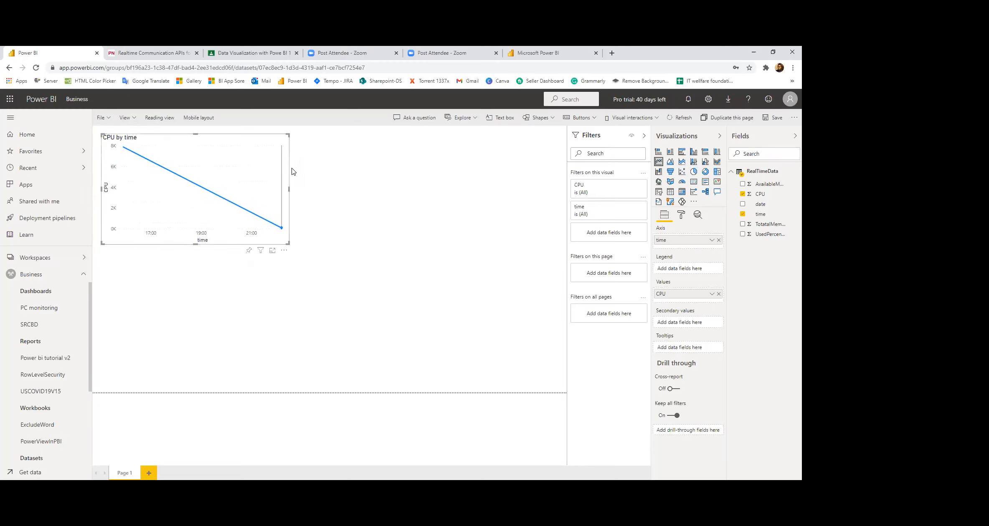
click(631, 208)
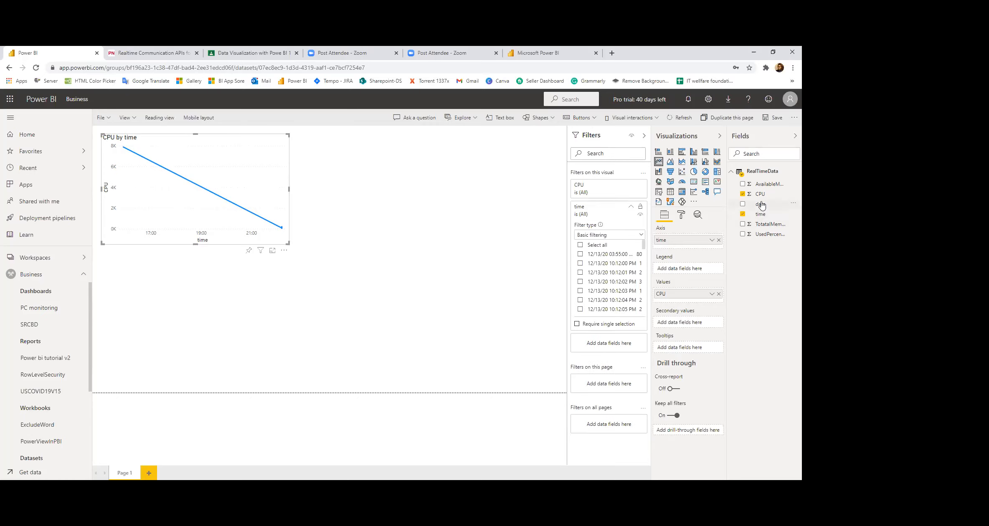
drag(760, 214, 493, 276)
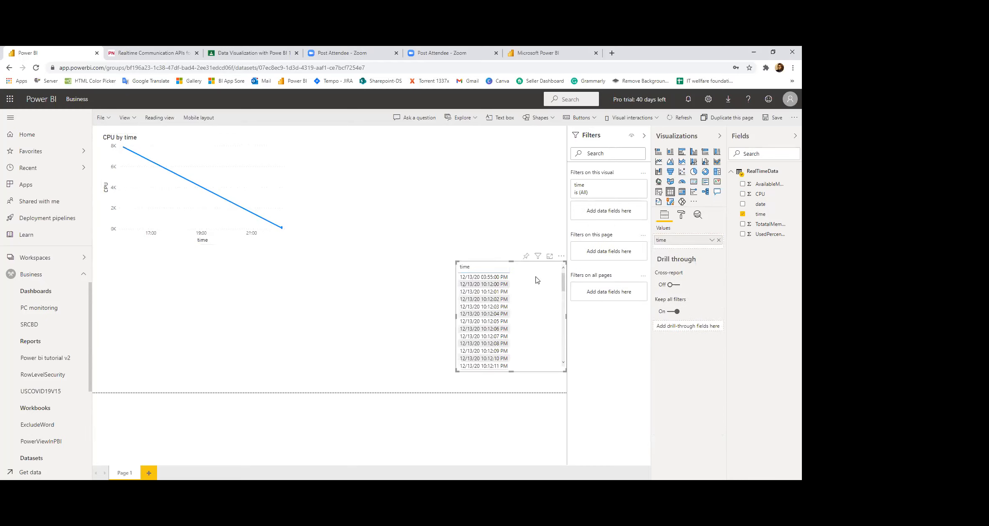
Delete the time table and give the CPU by time chart a Top N filter of 30 by time
key(Delete)
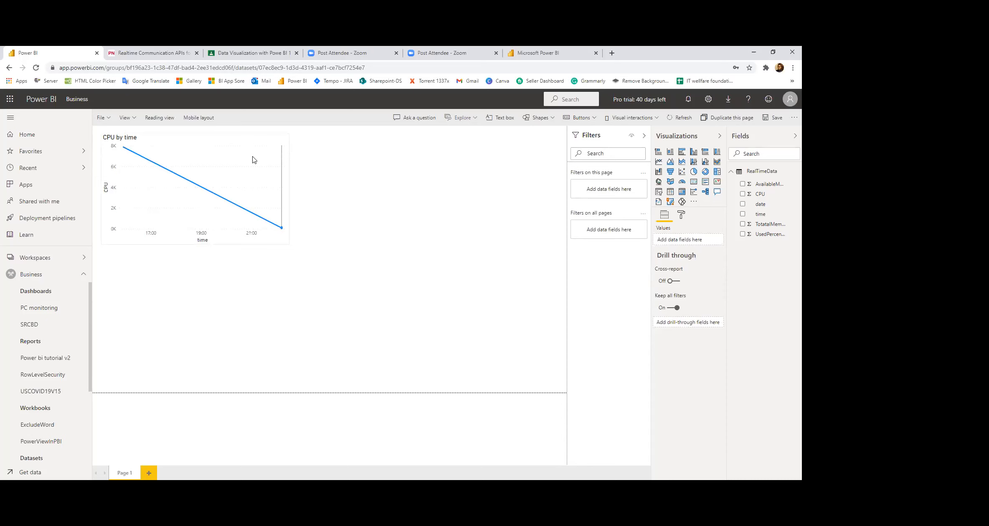
click(272, 178)
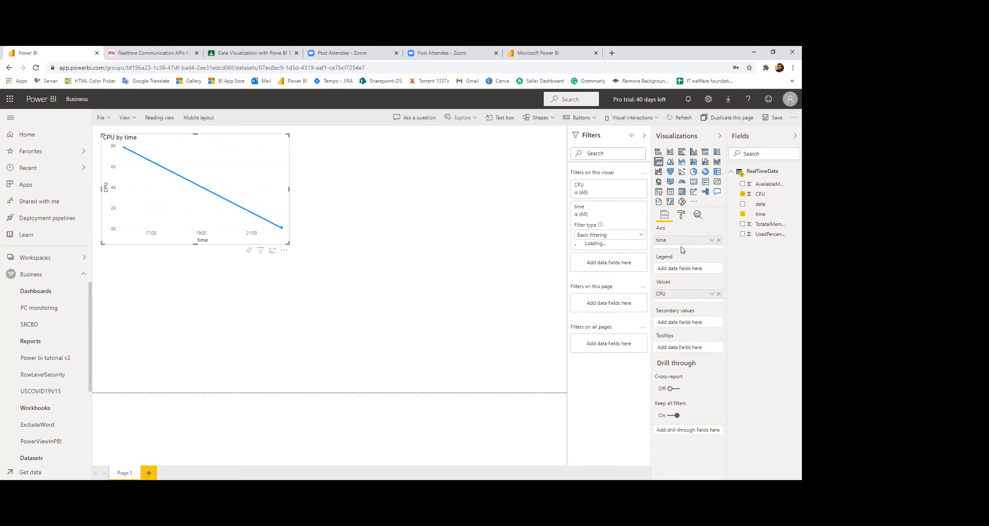
click(624, 235)
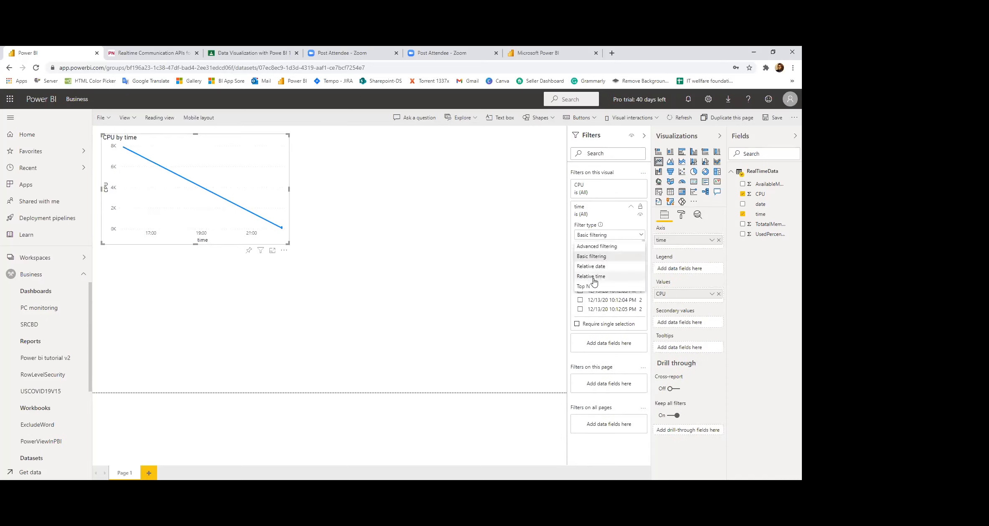
click(605, 288)
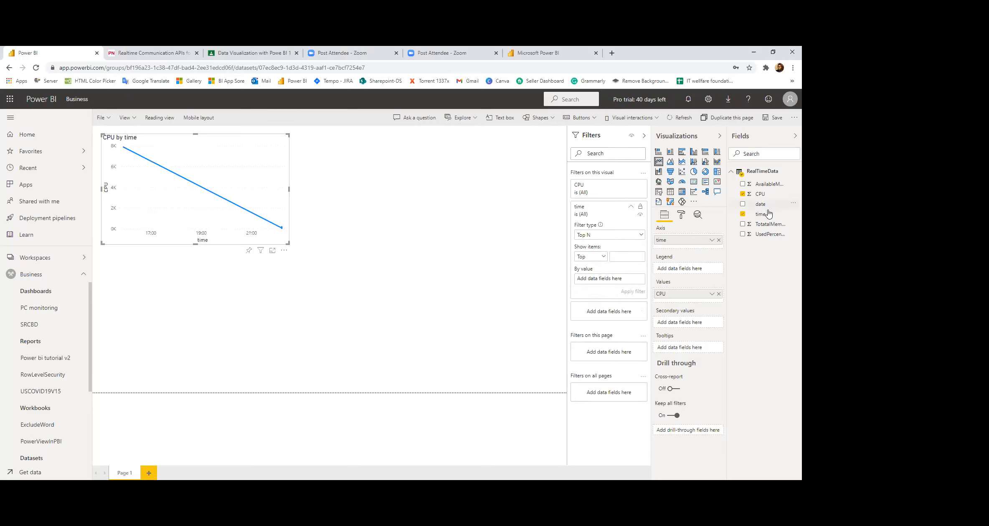
drag(748, 214, 611, 280)
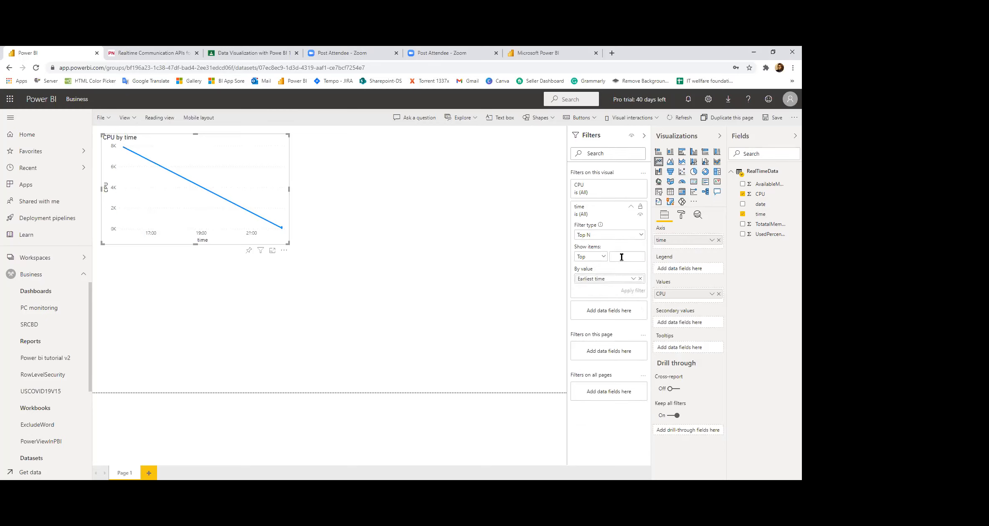
text(30)
click(627, 291)
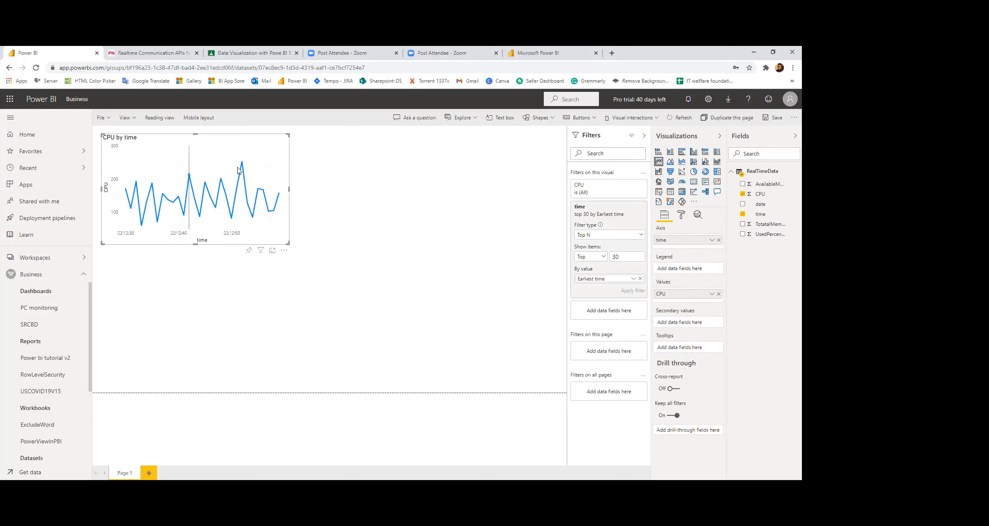
click(681, 215)
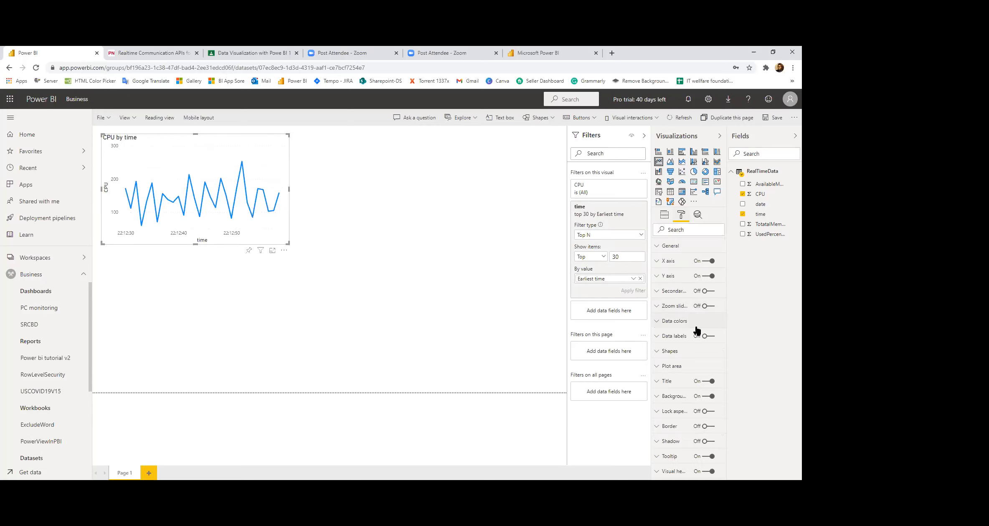
Turn on data labels and a border for the CPU by time line chart
click(708, 337)
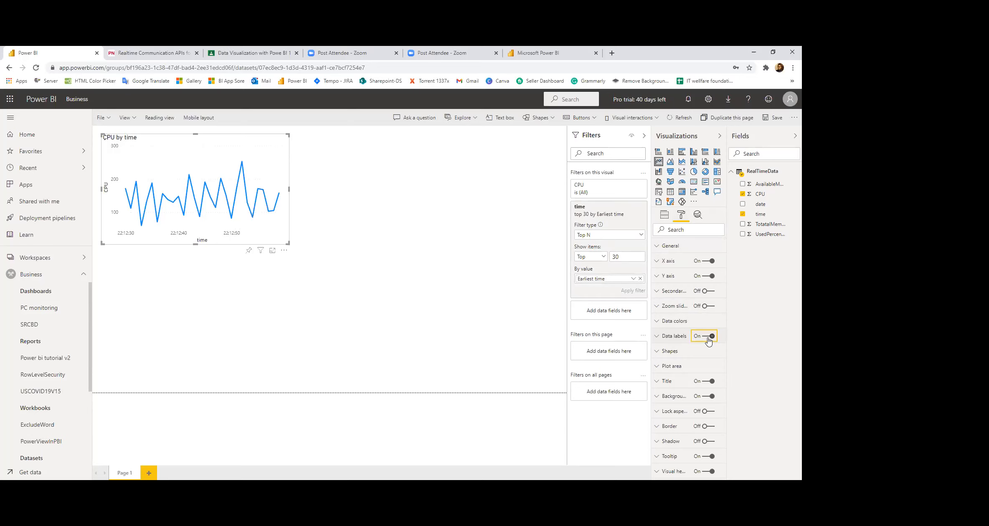
click(413, 229)
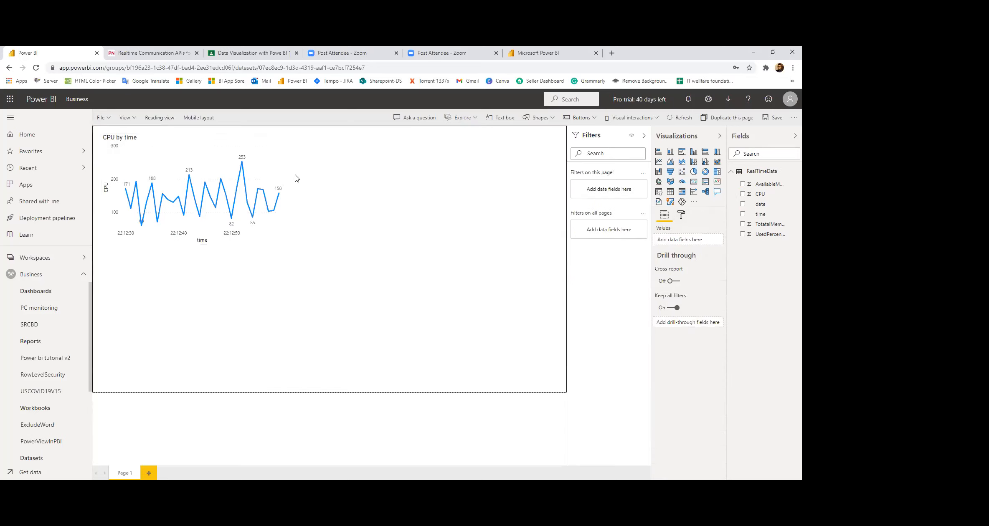
click(280, 147)
click(683, 215)
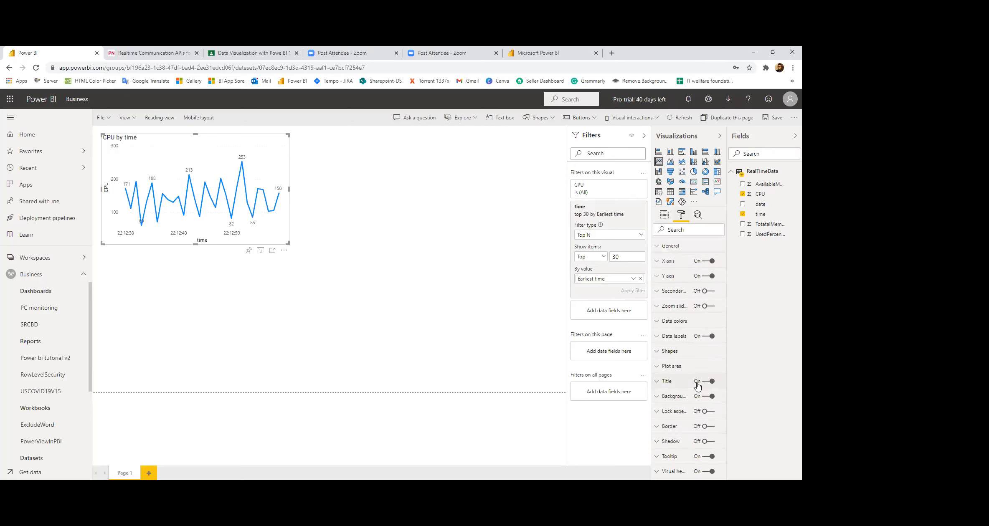
click(708, 428)
click(365, 204)
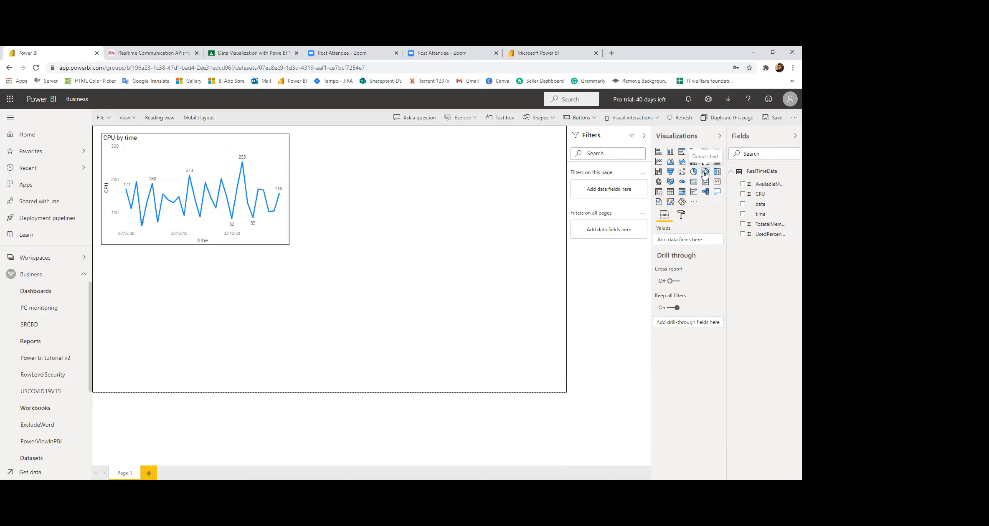
Add a card right of the chart showing CPU, with a time visual filter
click(694, 182)
drag(392, 192, 435, 199)
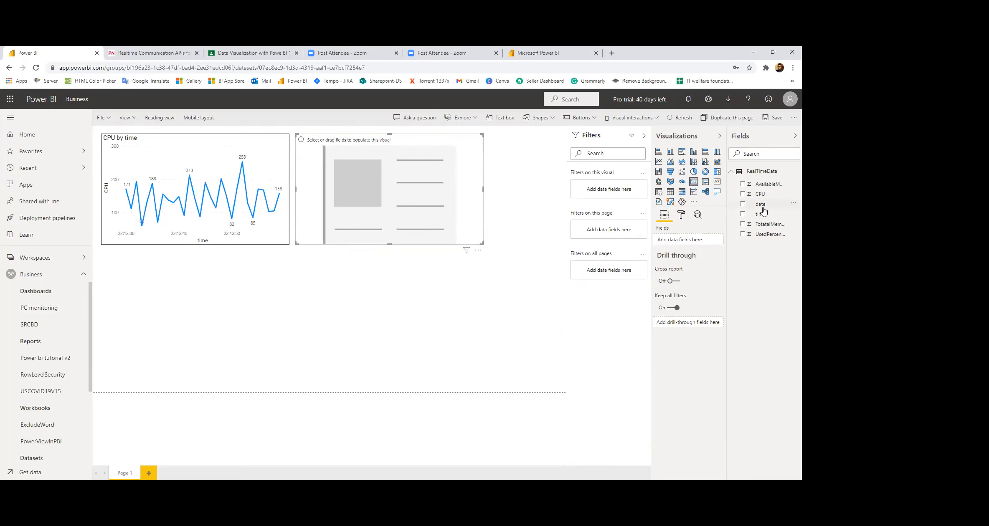
drag(769, 198, 680, 243)
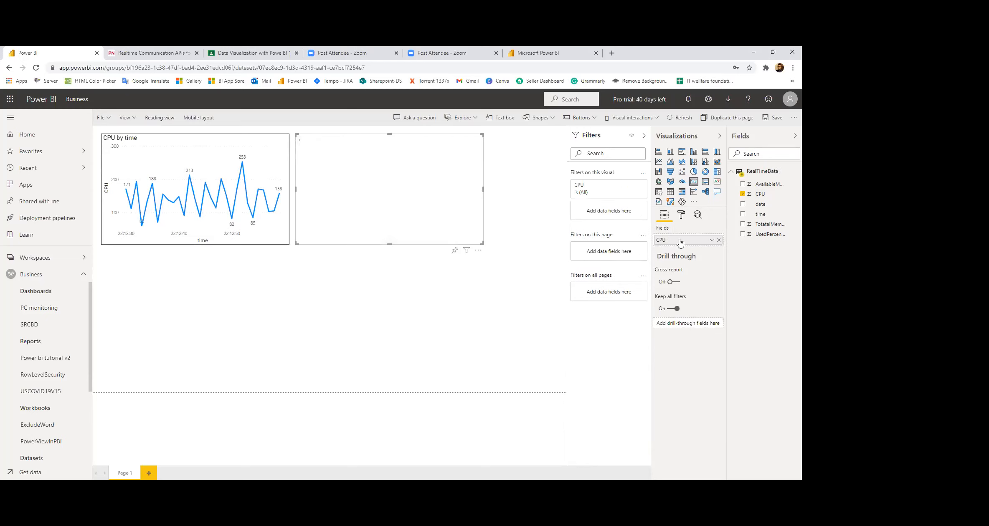
drag(769, 216, 606, 211)
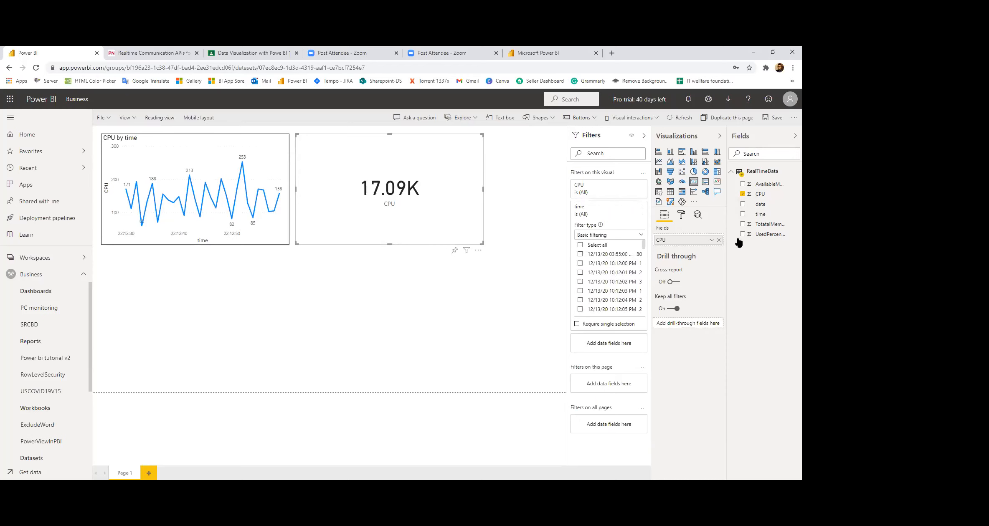
Filter the card to Top N 1 by time so it shows 224.00
click(581, 236)
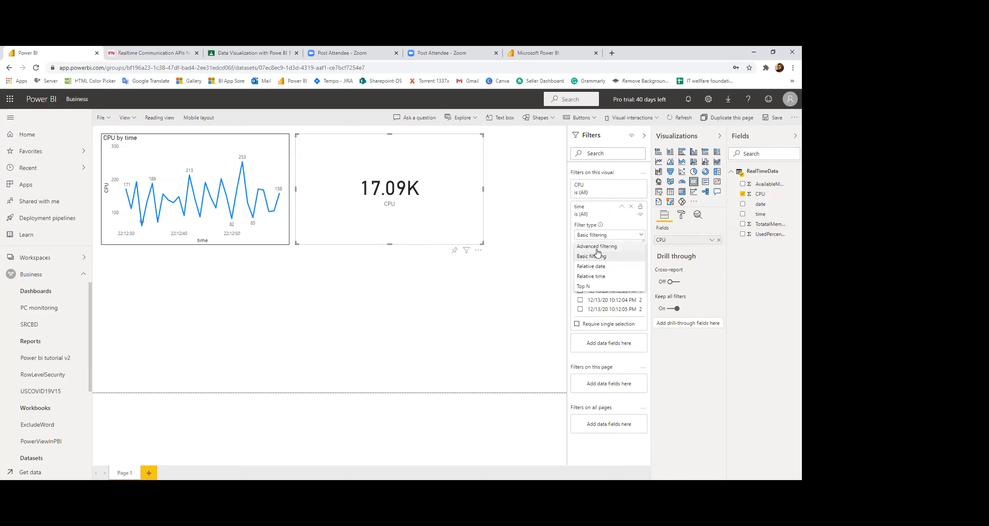
click(623, 287)
drag(762, 215, 592, 282)
click(617, 258)
text(1)
click(633, 292)
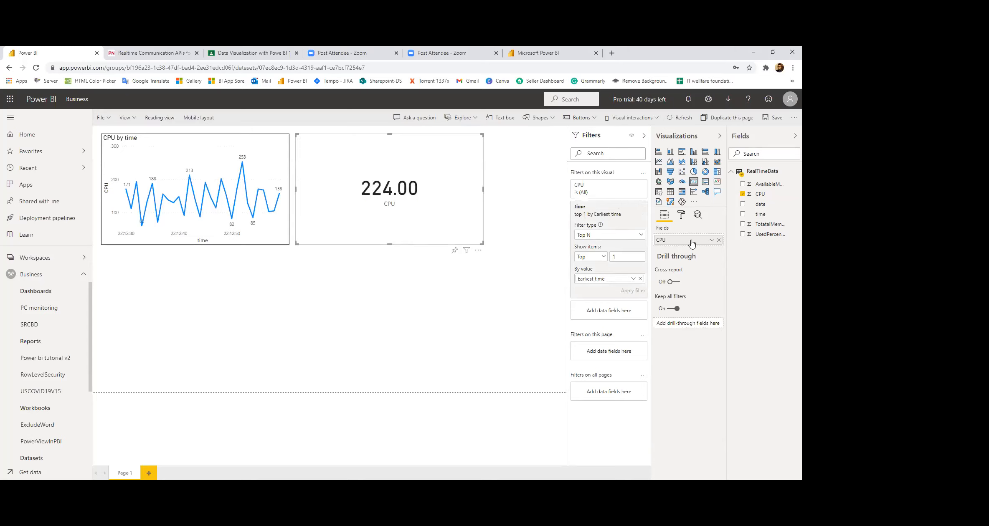
Give the CPU card a drop shadow
click(400, 248)
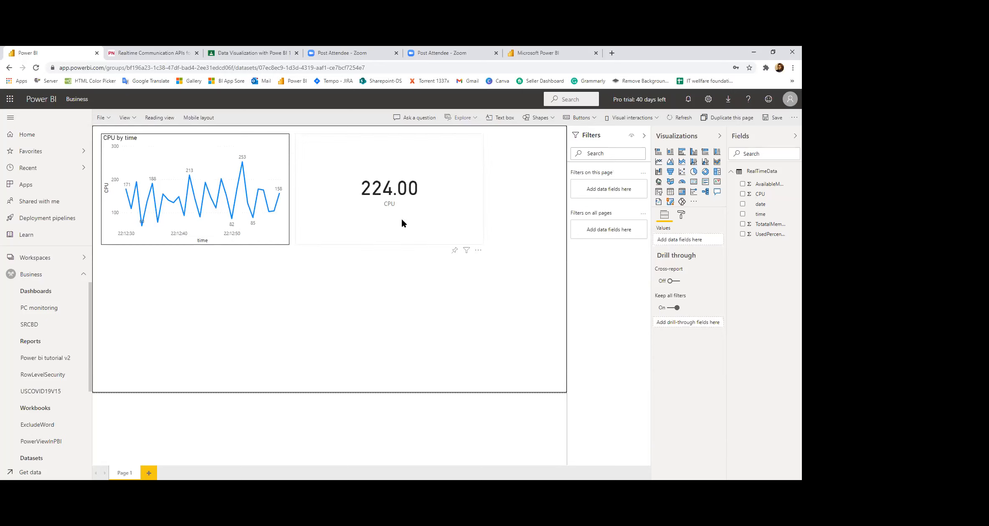
click(402, 220)
click(682, 216)
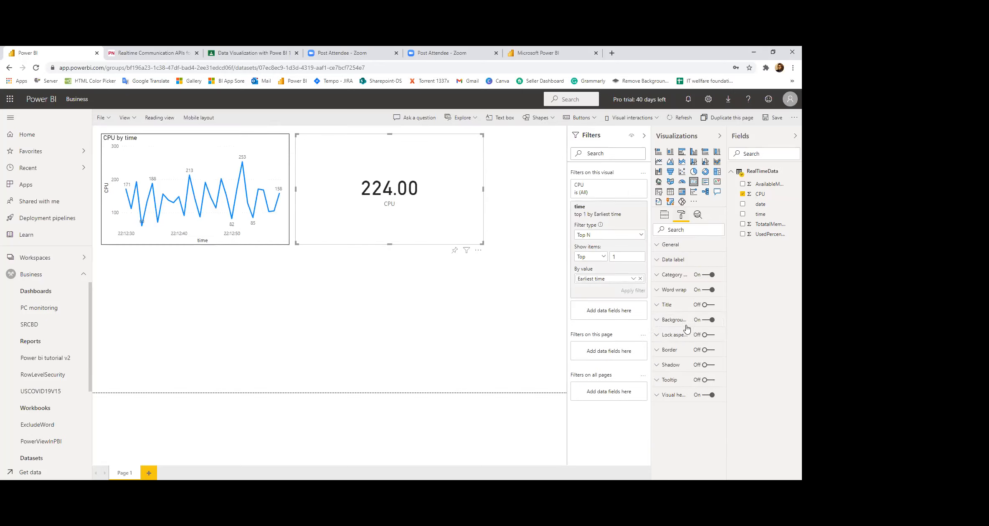
click(710, 367)
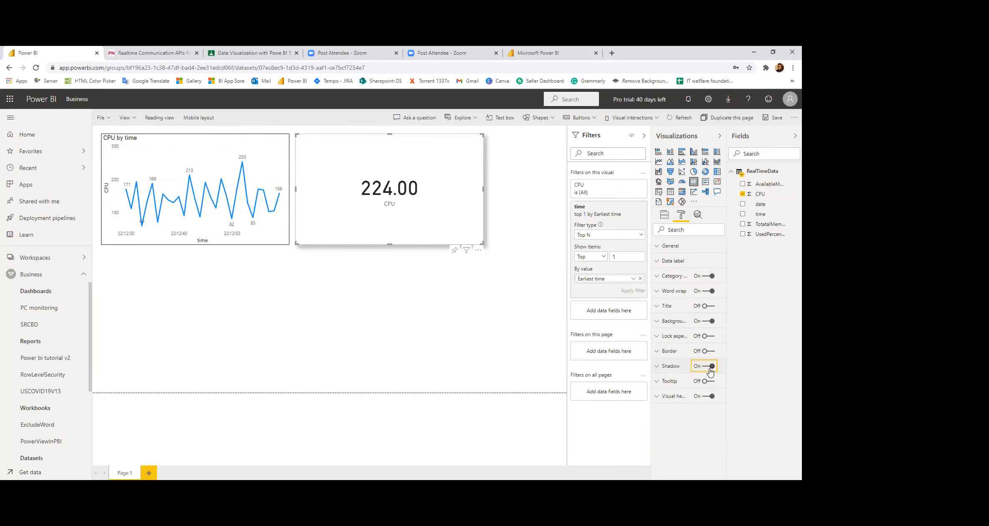
click(414, 307)
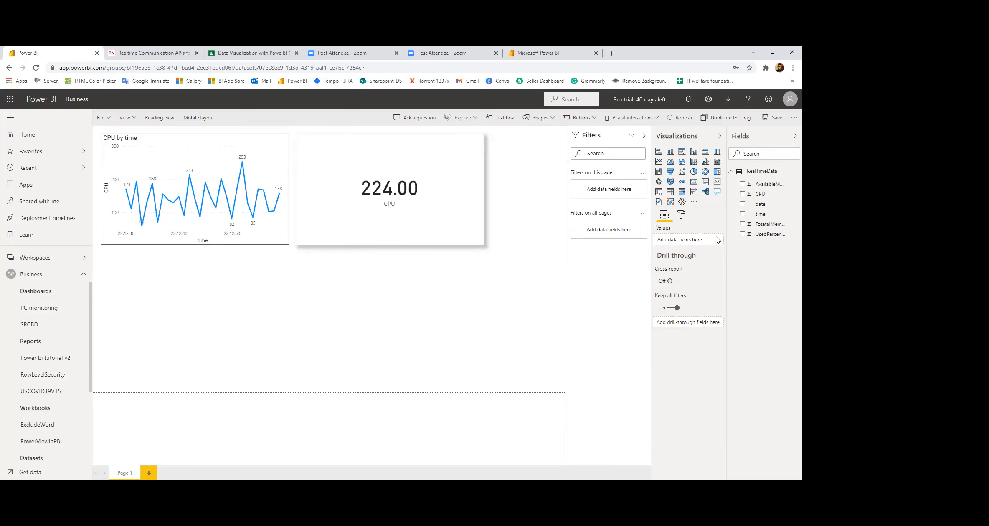
Search AppSource for 'play' and add the Play Axis (Dynamic Slicer) visual
click(693, 202)
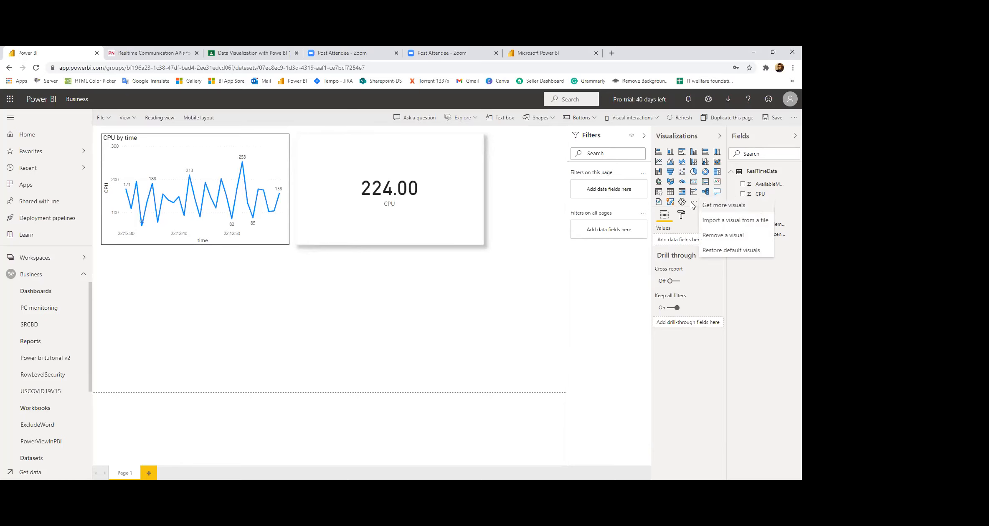
click(729, 208)
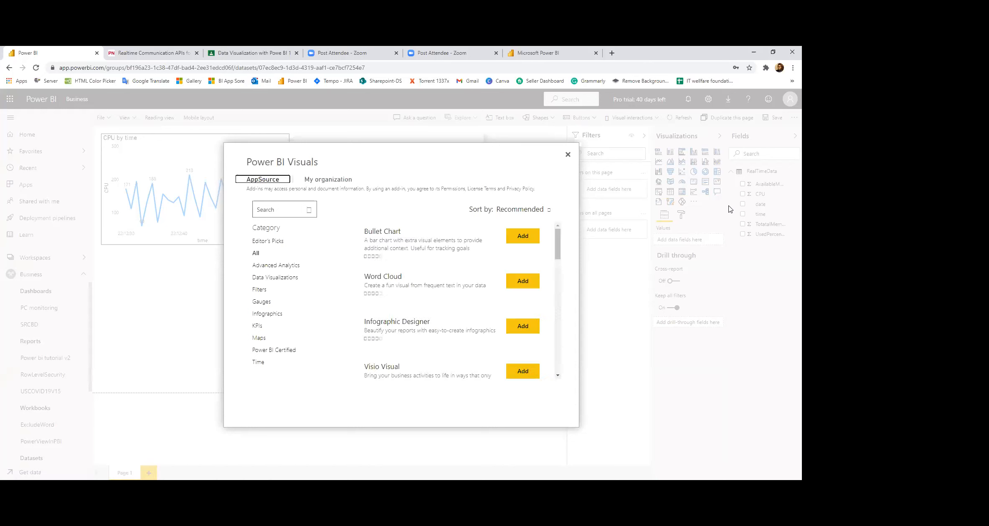
click(281, 205)
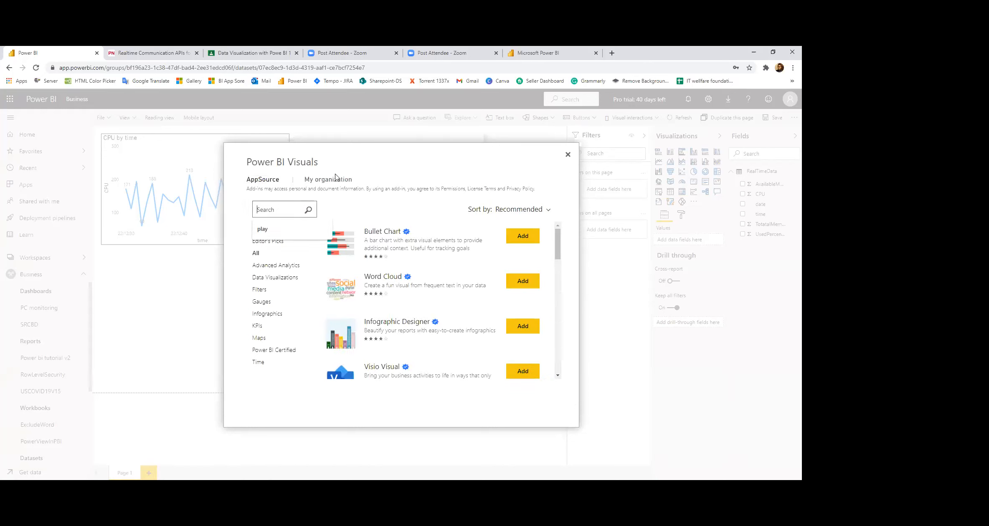
click(336, 175)
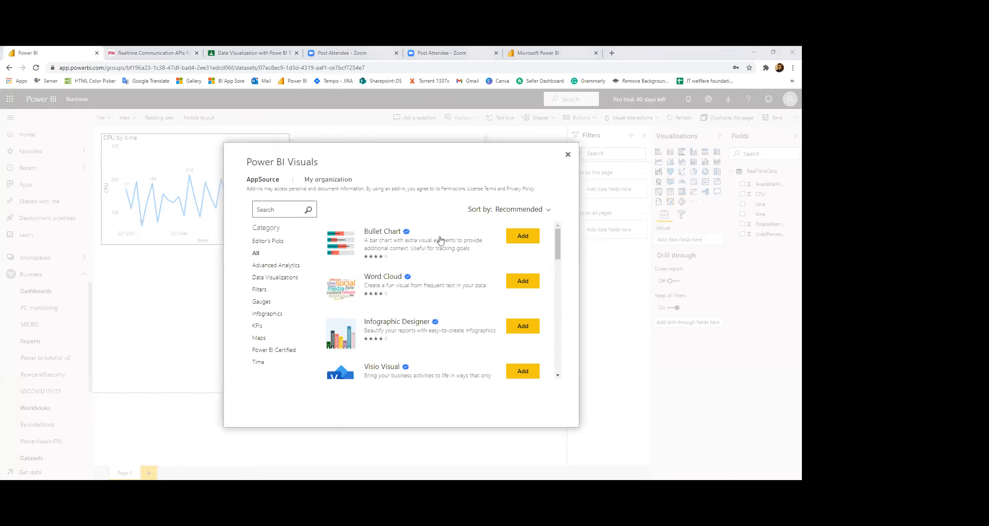
click(292, 210)
text(play)
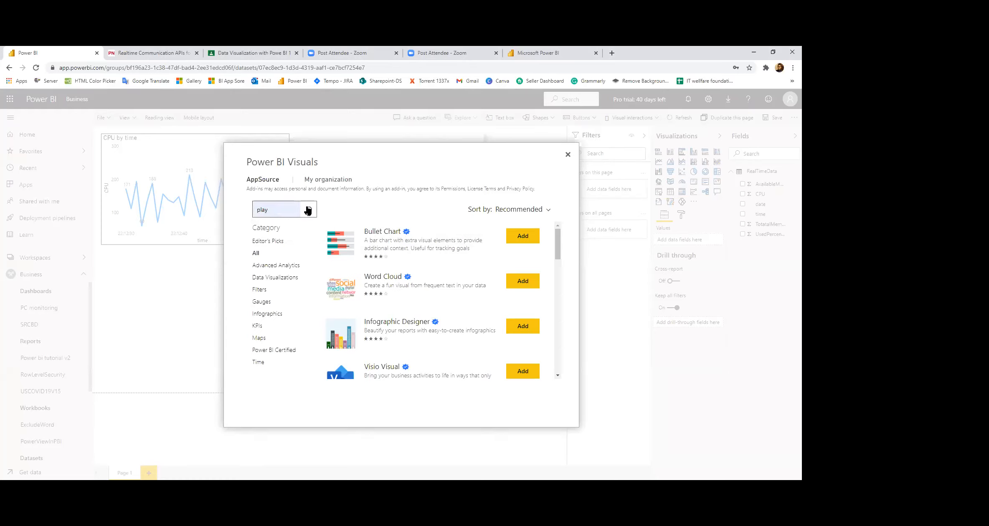
click(308, 210)
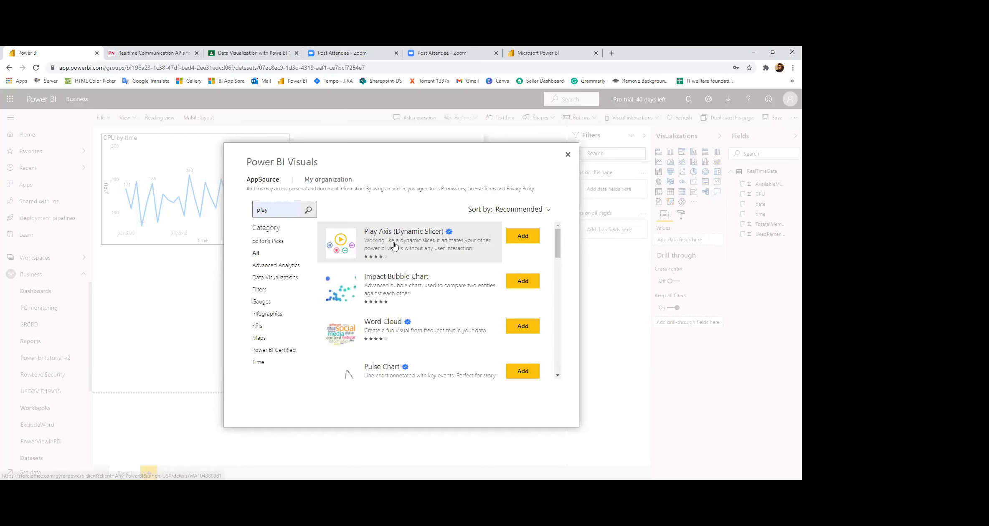
click(522, 237)
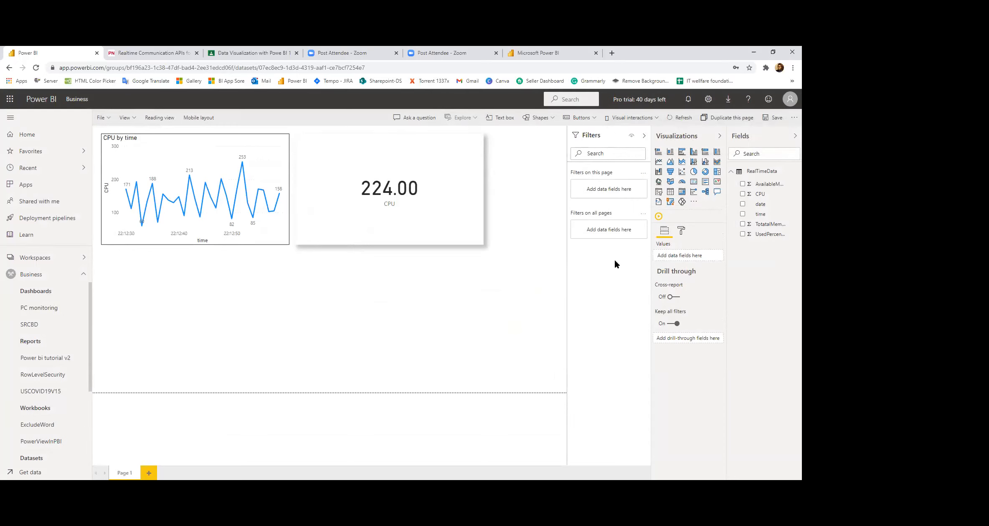
Place a Play Axis visual to the right, fill it with TotatalMemory_GB, and play it
click(659, 218)
drag(267, 324, 417, 300)
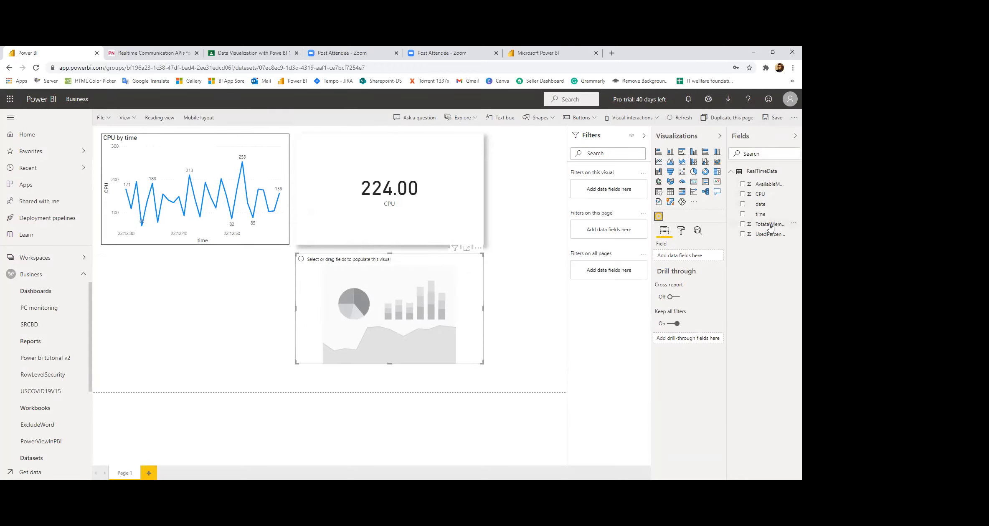
drag(770, 226, 682, 258)
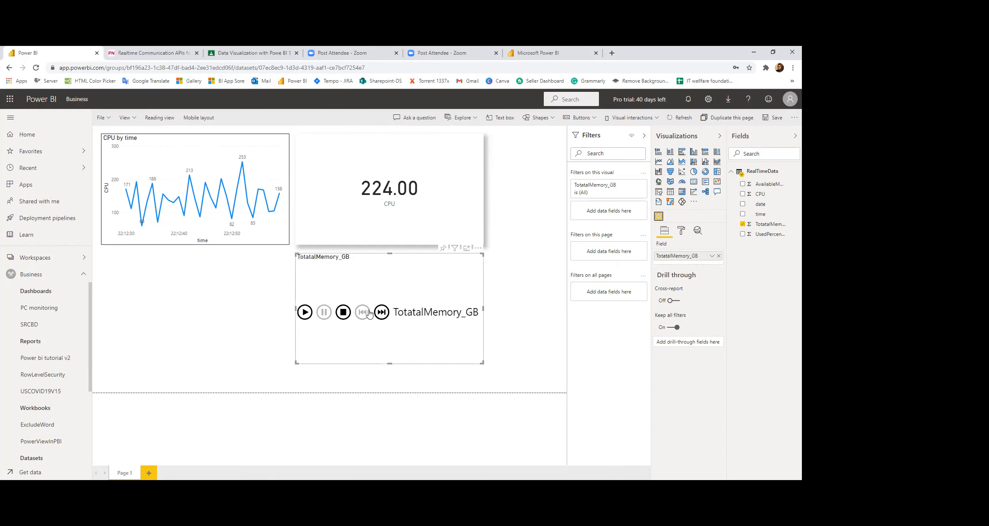
click(306, 314)
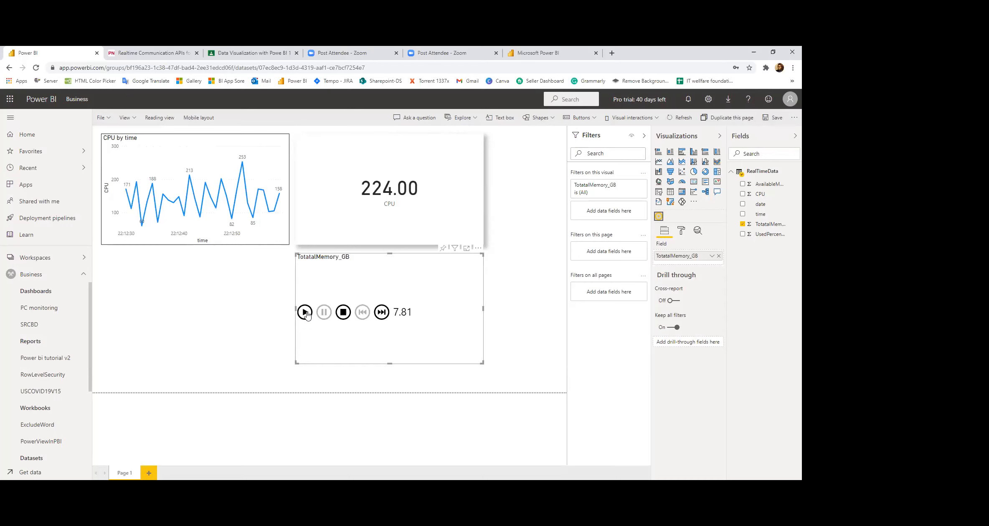
Resize the play-axis visual shorter and wider, replay it, and add CPU to its field
mouse_move(390, 267)
mouse_down()
mouse_move(394, 306)
mouse_move(390, 273)
mouse_move(393, 285)
mouse_up()
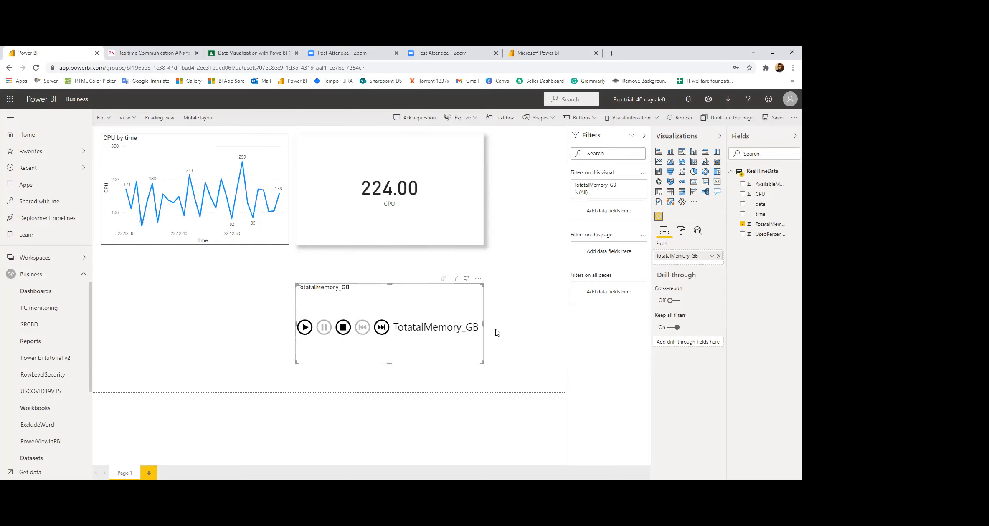
drag(484, 324, 539, 324)
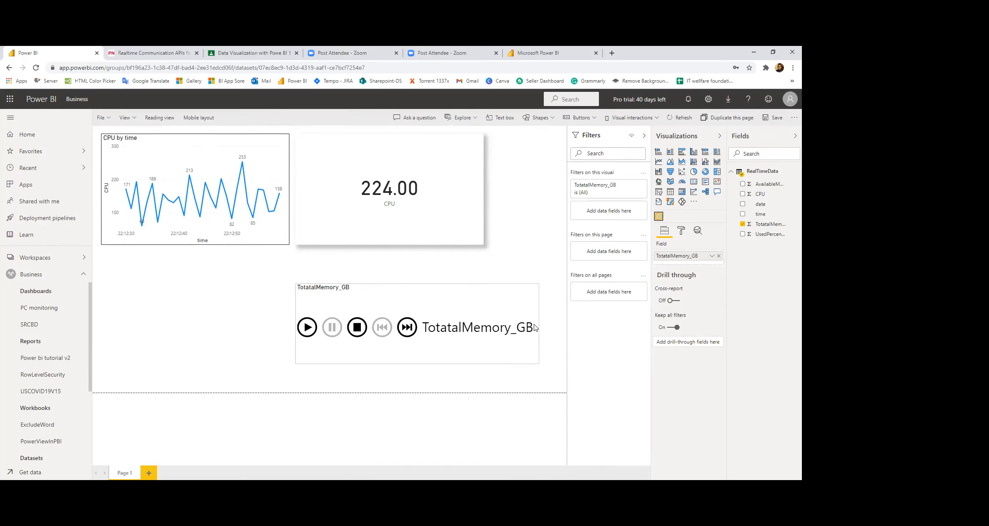
click(307, 328)
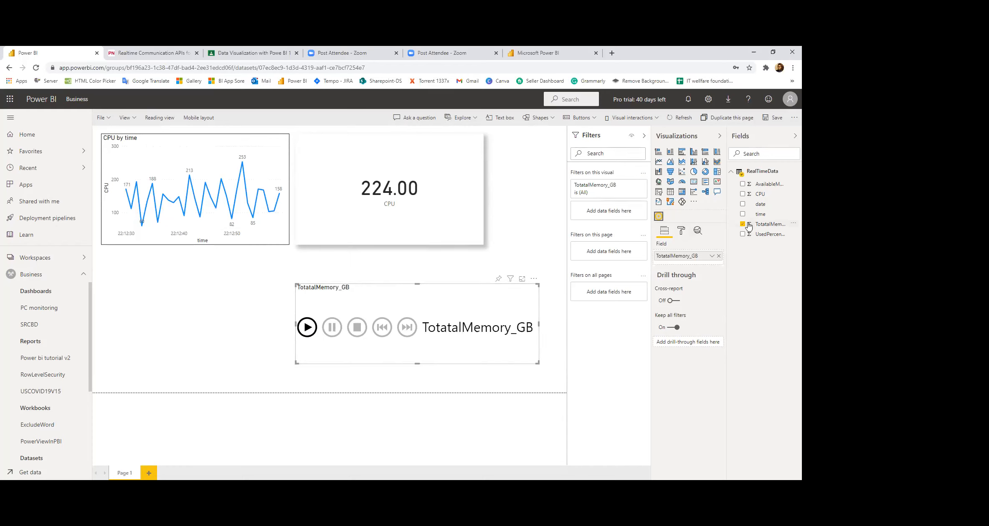
drag(769, 198, 689, 262)
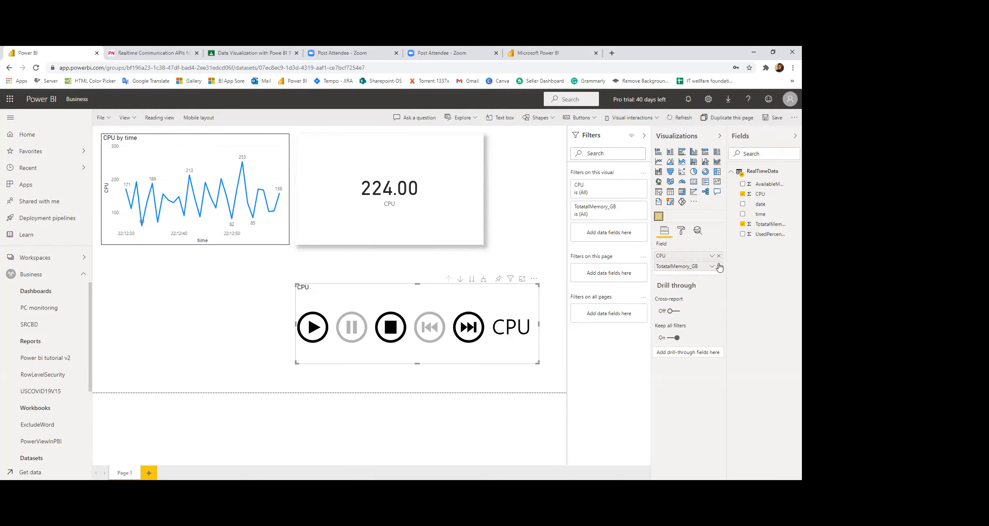
Remove TotatalMemory_GB from the play axis and turn on Auto Start and Loop animation
click(718, 266)
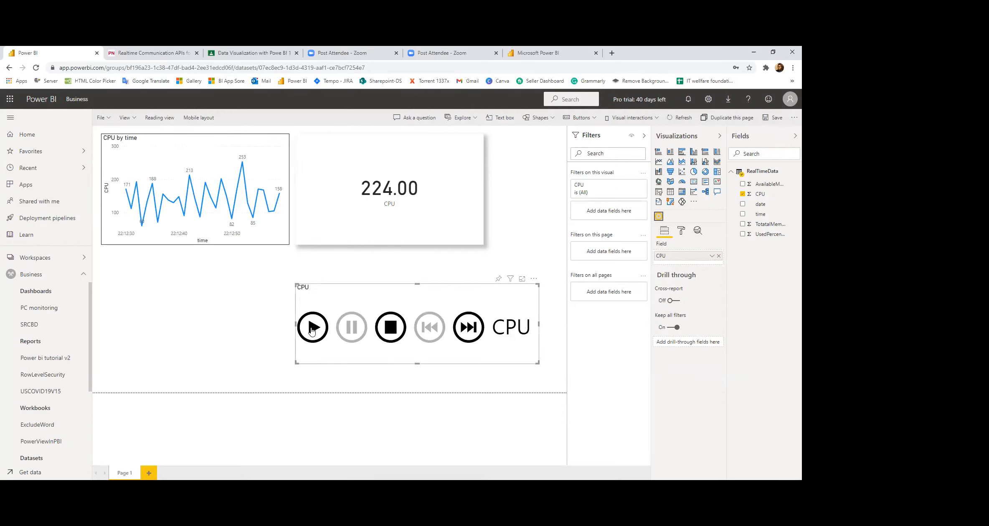
click(312, 329)
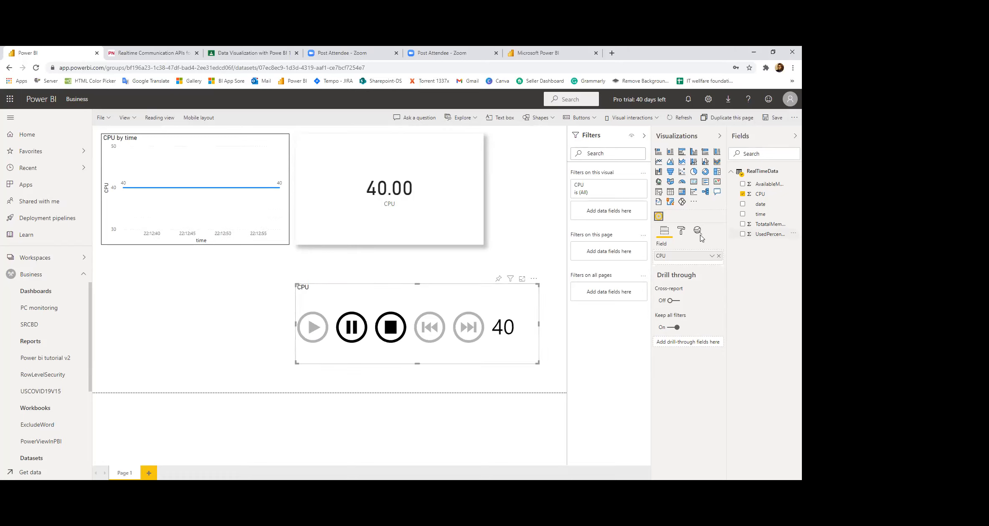
click(681, 230)
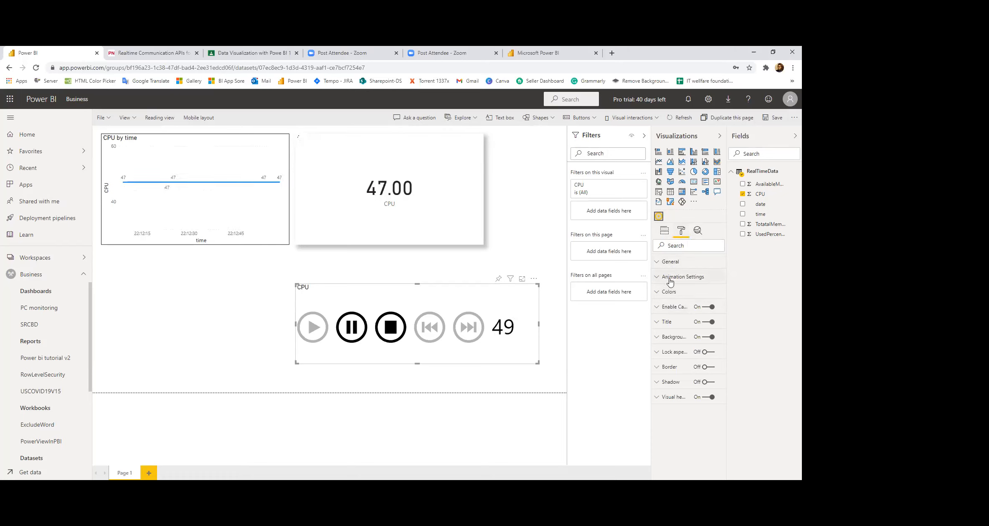
click(670, 278)
click(669, 278)
click(670, 278)
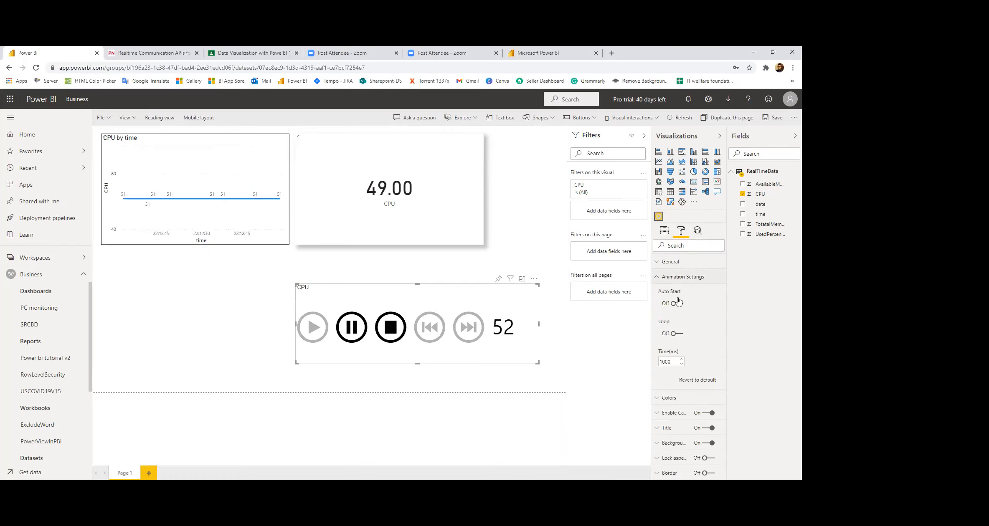
click(675, 304)
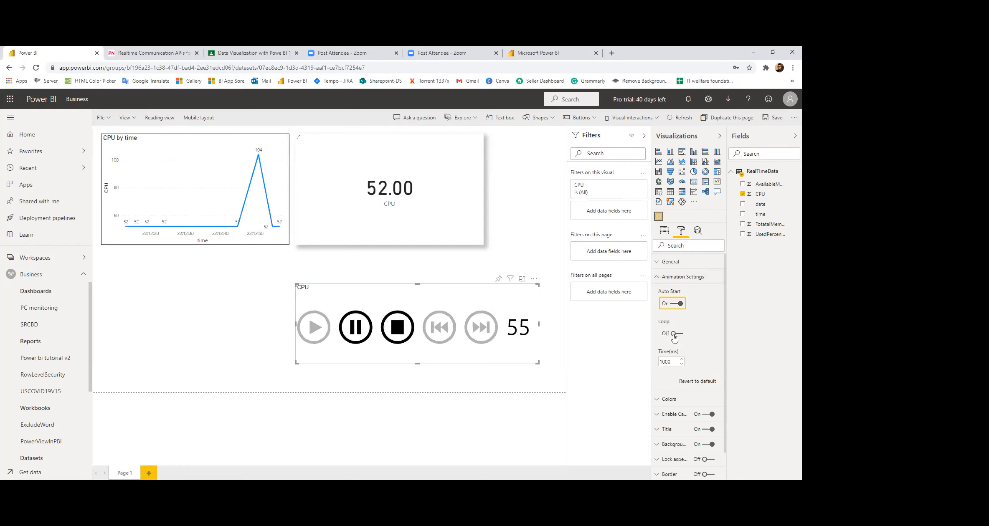
click(675, 333)
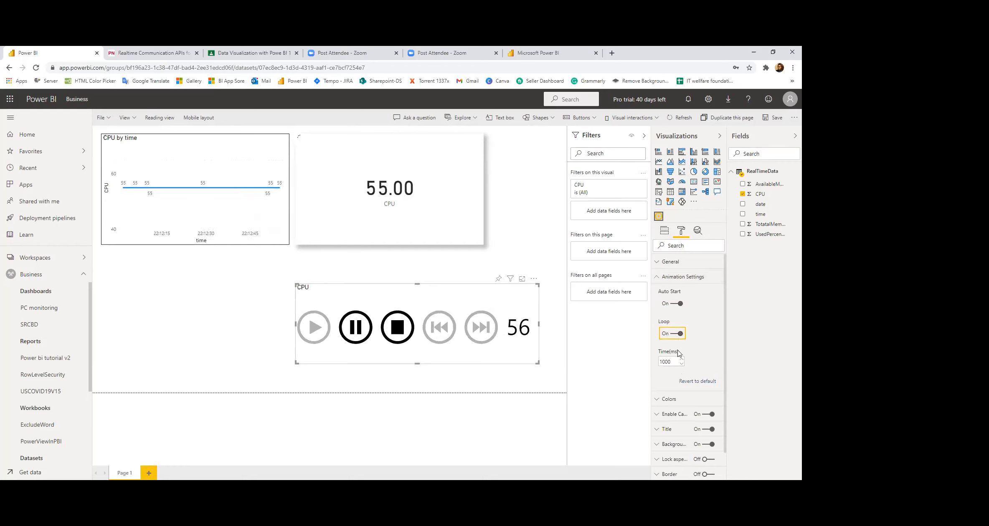
click(658, 278)
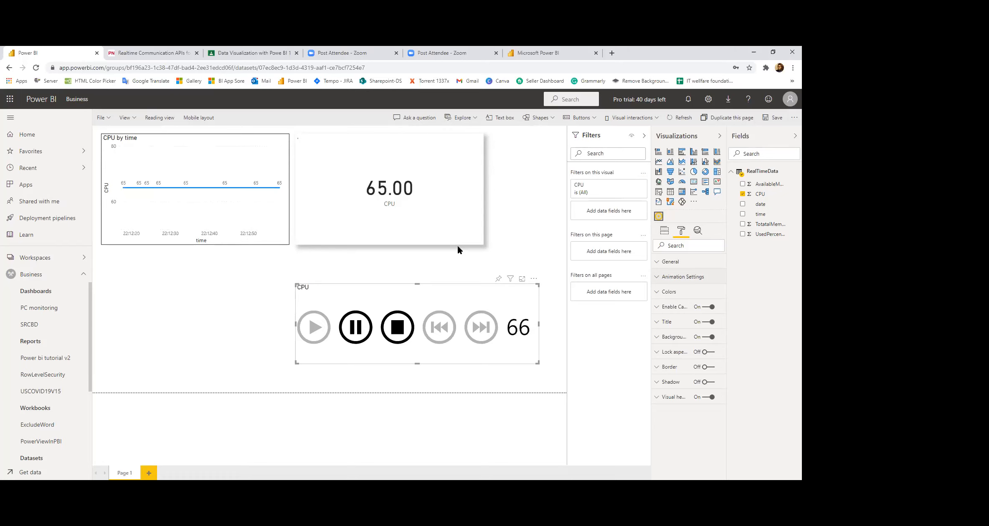
Clear the Top N time filter on the CPU by time line chart after trying a 0 count
click(198, 143)
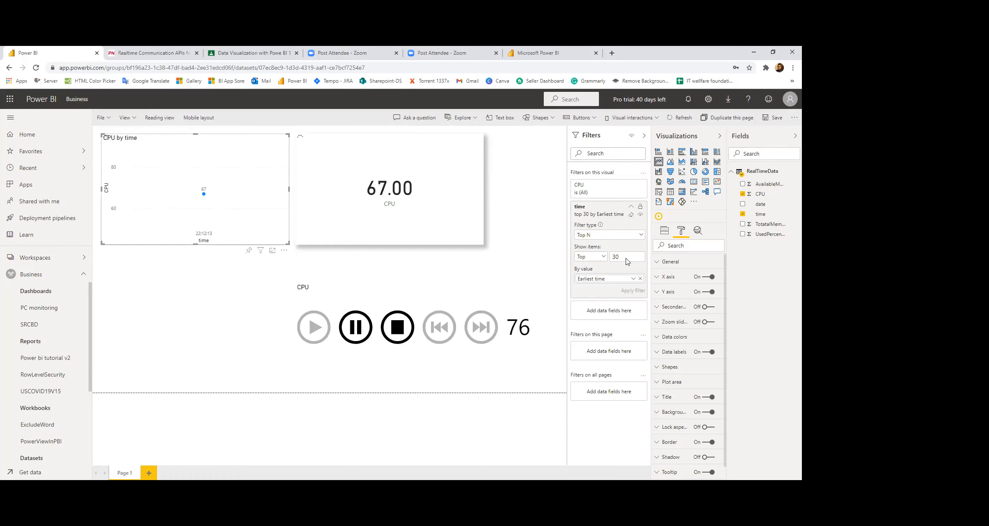
click(623, 257)
text(0)
click(623, 257)
click(630, 216)
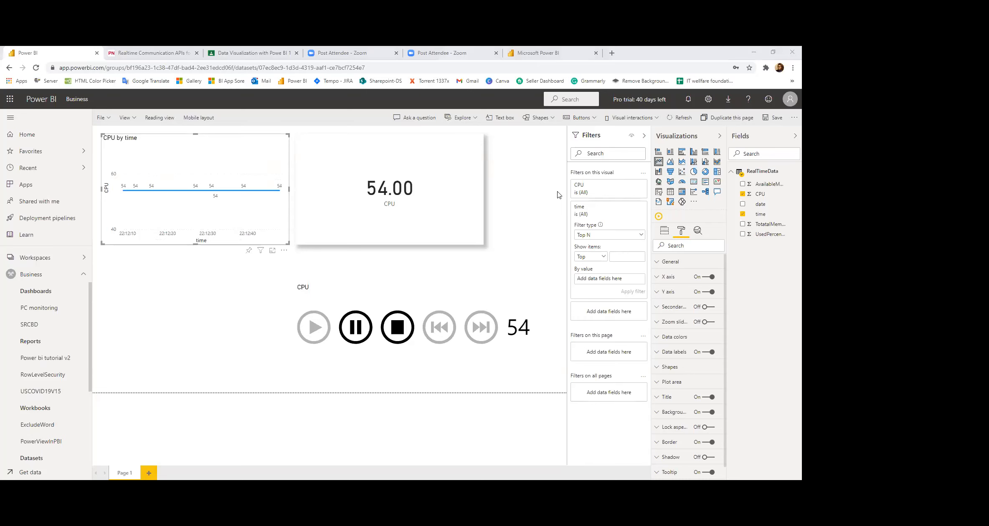
Pause the CPU play axis so it holds at 83, leaving nothing selected
click(519, 192)
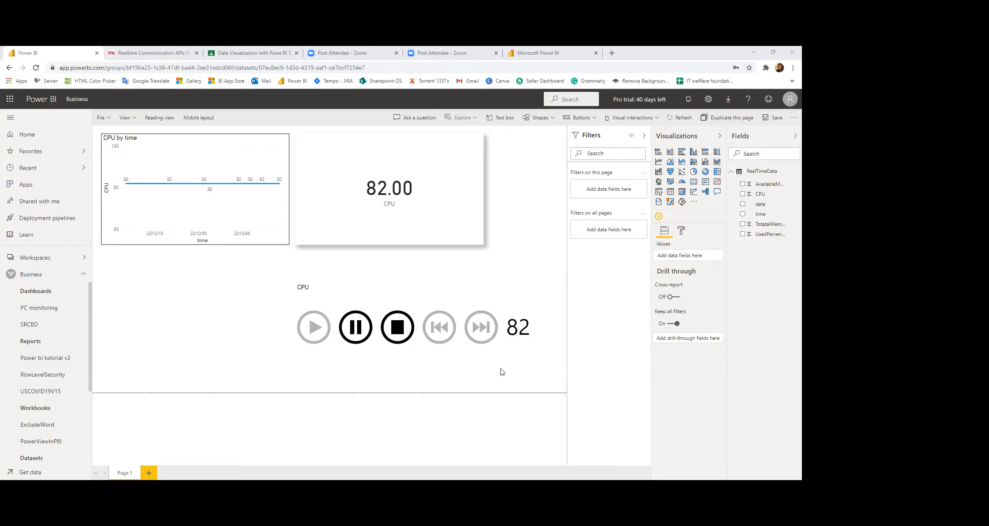
click(358, 328)
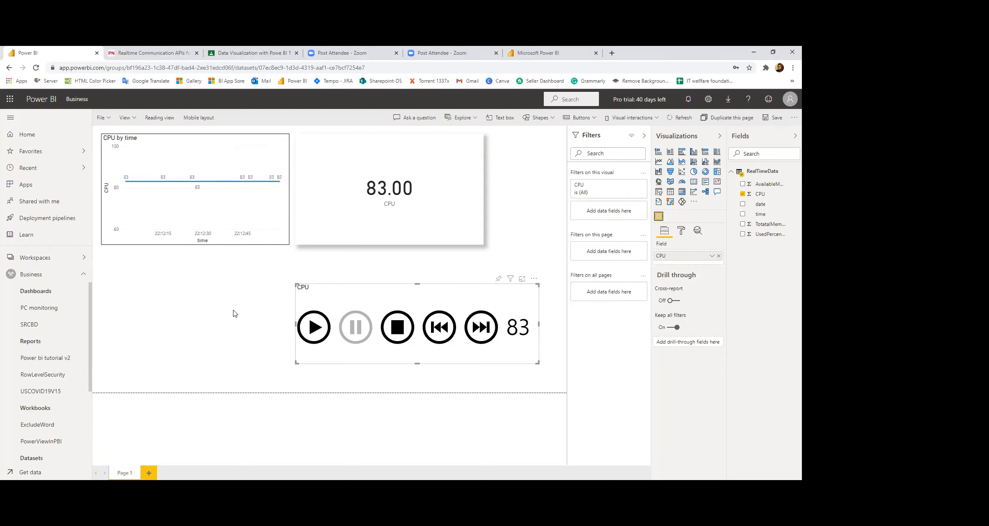
click(398, 437)
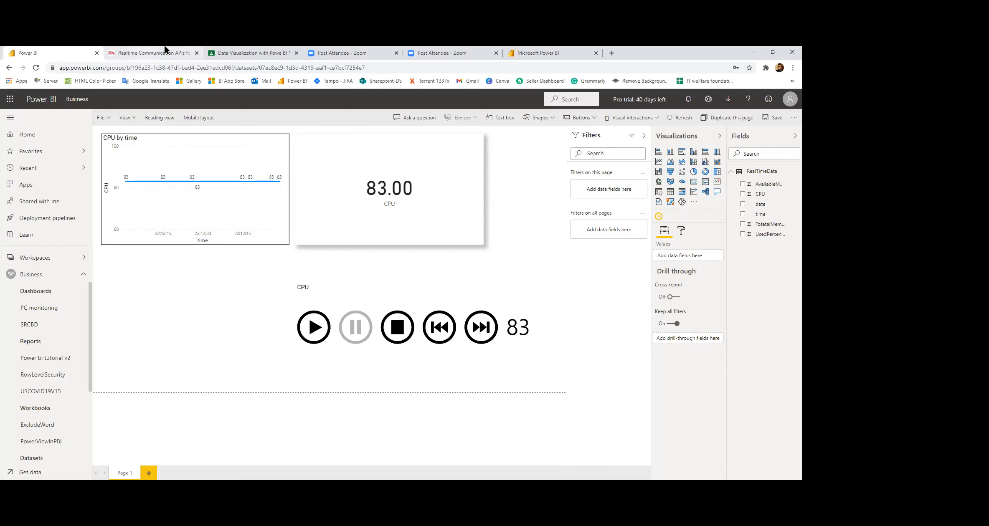
Show the COVID-19 in the United States page in the sample report tab, after briefly visiting Zoom
click(535, 50)
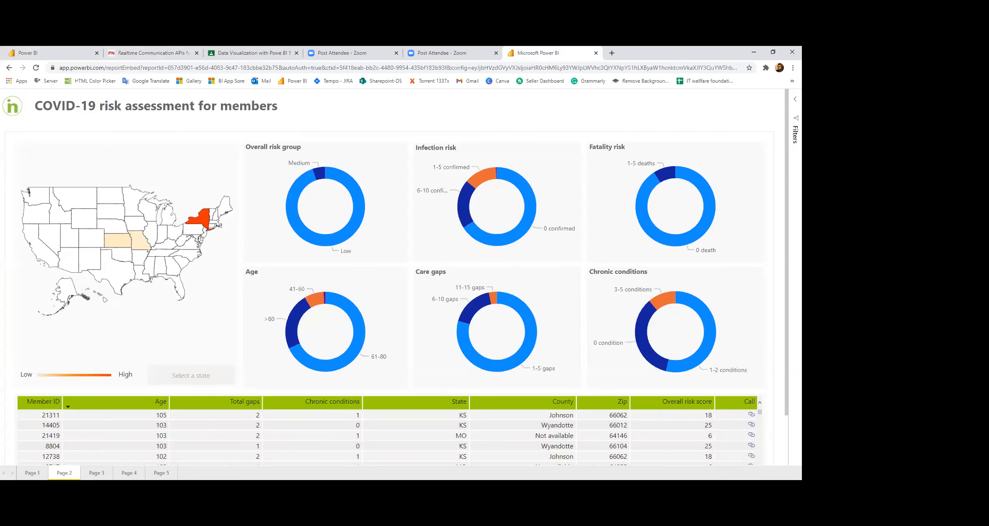
click(33, 473)
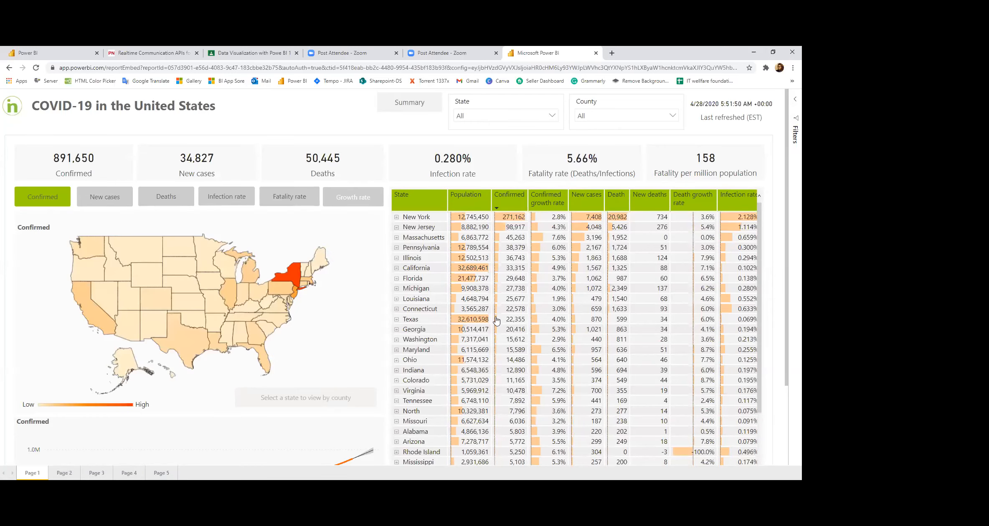
click(437, 51)
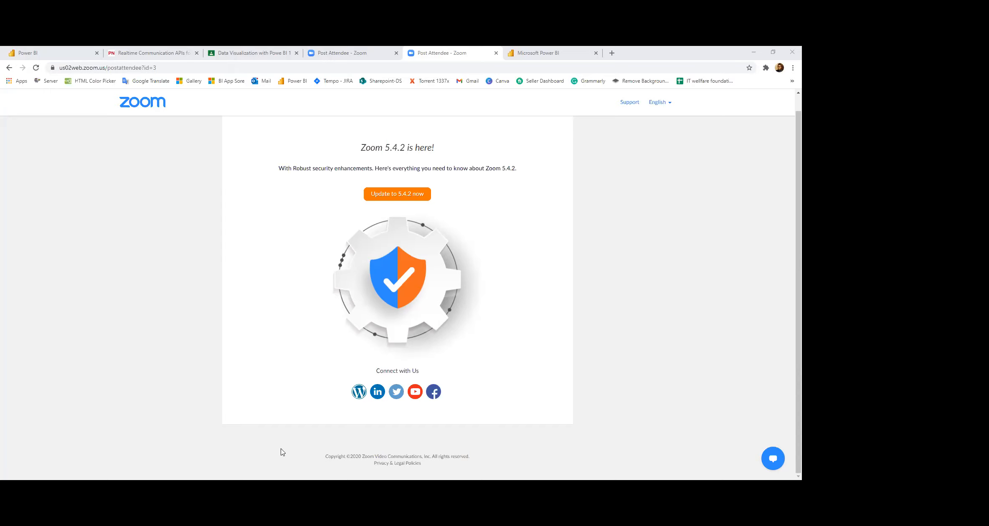
click(613, 227)
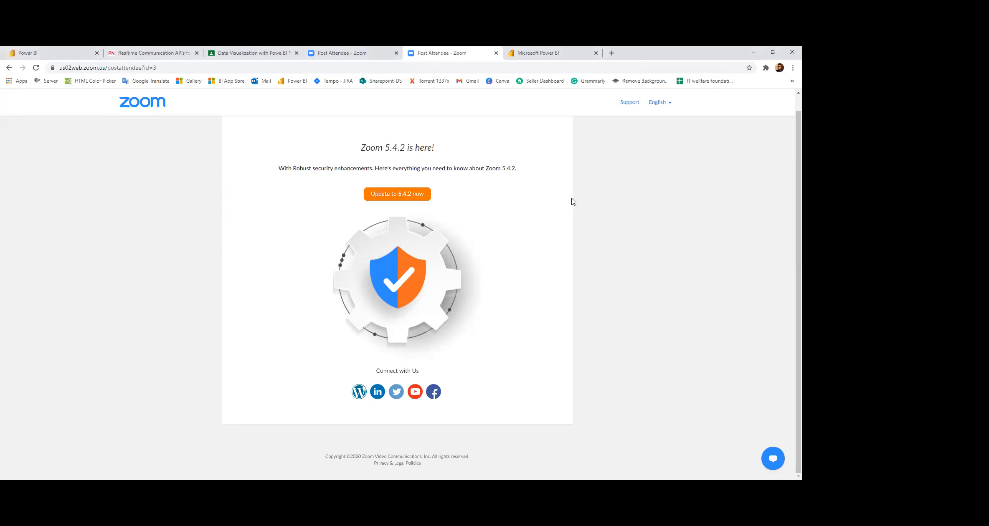
click(544, 50)
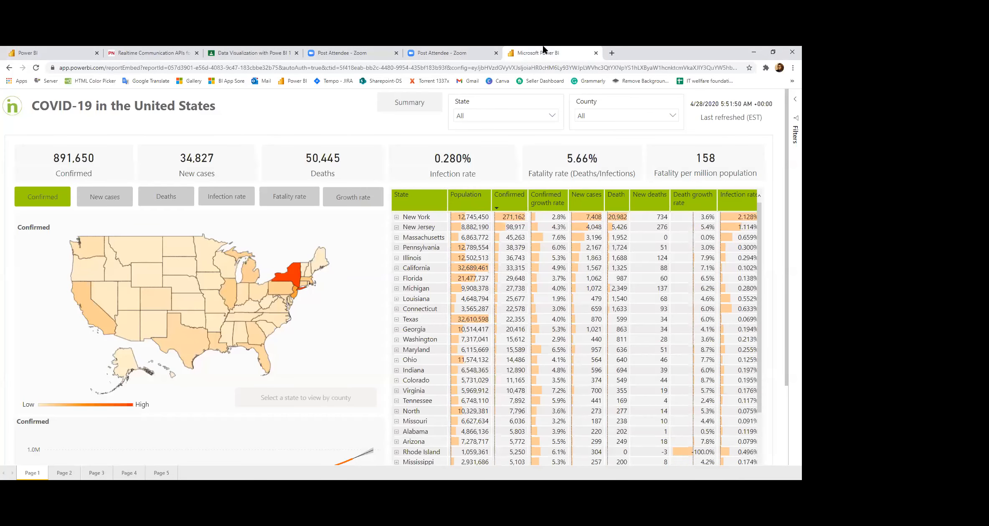